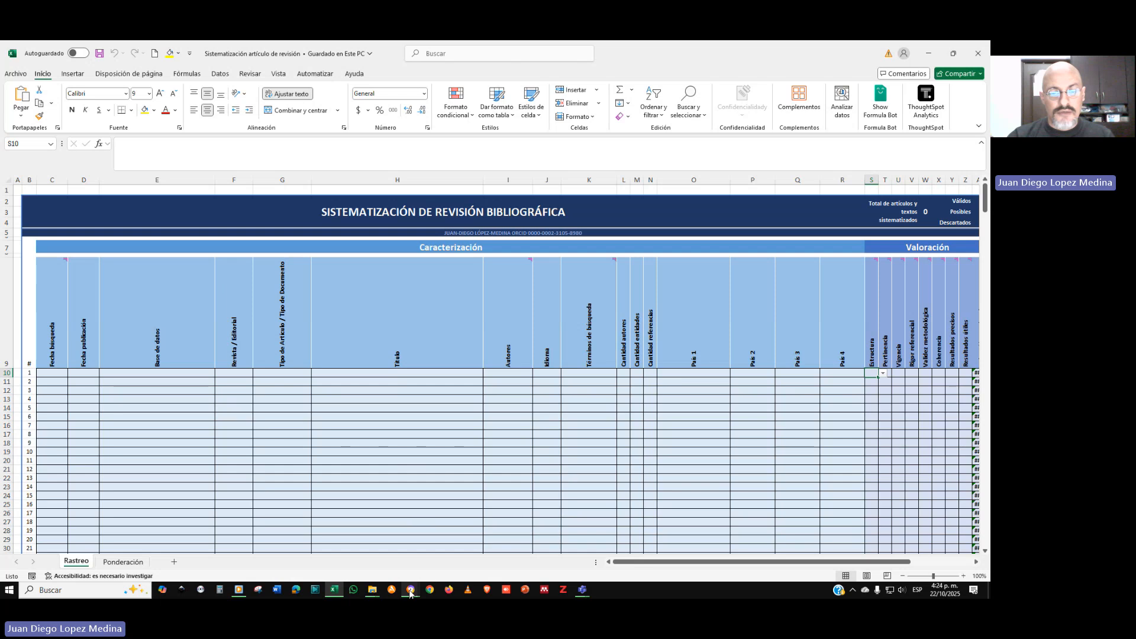
# Switch to the browser to view the article on teaching drawing, and return to the Excel systematization workbook
pyautogui.click(410, 592)
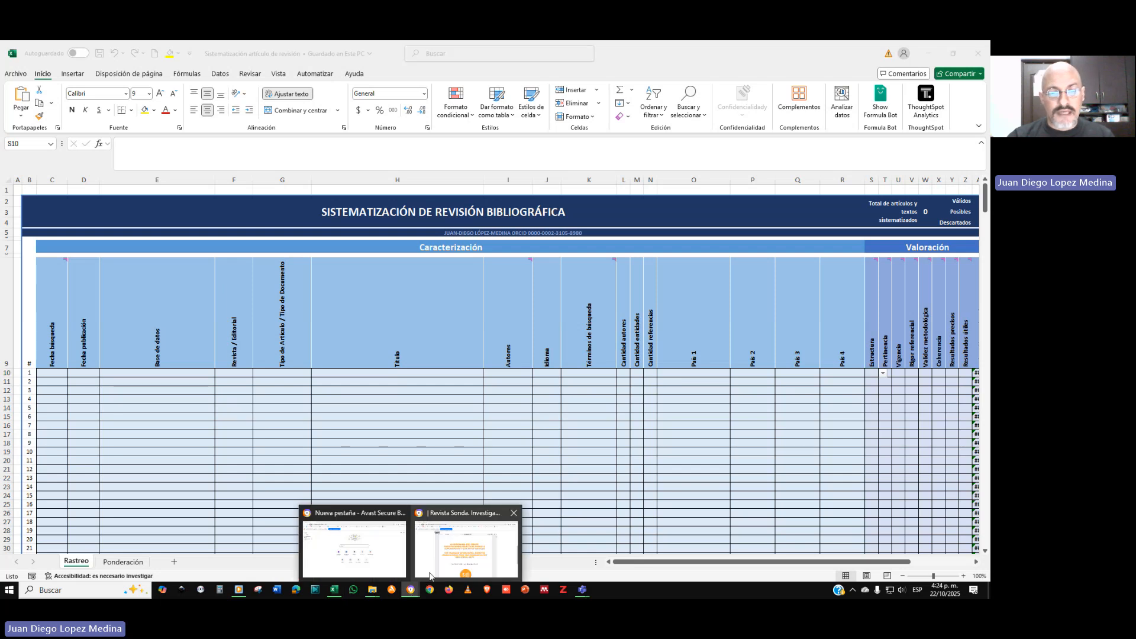
pyautogui.click(452, 554)
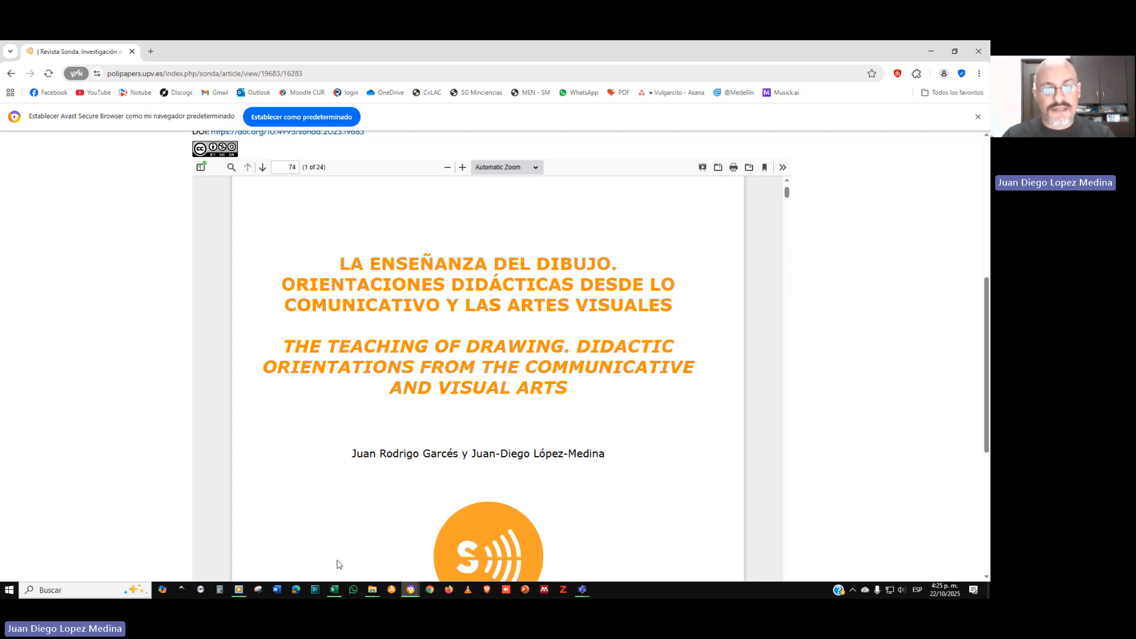
pyautogui.moveTo(335, 590)
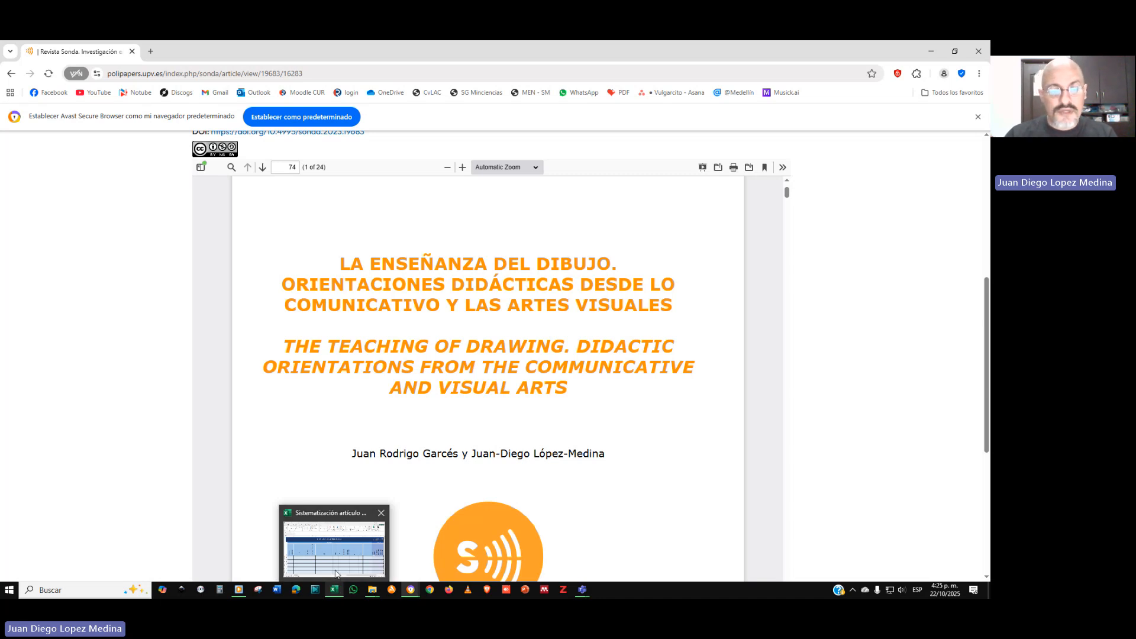
pyautogui.click(335, 574)
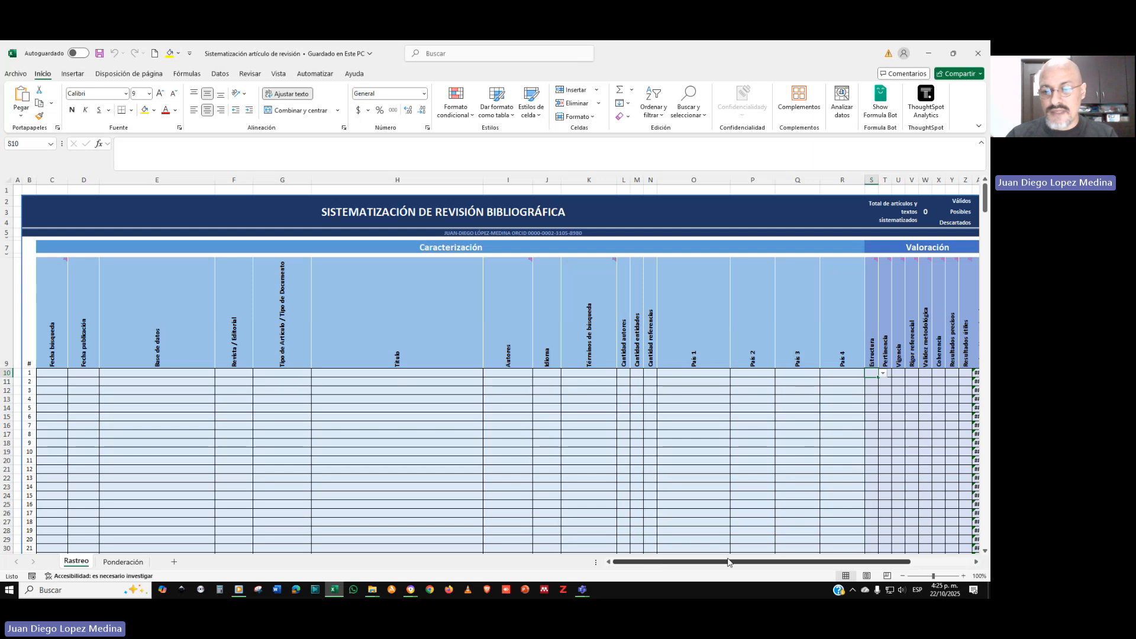
pyautogui.moveTo(680, 565); pyautogui.dragTo(616, 562)
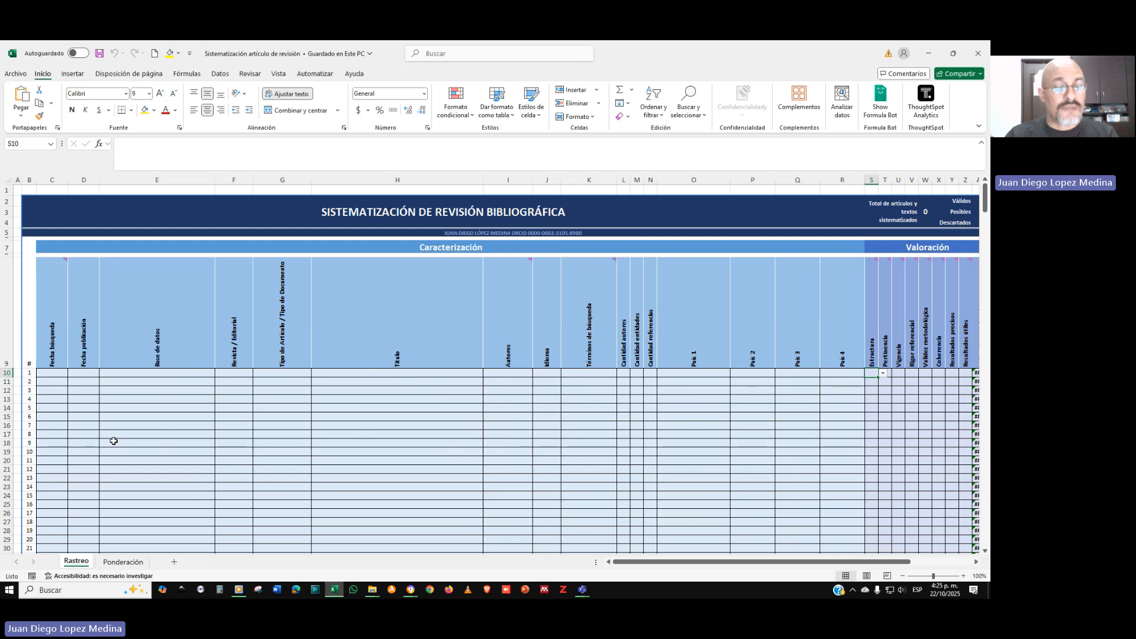
# Open the Ponderación sheet and review the descriptions of the Estructura and Pertinencia criteria
pyautogui.click(123, 563)
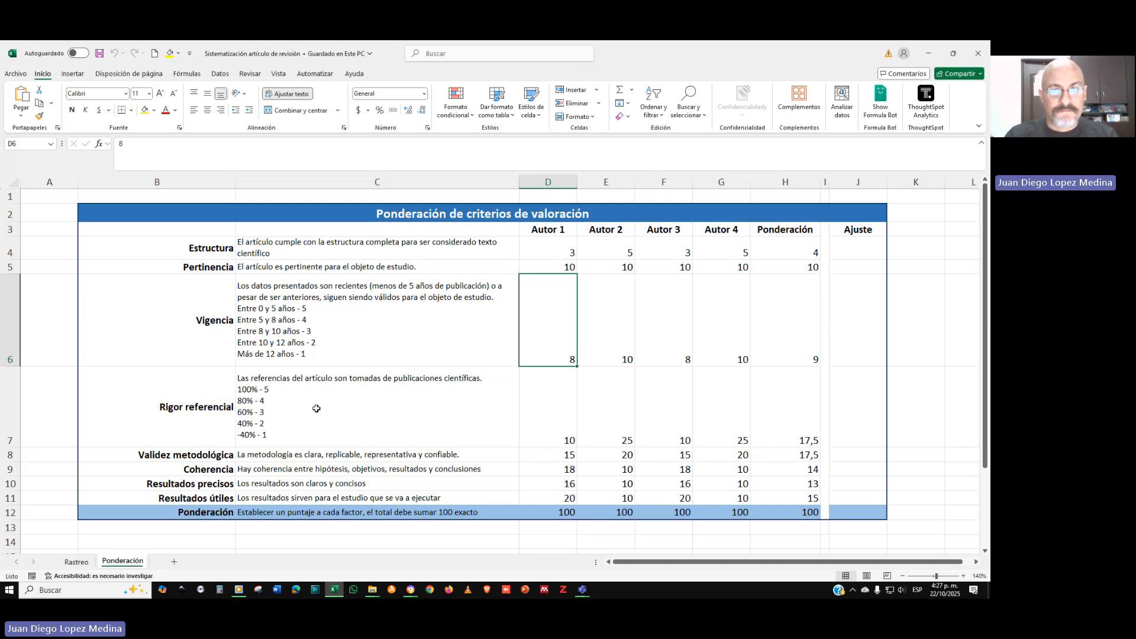
pyautogui.click(308, 253)
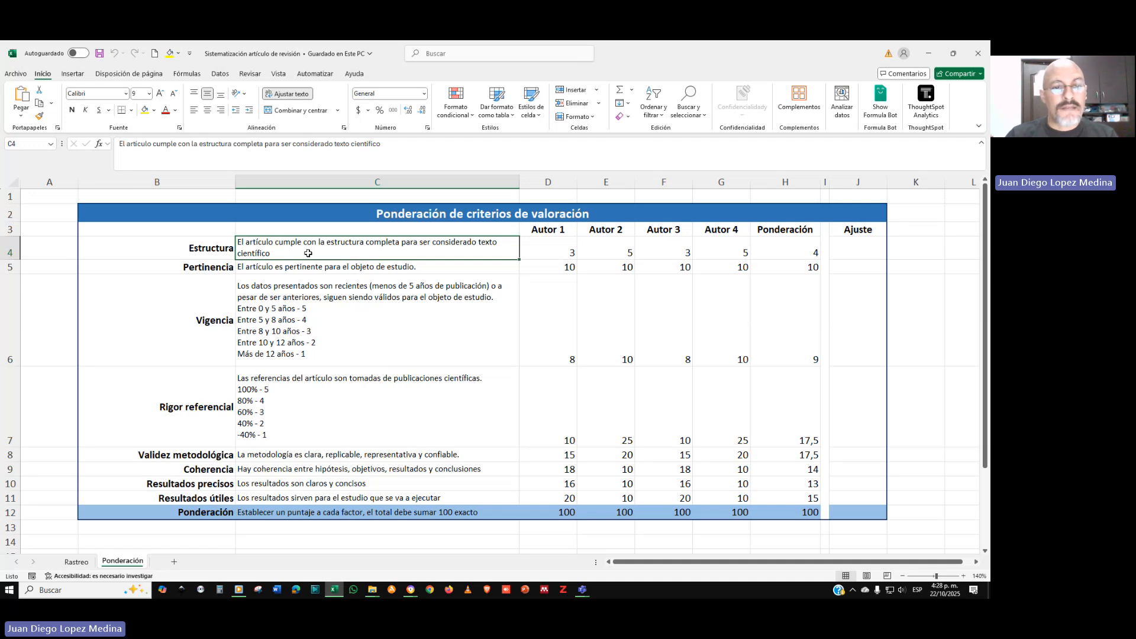
pyautogui.click(400, 269)
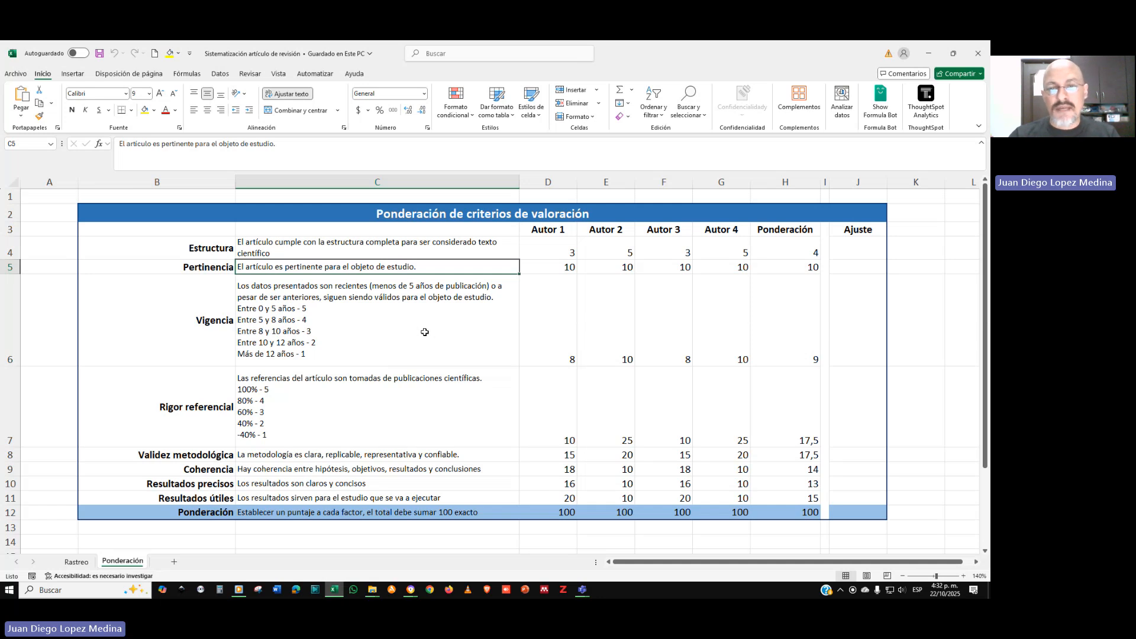
# Set Autor 2's weights to 6 for Vigencia and 20 for Rigor referencial
pyautogui.click(616, 361)
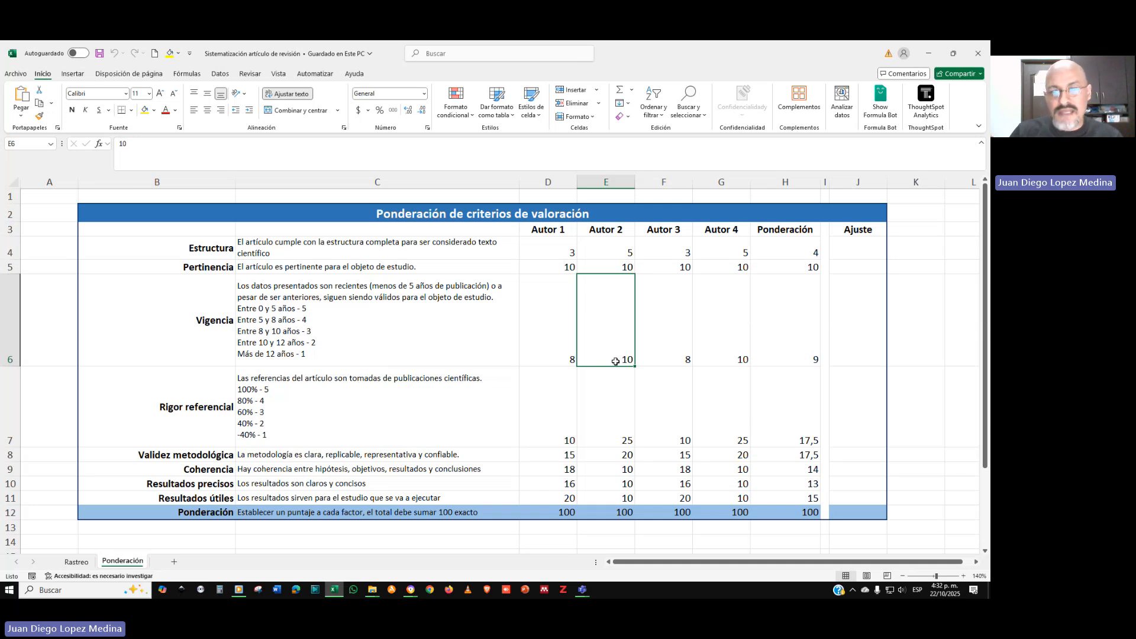
pyautogui.write('6')
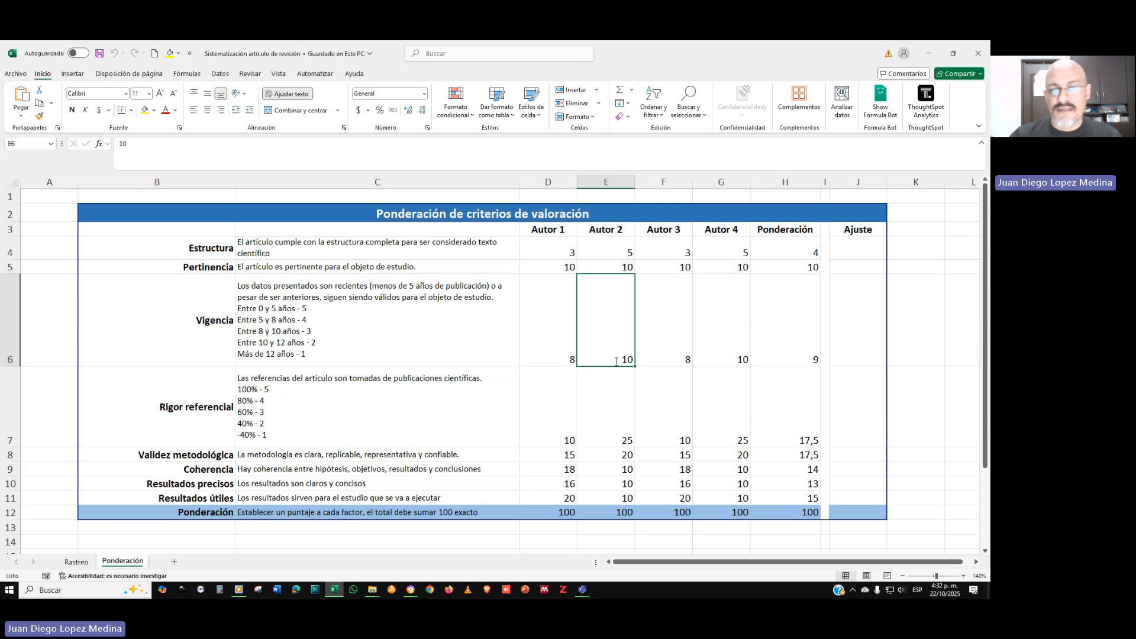
pyautogui.press('Return')
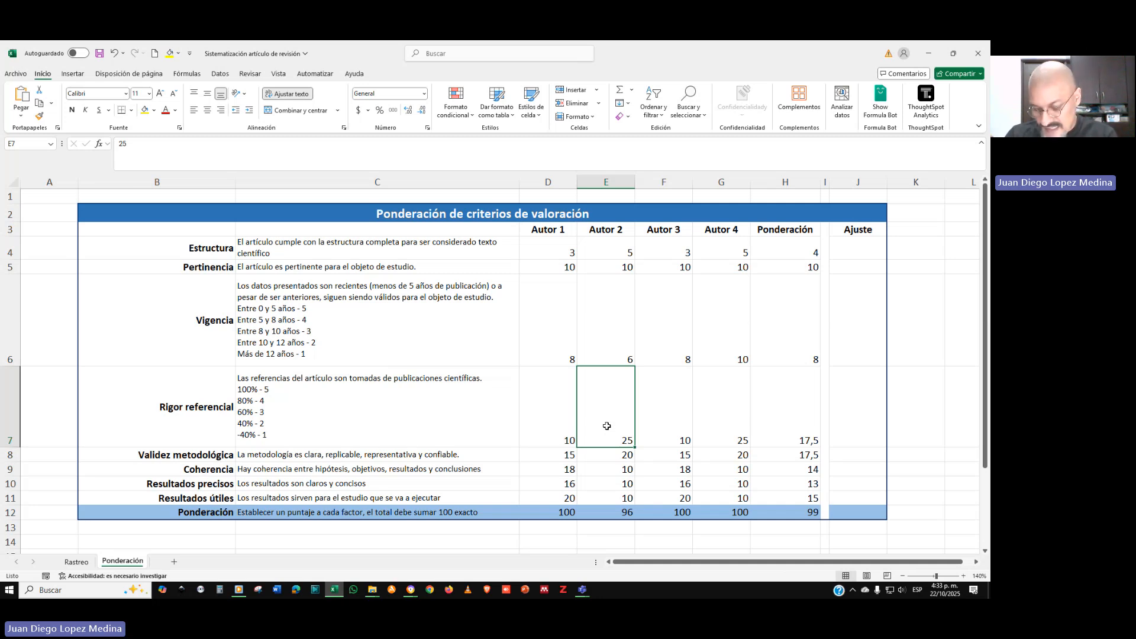
pyautogui.write('20')
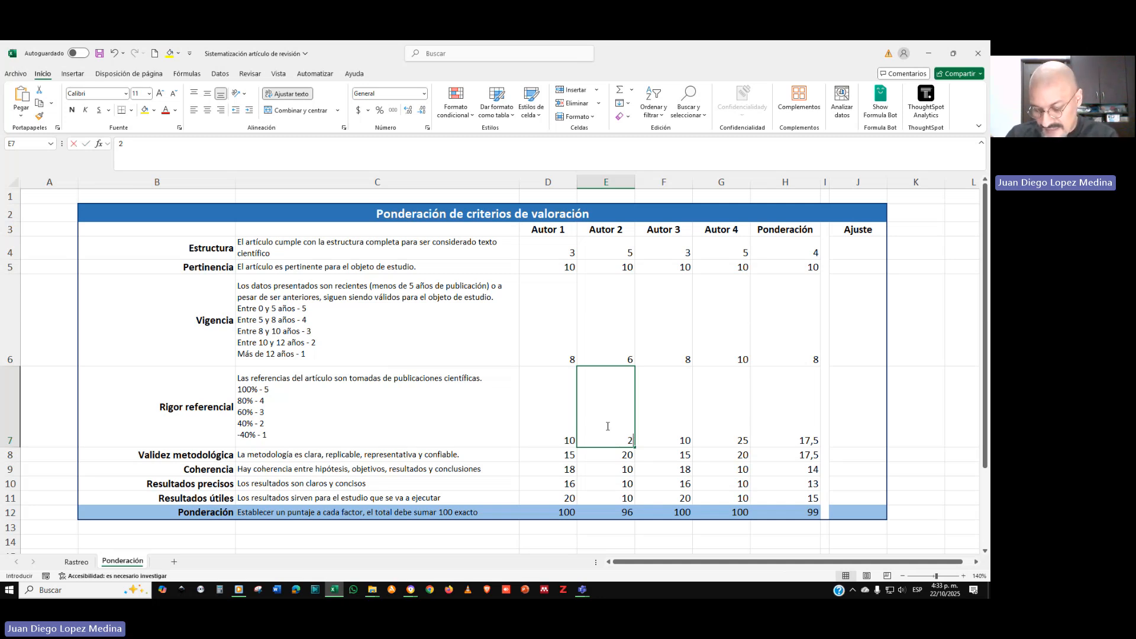
pyautogui.press('Return')
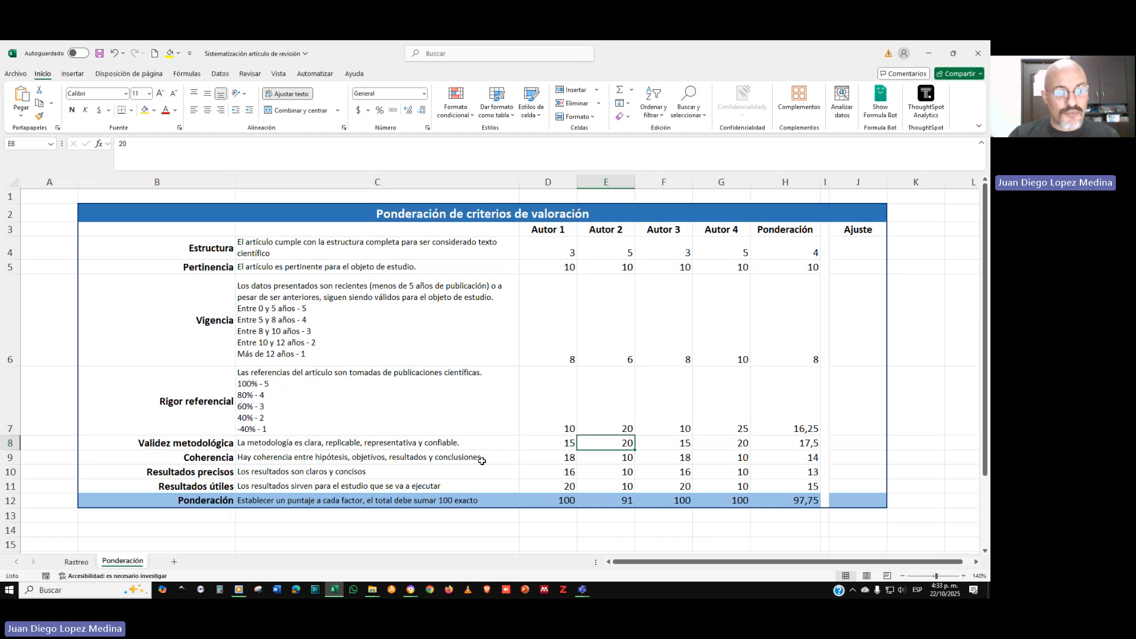
# Set Autor 2's weights to 15 for Resultados útiles and 14 for Coherencia
pyautogui.click(608, 489)
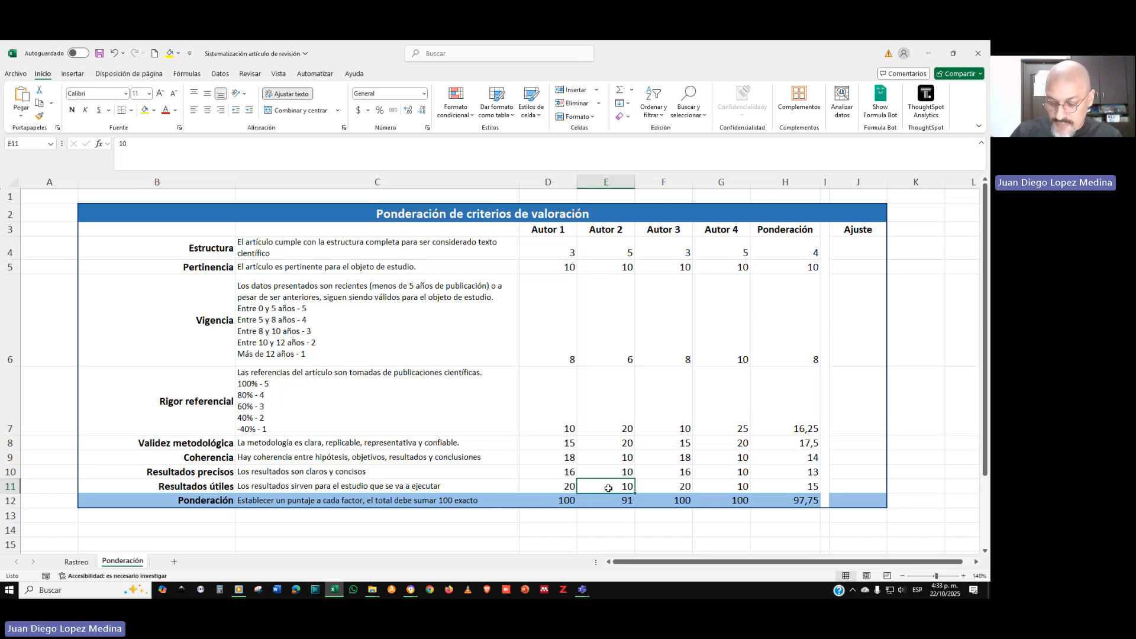
pyautogui.write('15')
pyautogui.press('Return')
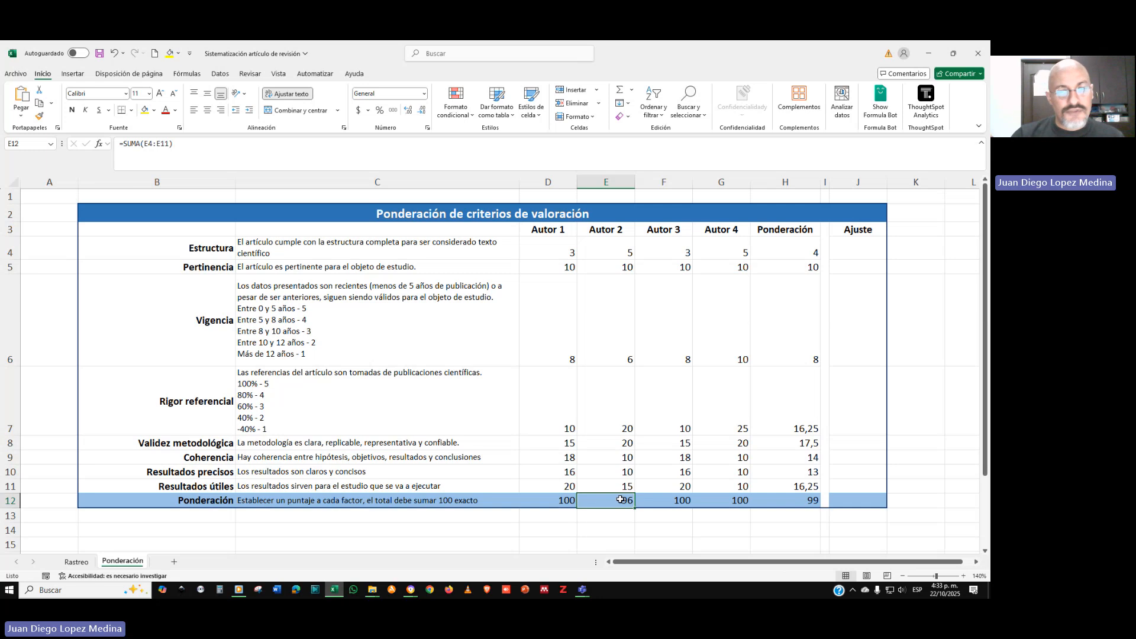
pyautogui.click(621, 459)
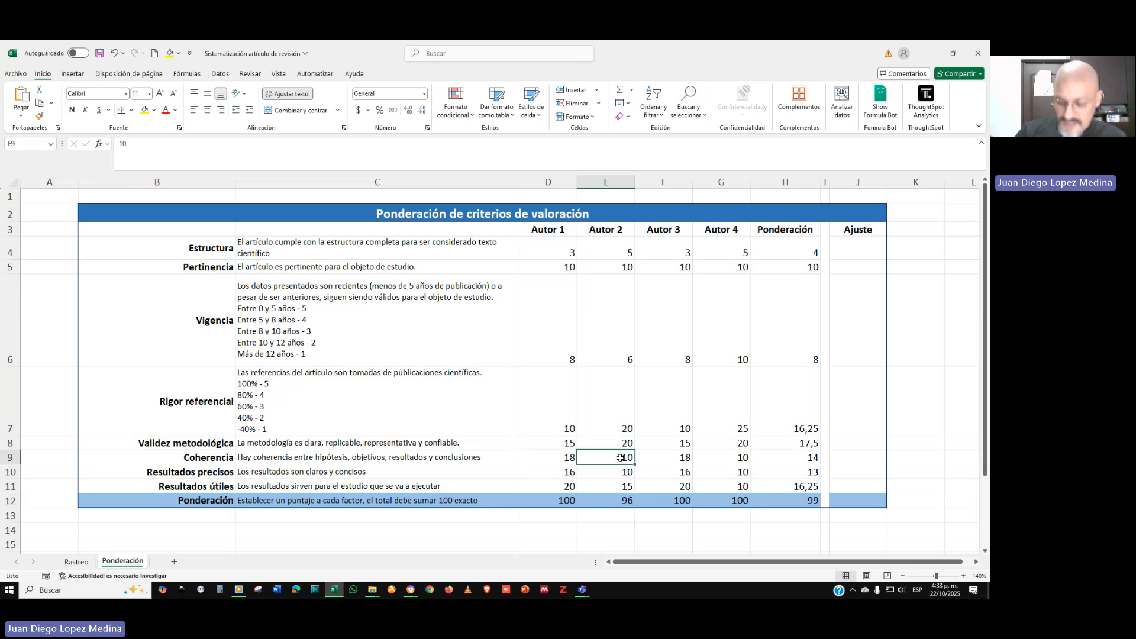
pyautogui.write('14')
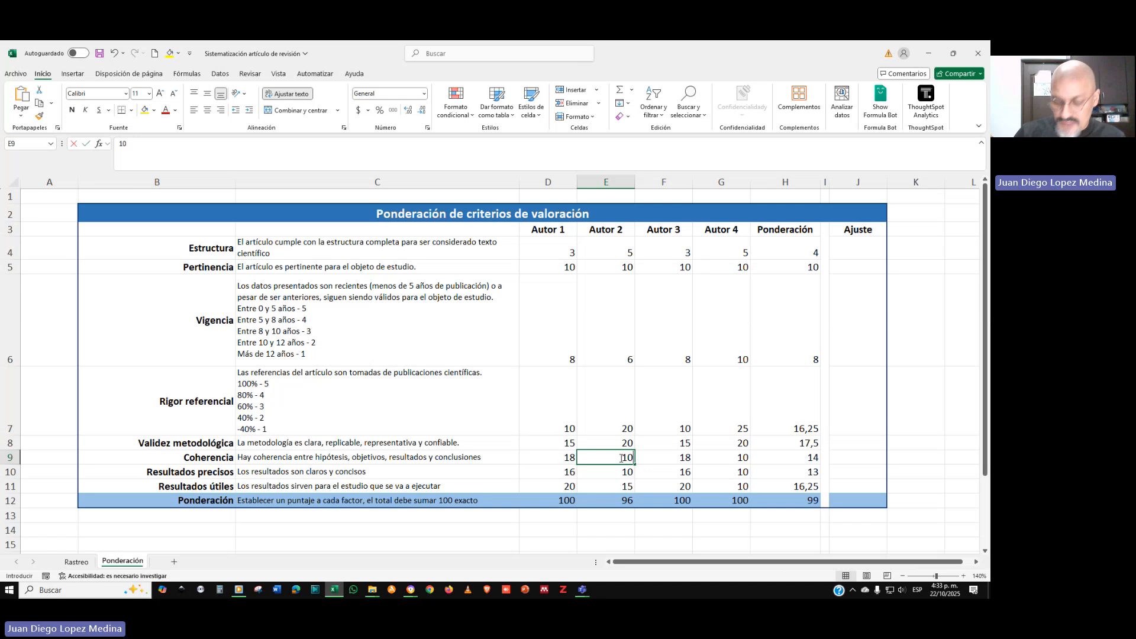
pyautogui.press('Return')
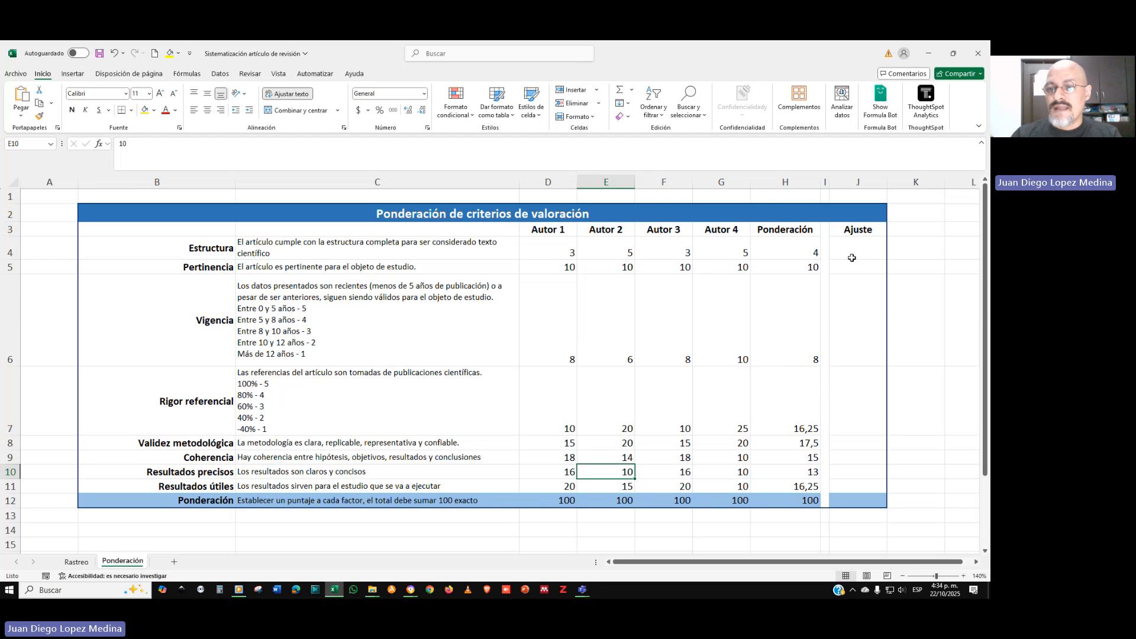
# Look over the Ajuste cells from Estructura to Resultados útiles
pyautogui.moveTo(854, 254); pyautogui.dragTo(857, 489)
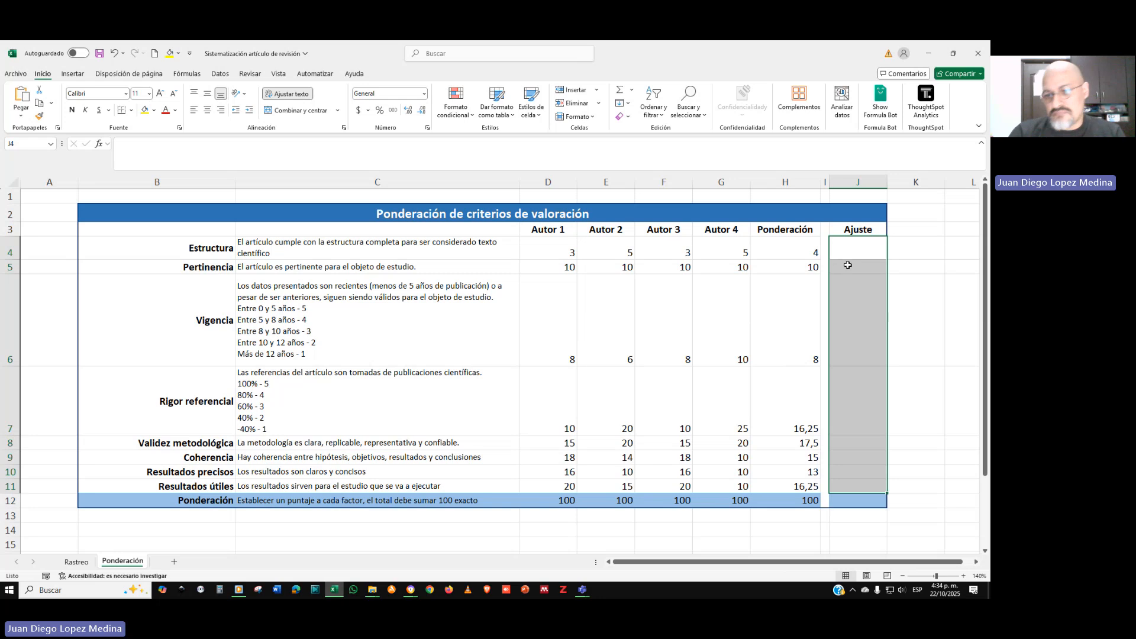
pyautogui.click(847, 265)
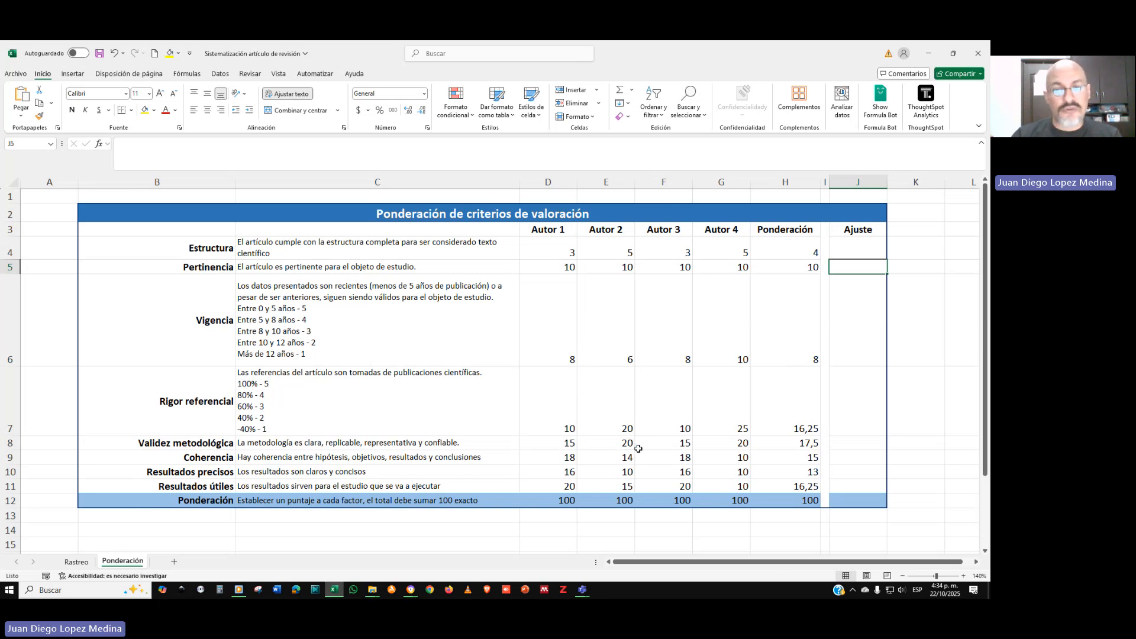
# On the Rastreo sheet, enter 22/10/2025 as the Fecha búsqueda of record 1
pyautogui.click(77, 563)
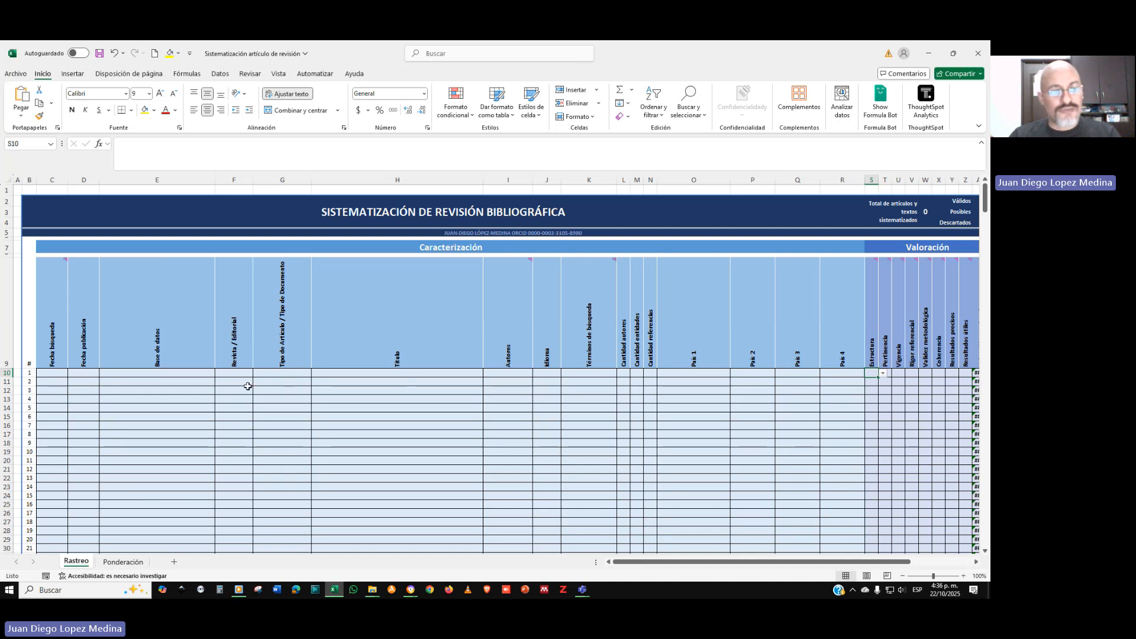
pyautogui.moveTo(30, 373); pyautogui.dragTo(29, 540)
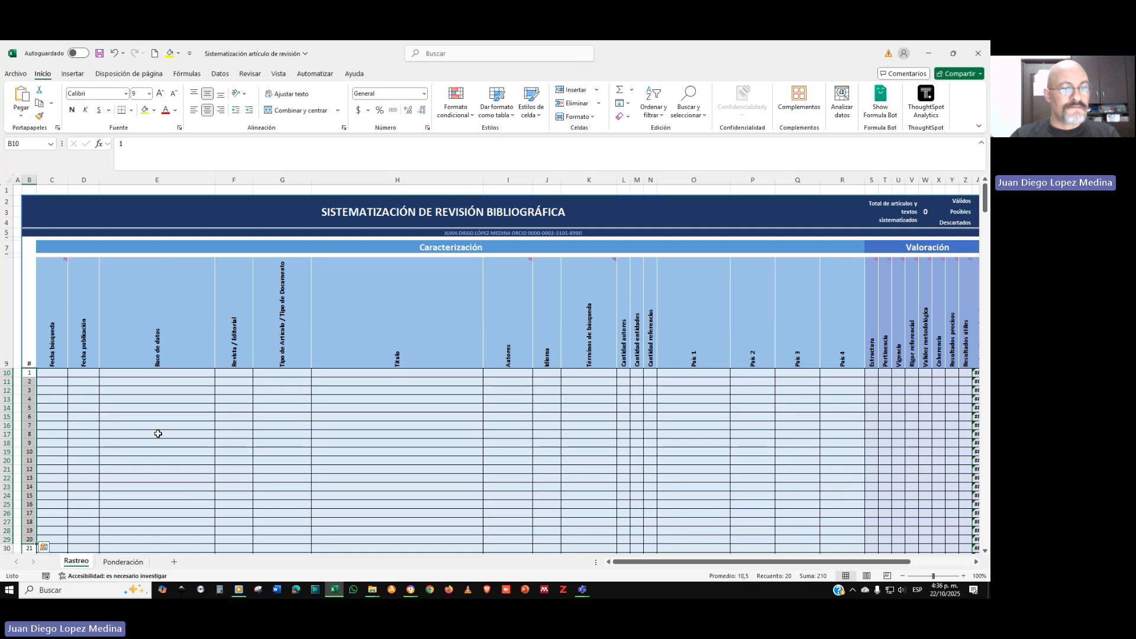
pyautogui.click(58, 374)
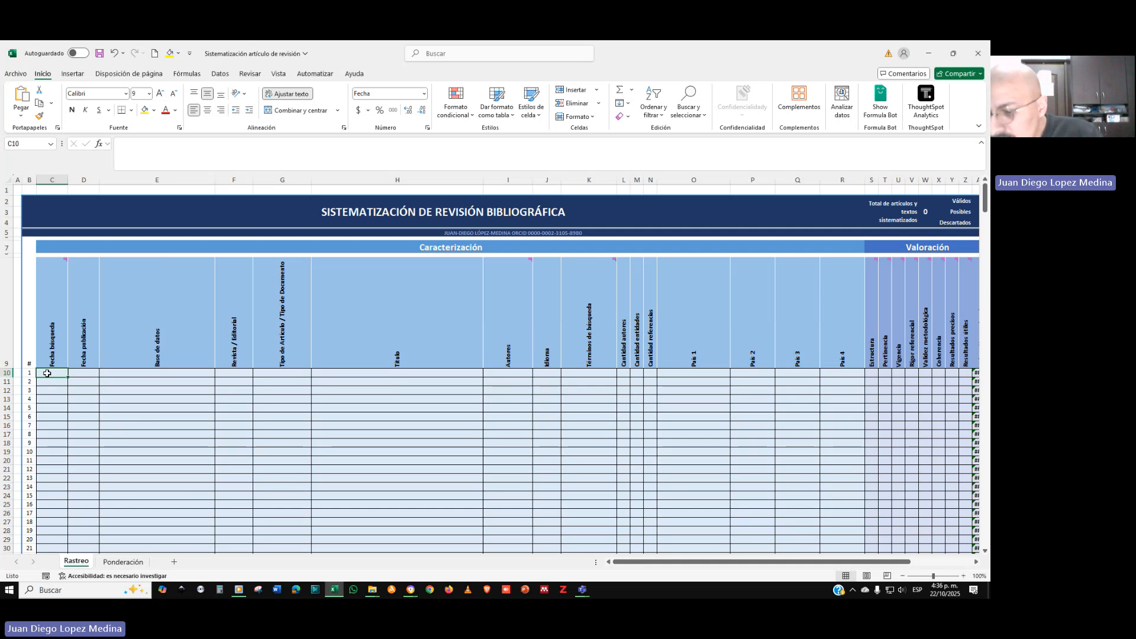
pyautogui.write('22/10/')
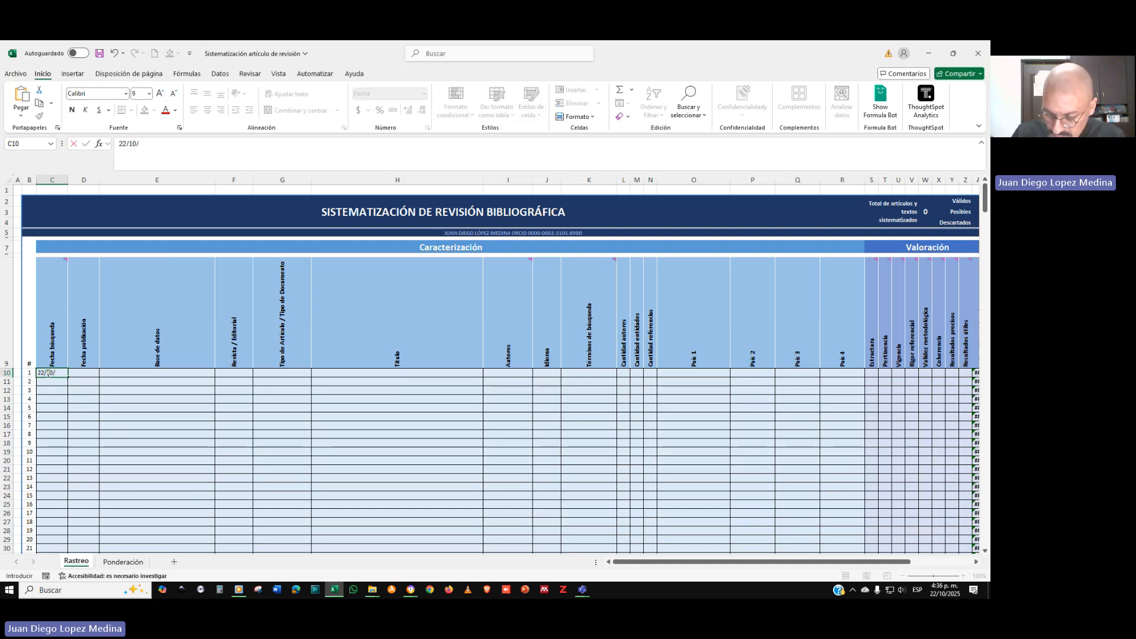
pyautogui.write('2025')
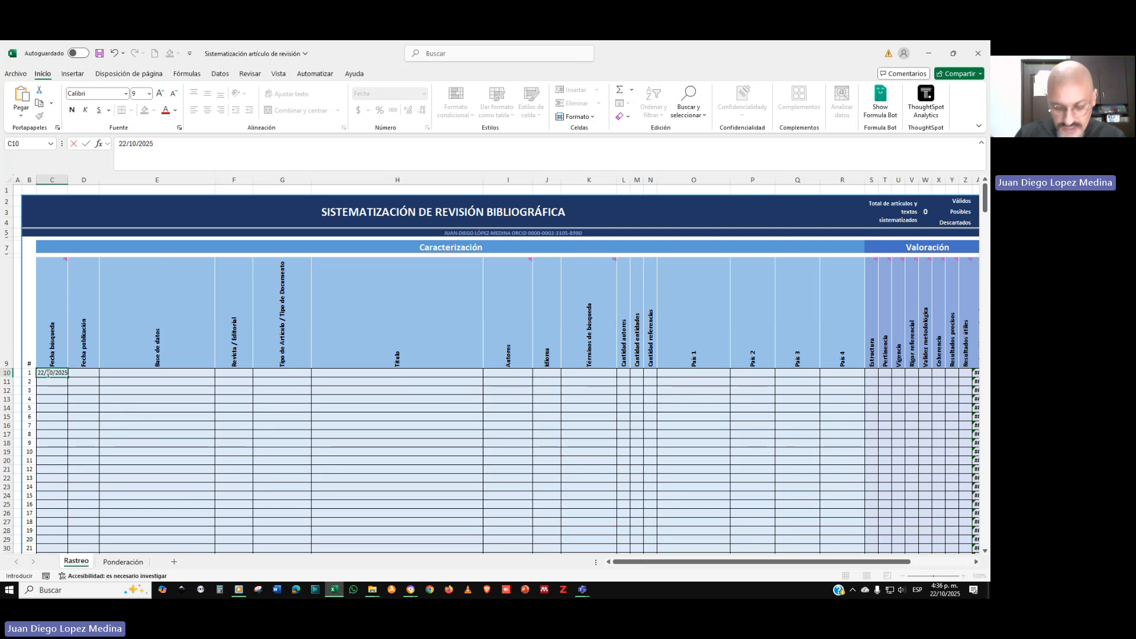
pyautogui.press('Return')
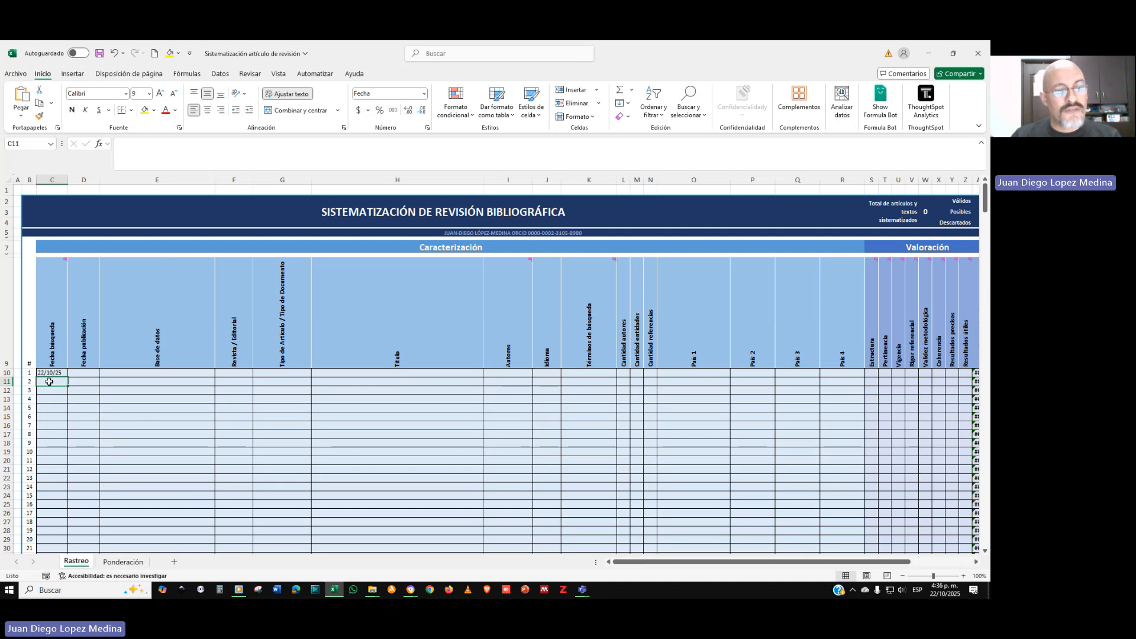
# Enter 13/07/2020 as the Fecha publicación of record 1
pyautogui.click(82, 373)
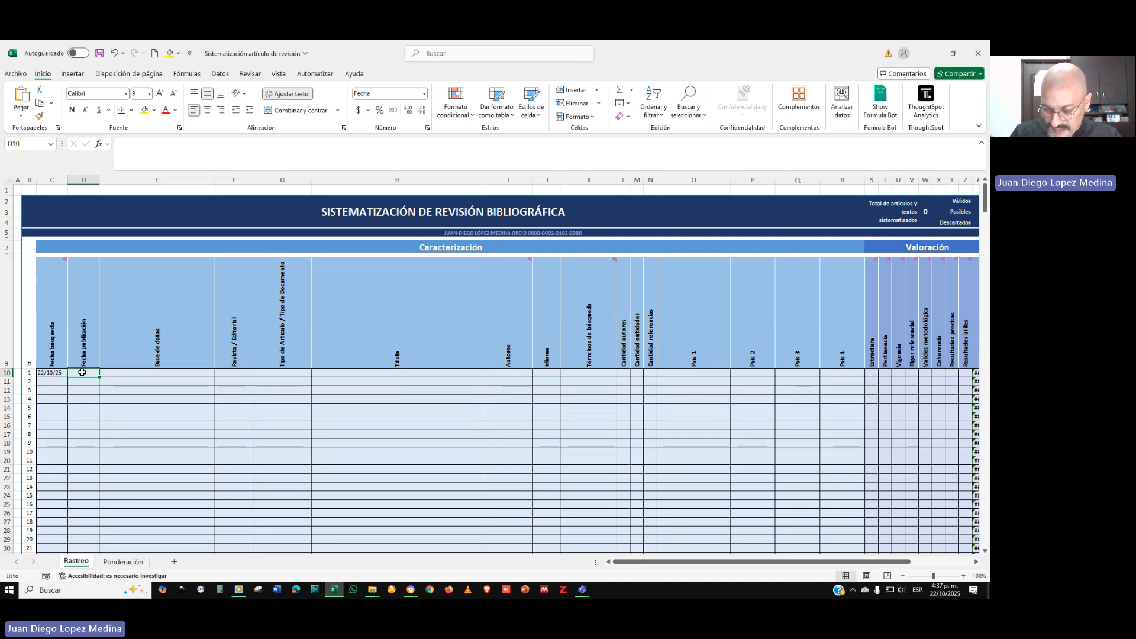
pyautogui.write('13/07/2020')
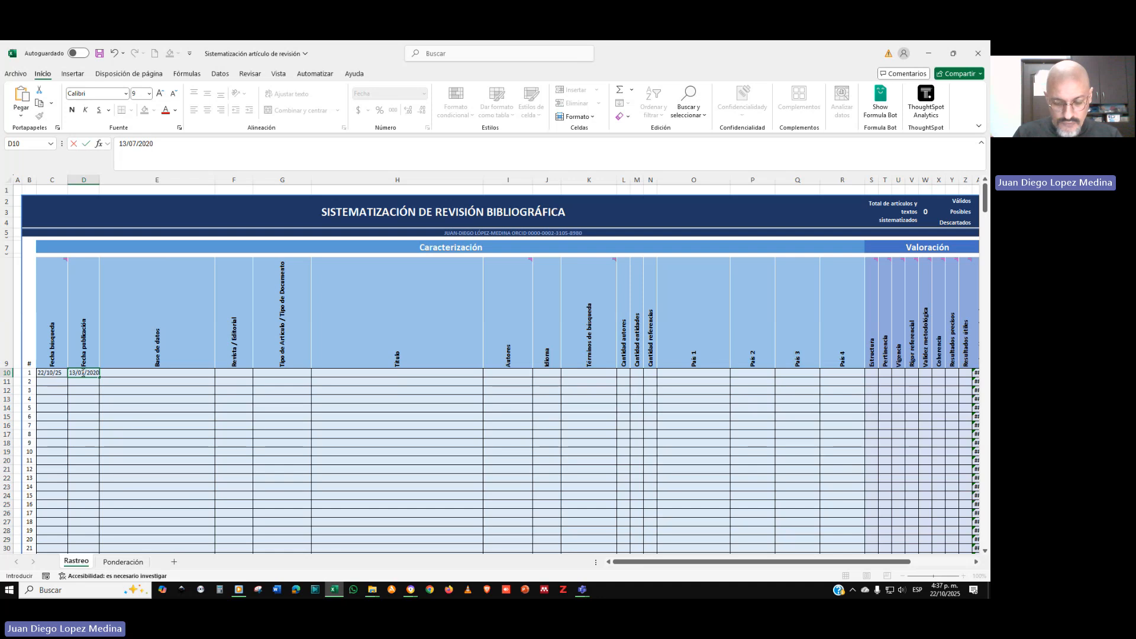
pyautogui.press('Return')
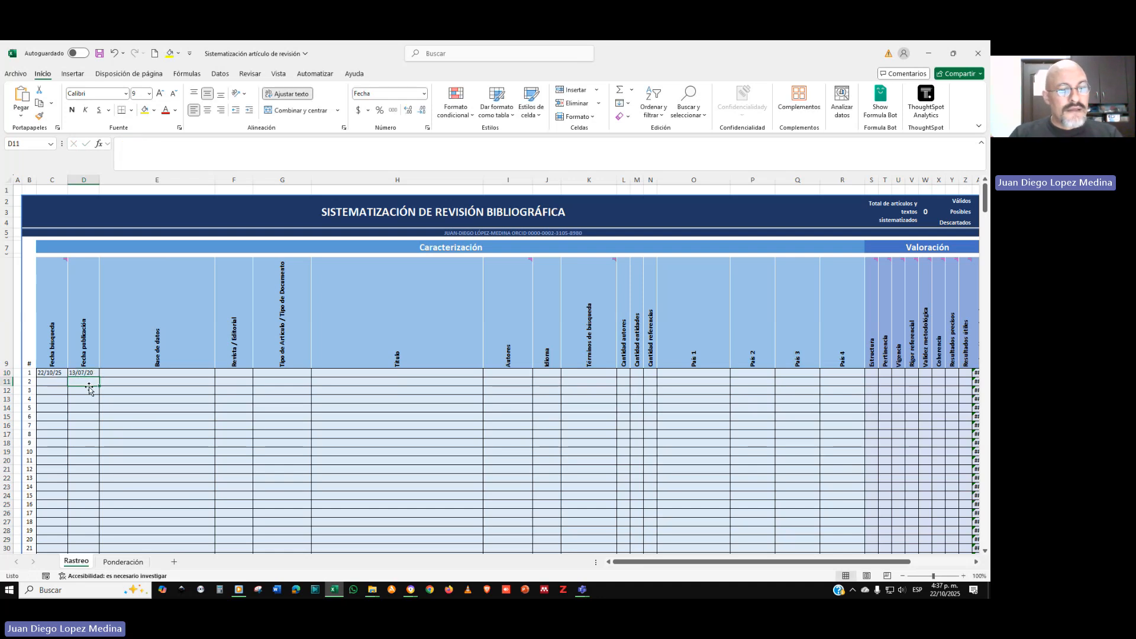
# Choose EBSCO host DATA BASES as the Base de datos of record 1 after reviewing the available databases
pyautogui.click(144, 372)
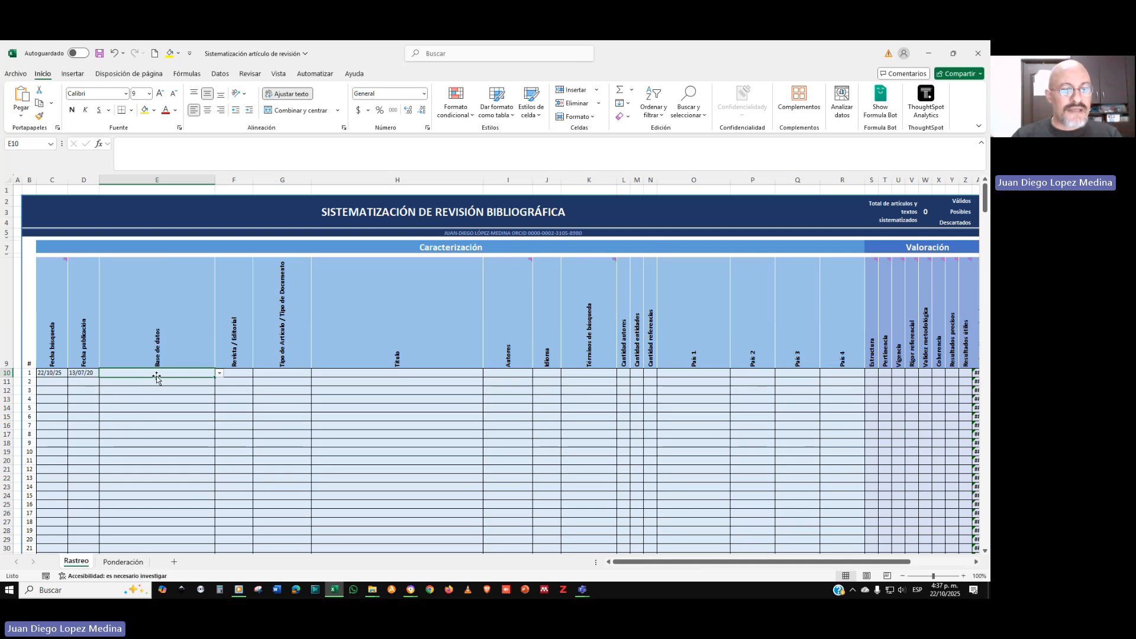
pyautogui.click(220, 375)
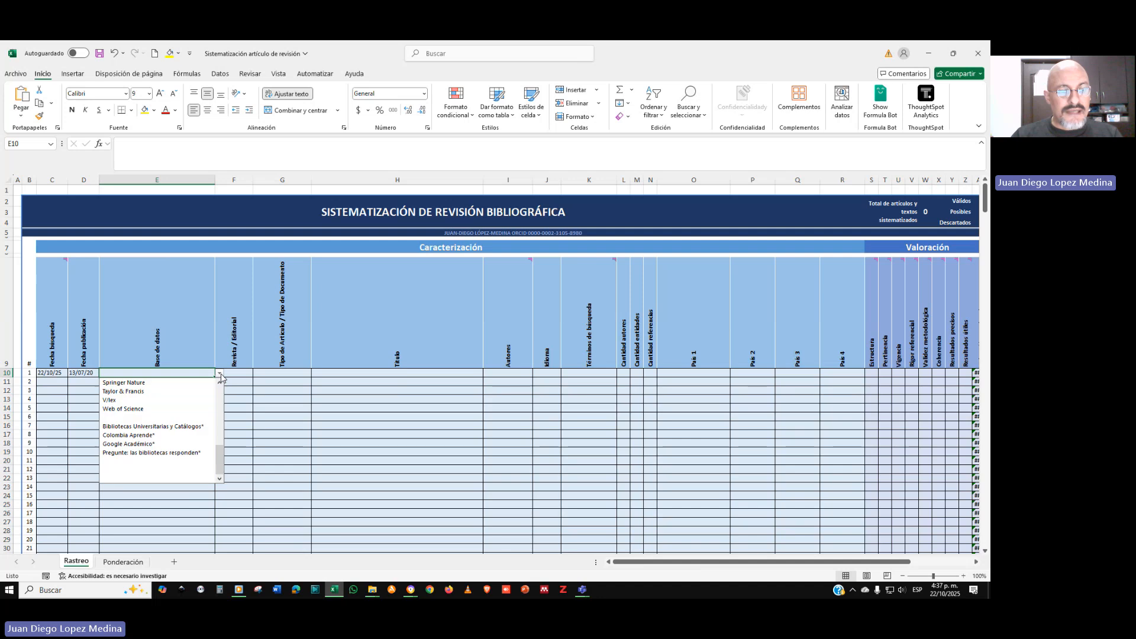
pyautogui.moveTo(222, 459); pyautogui.dragTo(225, 395)
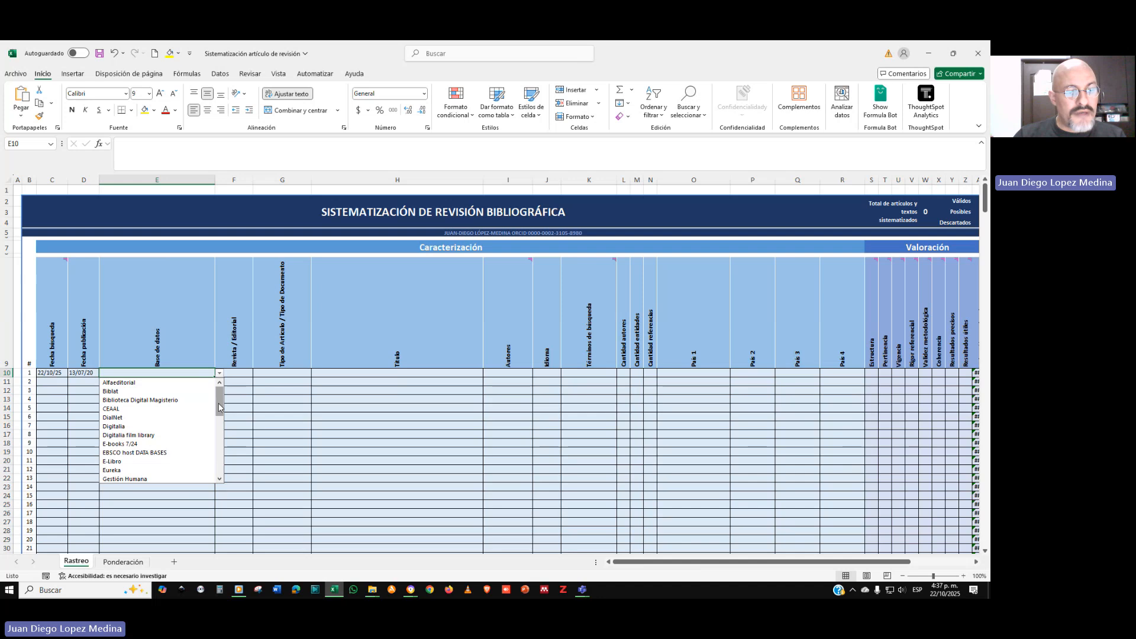
pyautogui.moveTo(218, 406); pyautogui.dragTo(220, 450)
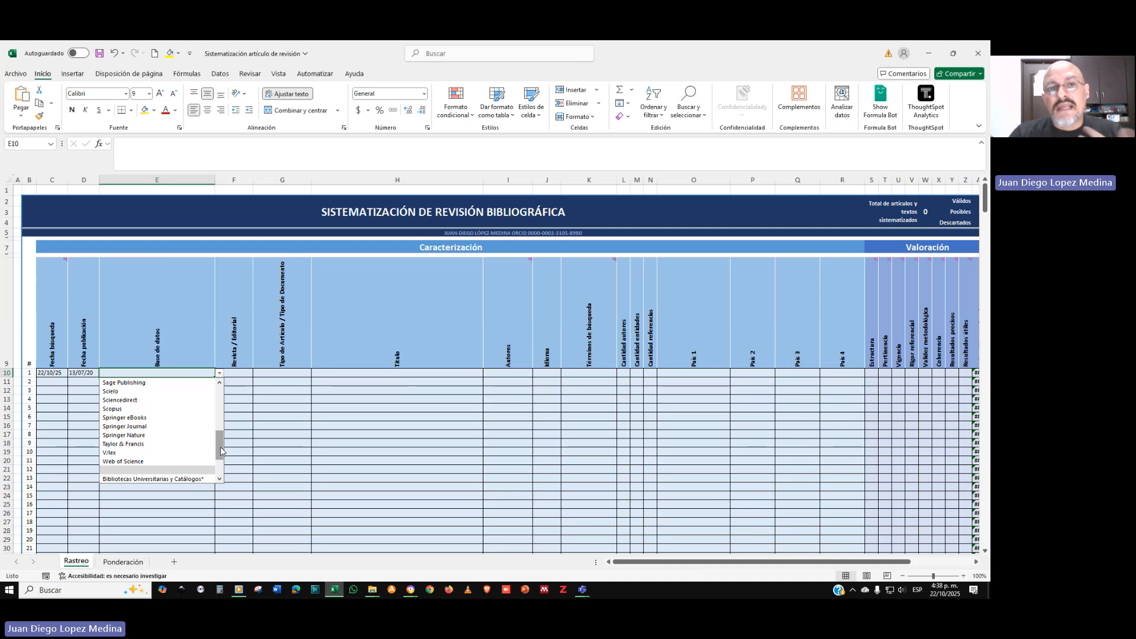
pyautogui.scroll(-2, 221, 451)
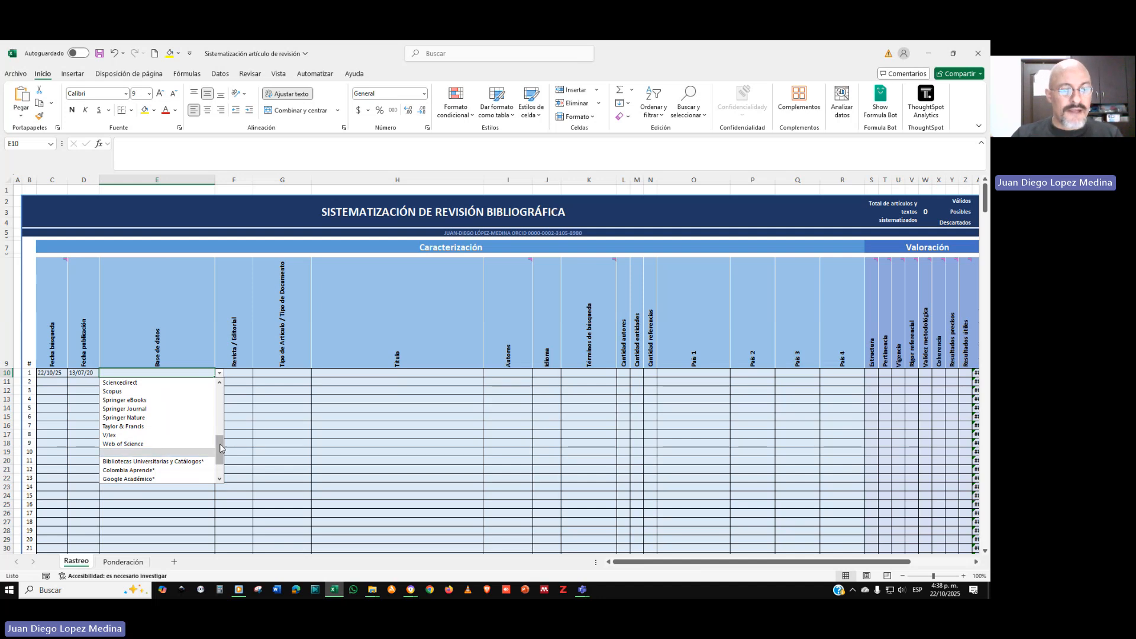
pyautogui.moveTo(222, 446); pyautogui.dragTo(221, 463)
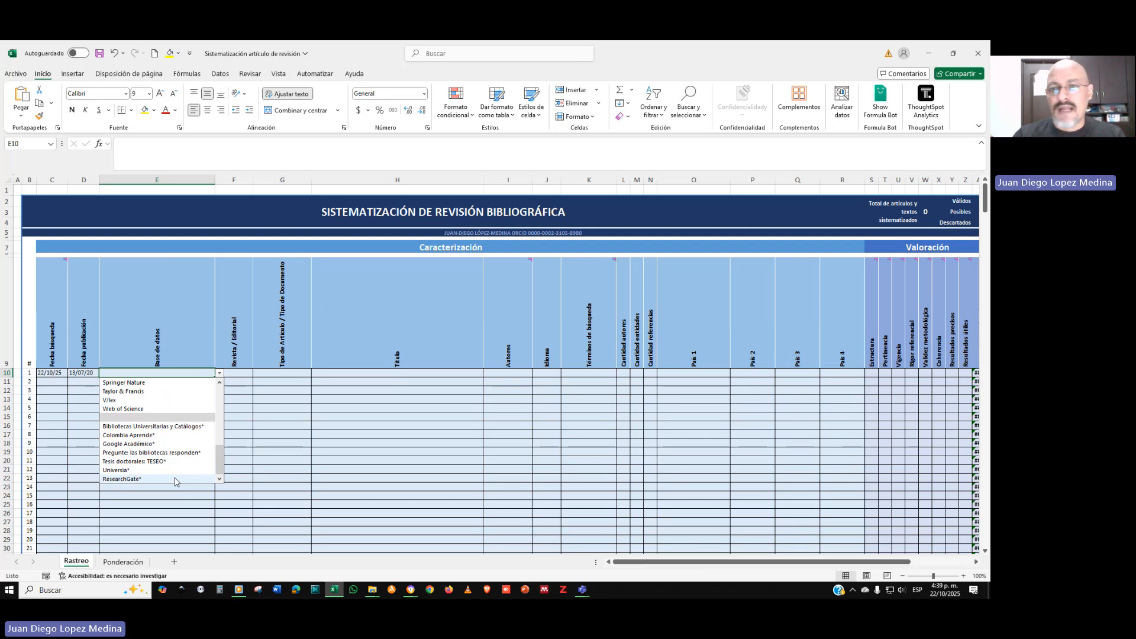
pyautogui.scroll(5, 177, 467)
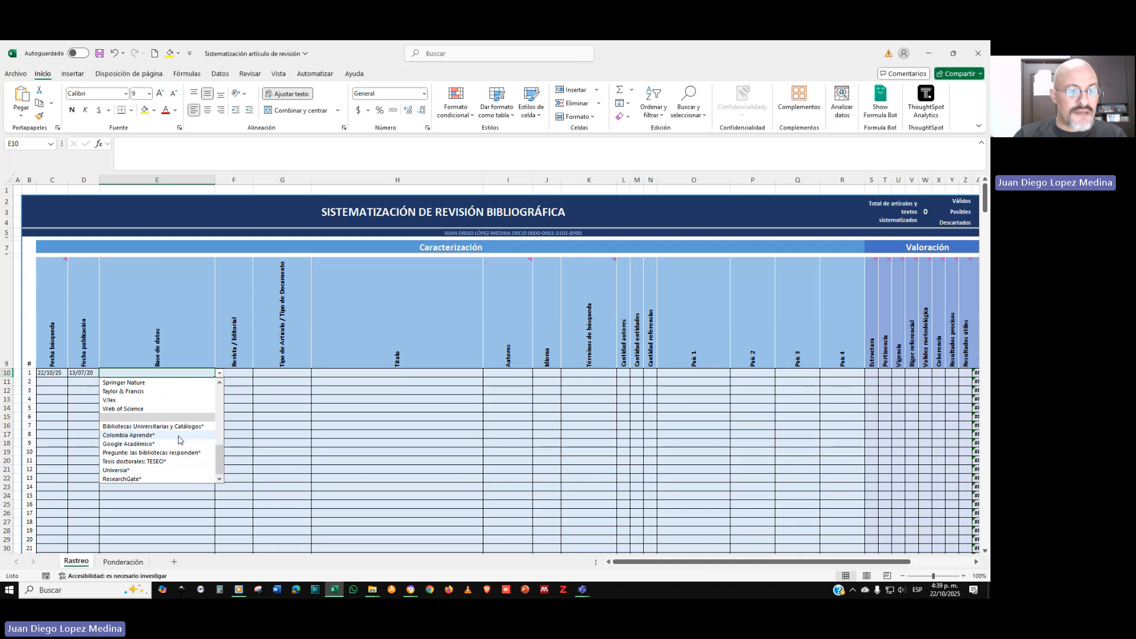
pyautogui.scroll(3, 178, 440)
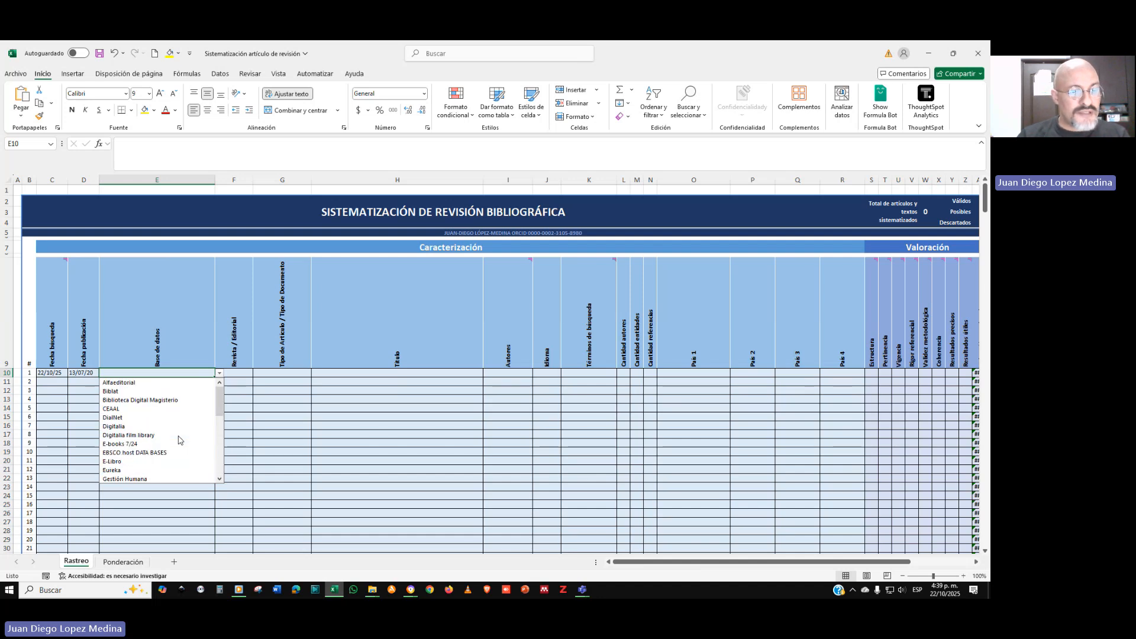
pyautogui.click(148, 453)
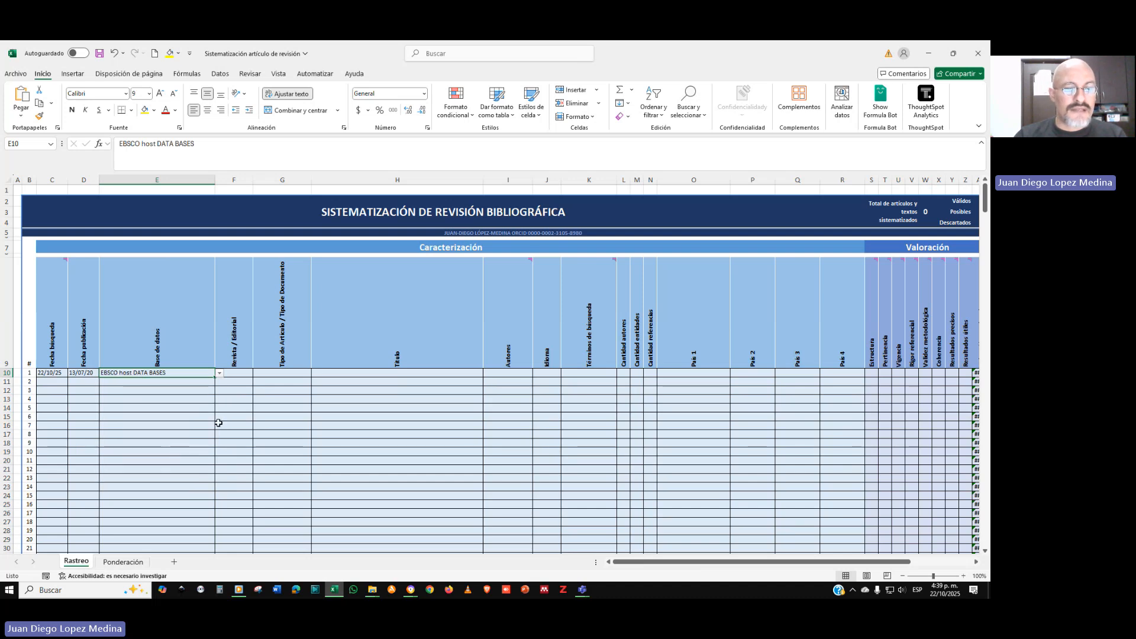
# For record 1, enter Axis Alfa as the Revista / Editorial and choose Artículo de reflexión as the document type
pyautogui.click(238, 374)
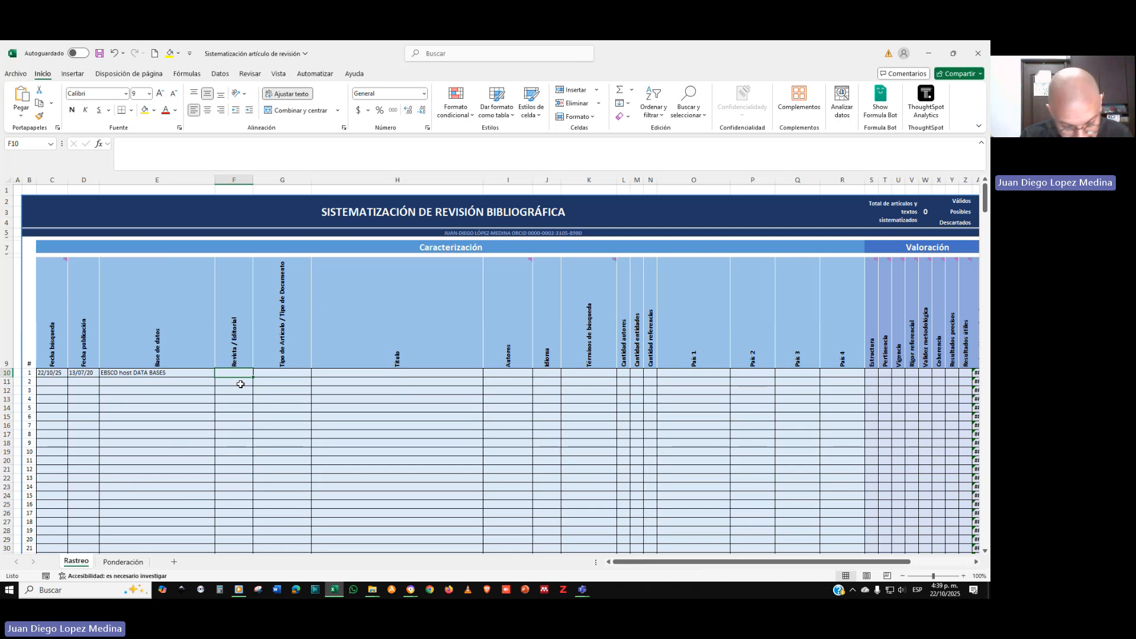
pyautogui.write('Axis')
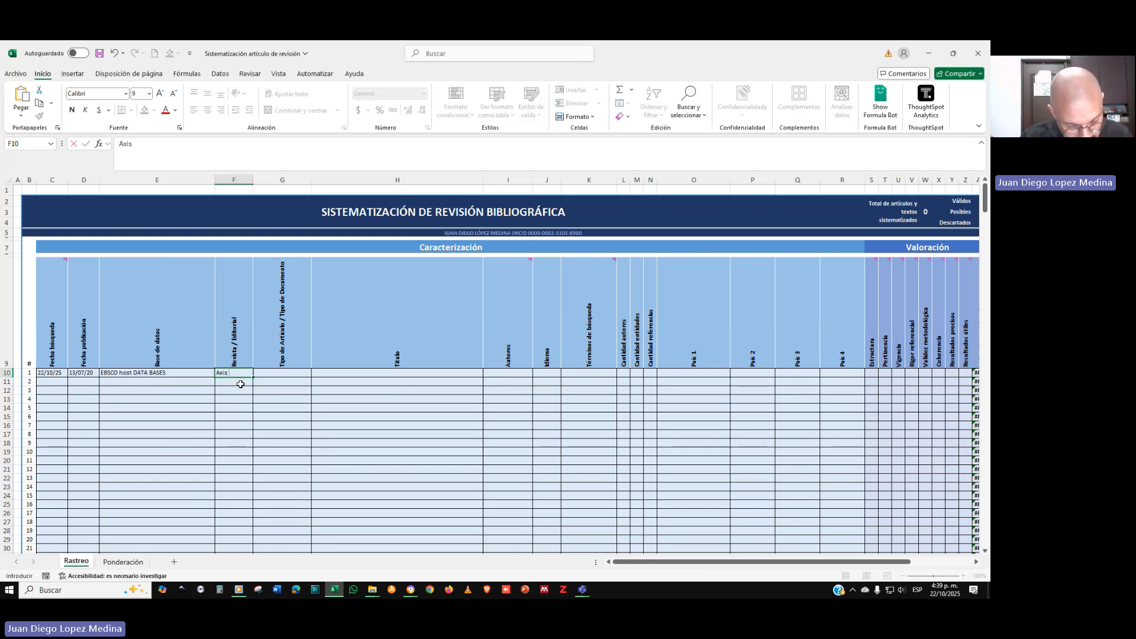
pyautogui.write(' Alfa')
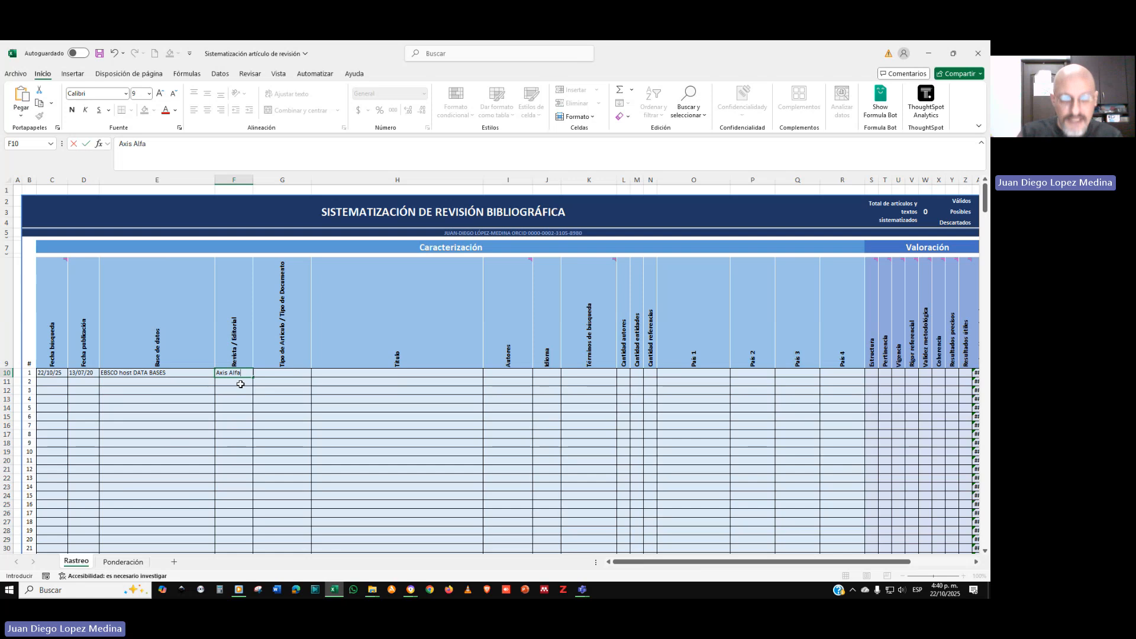
pyautogui.press('Tab')
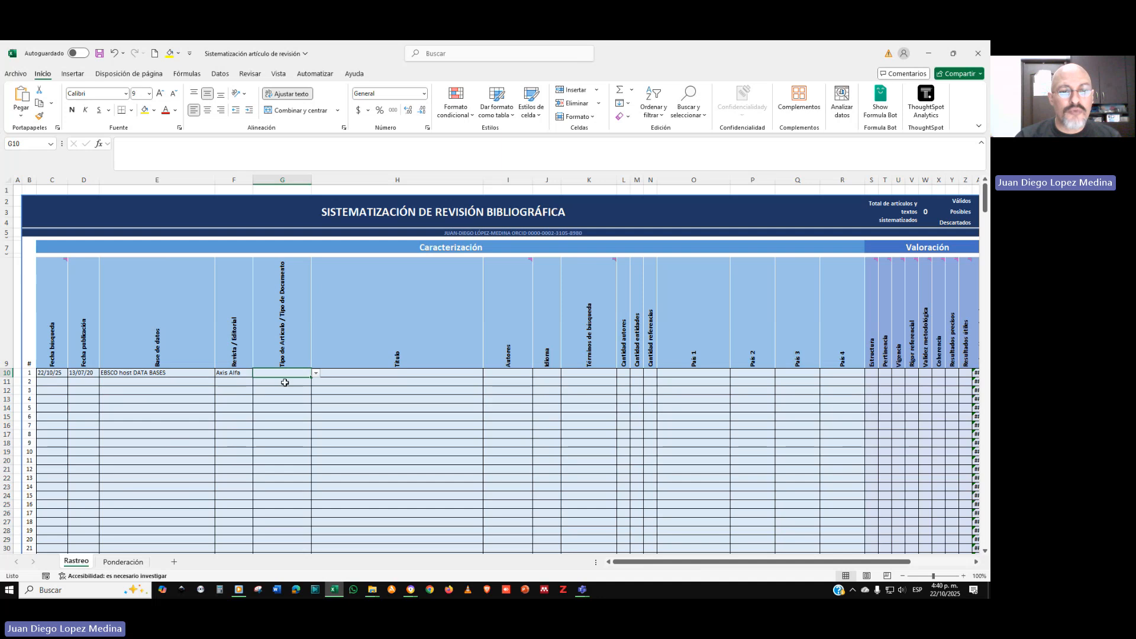
pyautogui.click(317, 374)
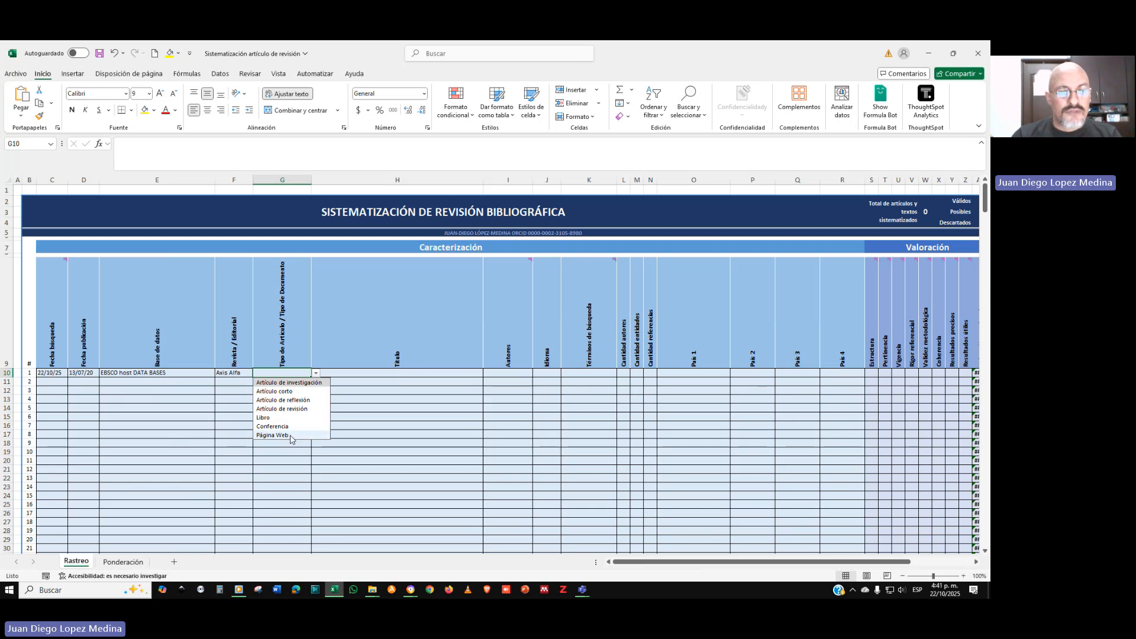
pyautogui.click(294, 401)
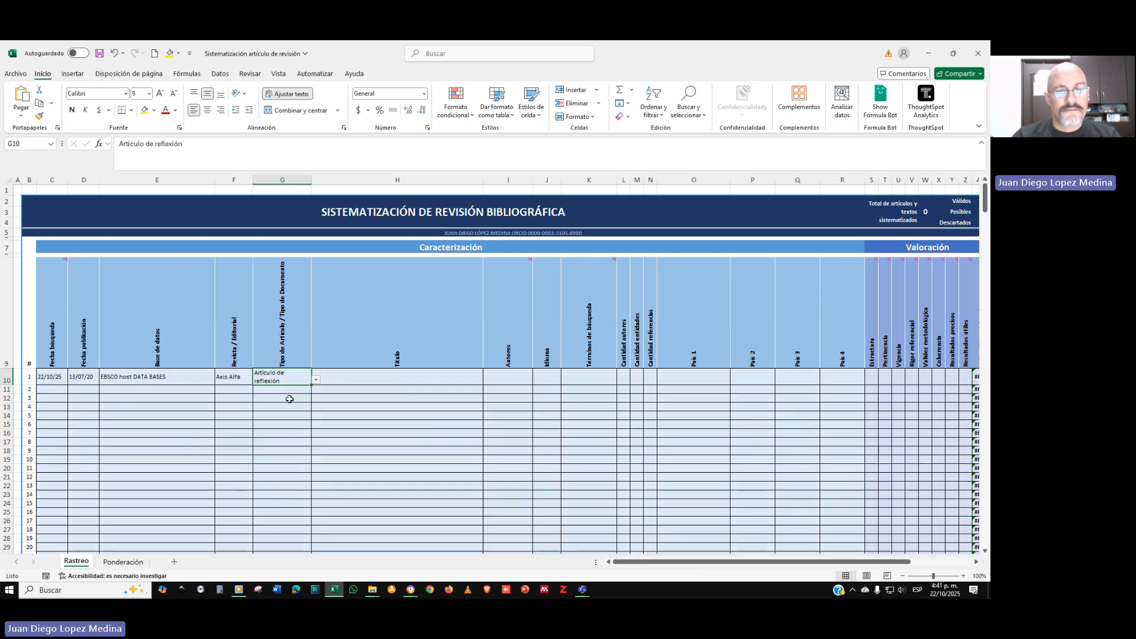
# Enter "Acercamiento al proceso investigativo de creación en diseño modalidad virtual" as the Título of record 1
pyautogui.click(379, 378)
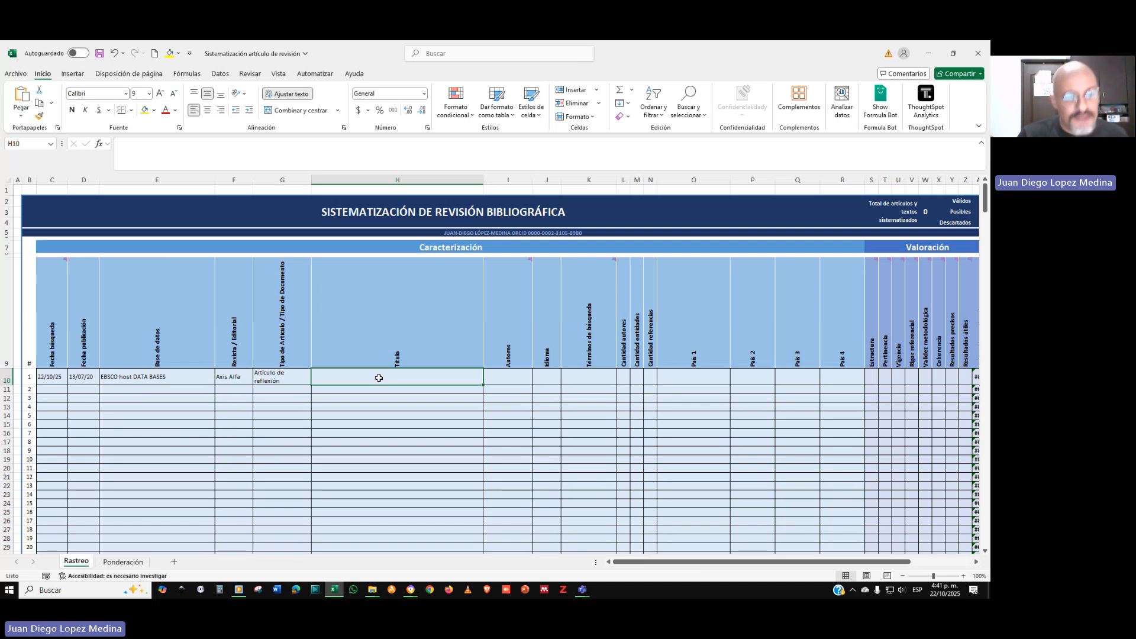
pyautogui.write('Acercamiento a')
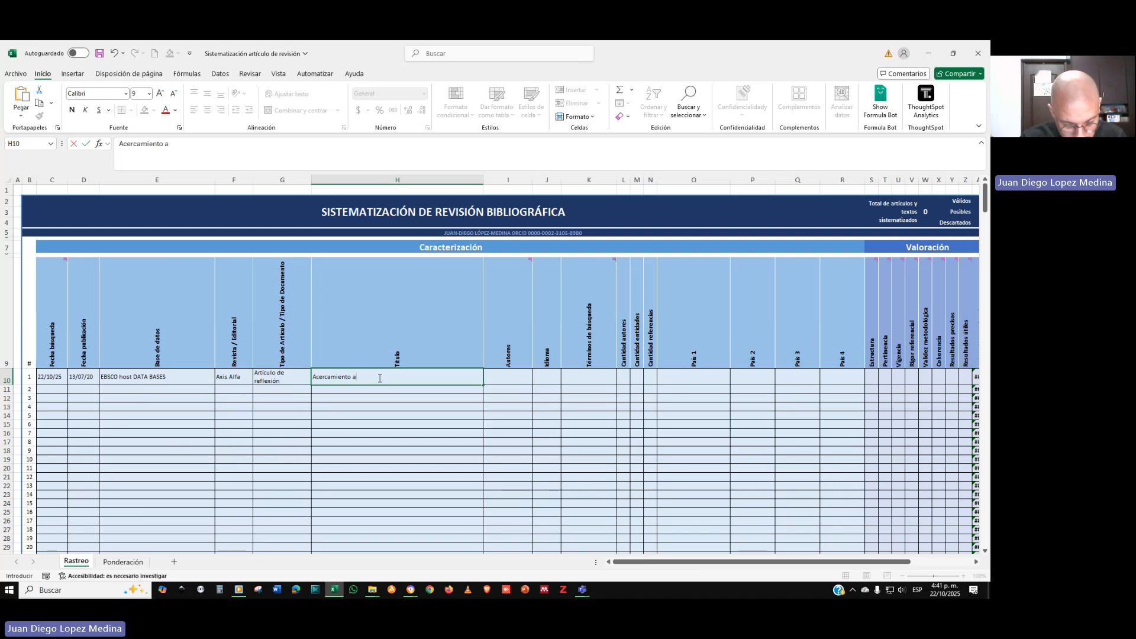
pyautogui.write('l proceso invest')
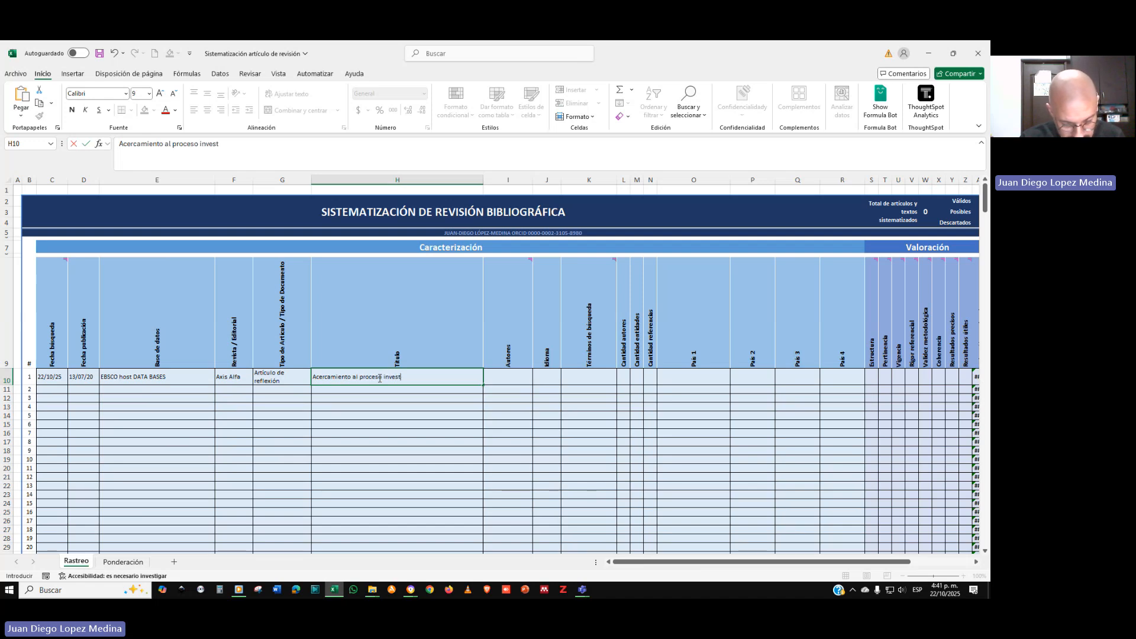
pyautogui.write('igativo de')
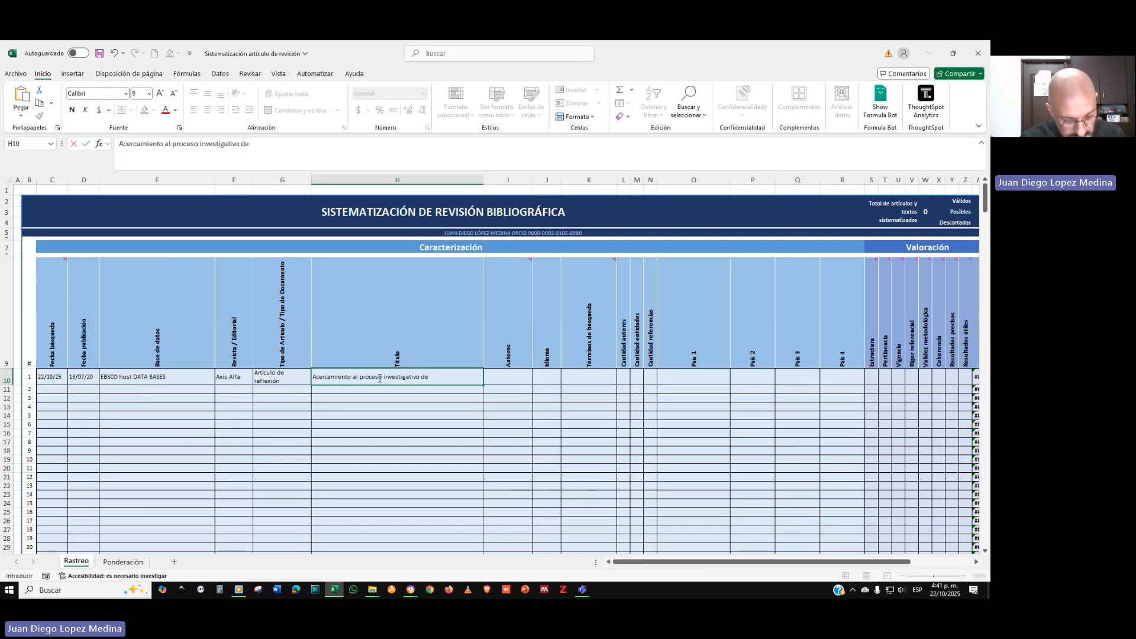
pyautogui.write(' creación en ')
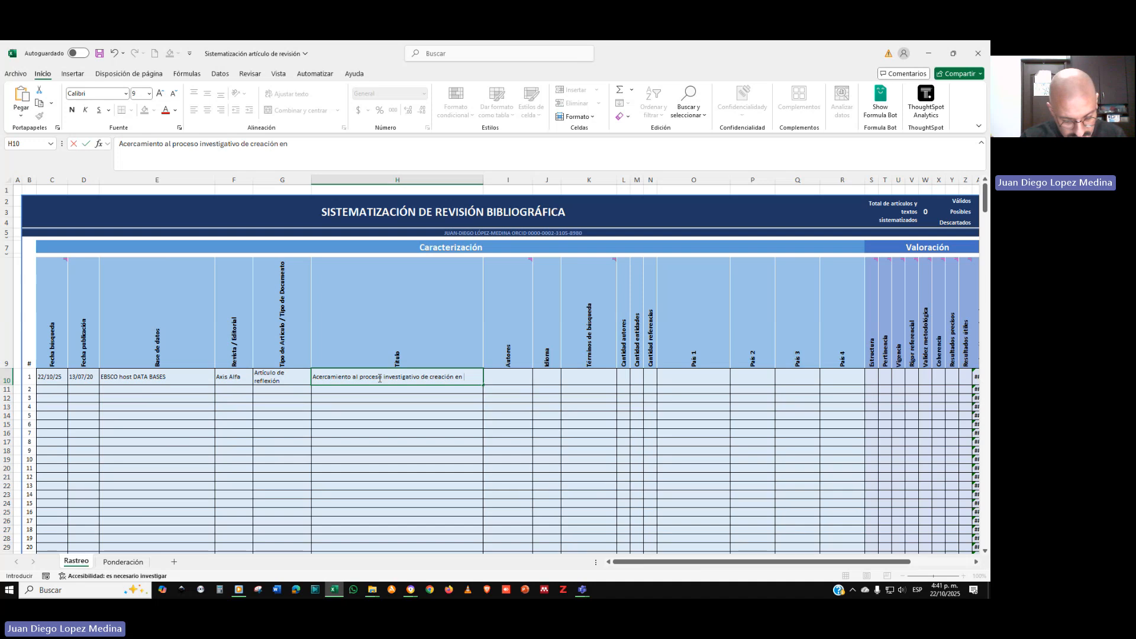
pyautogui.write('diseño modali')
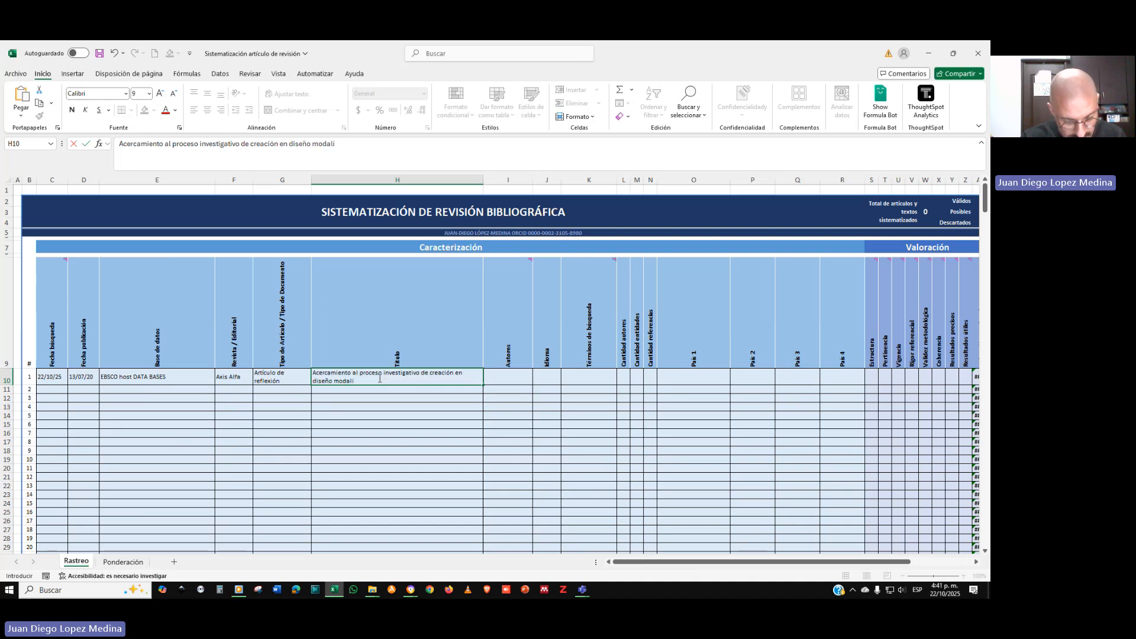
pyautogui.write('dad vifrtual')
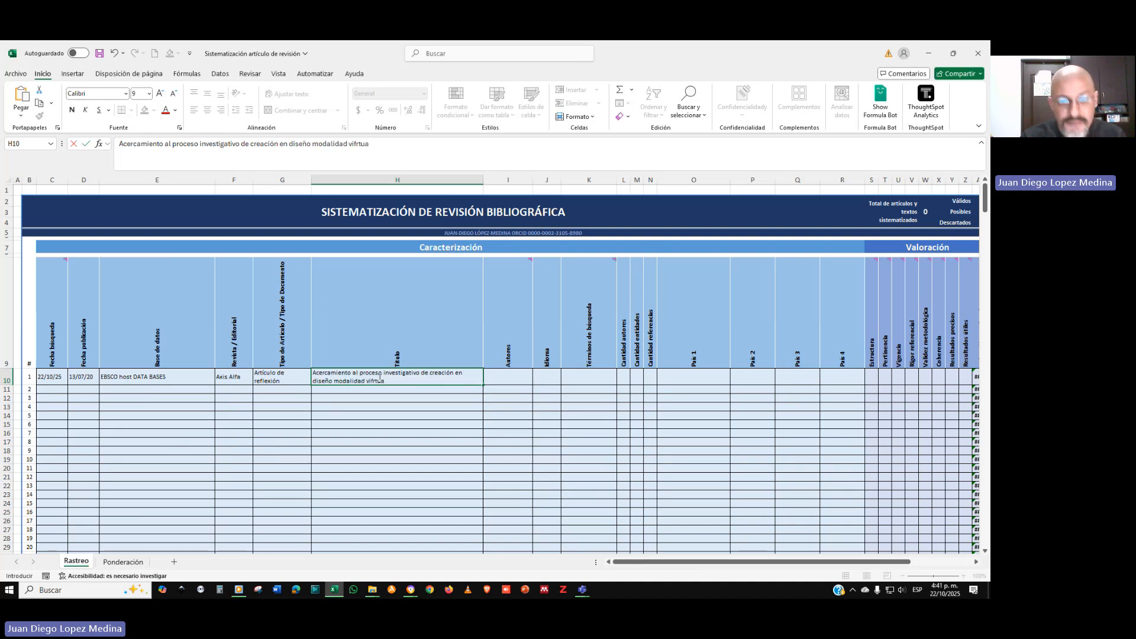
# Enter the author's full name, surnames first, in the Autores cell of record 1
pyautogui.click(501, 379)
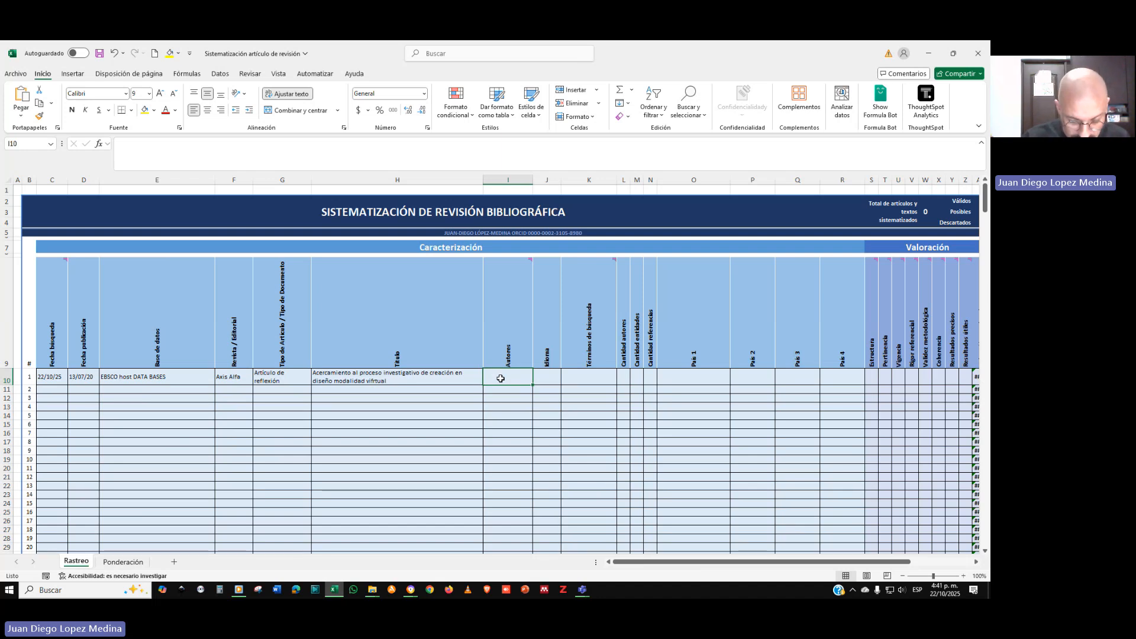
pyautogui.write('López-M')
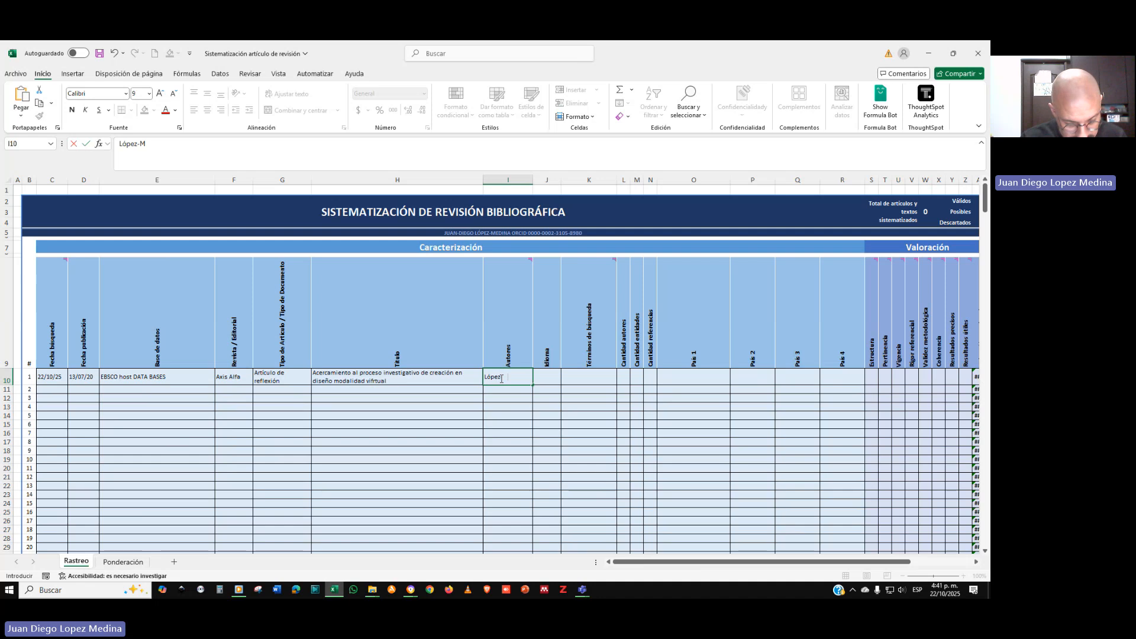
pyautogui.write('edina, Juan-D')
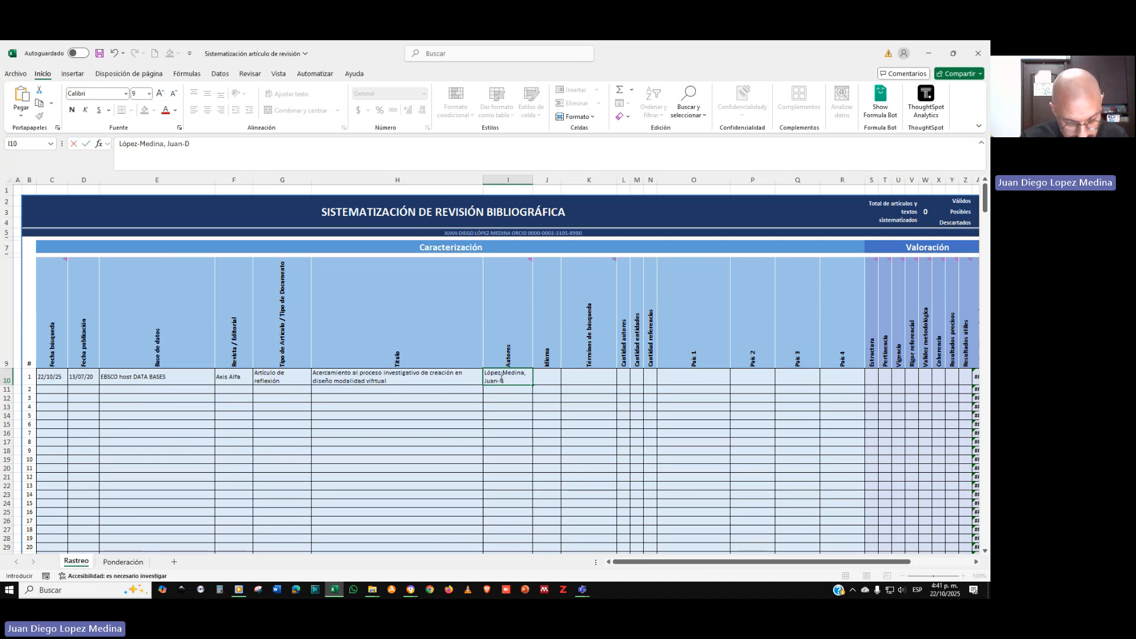
pyautogui.write('iego')
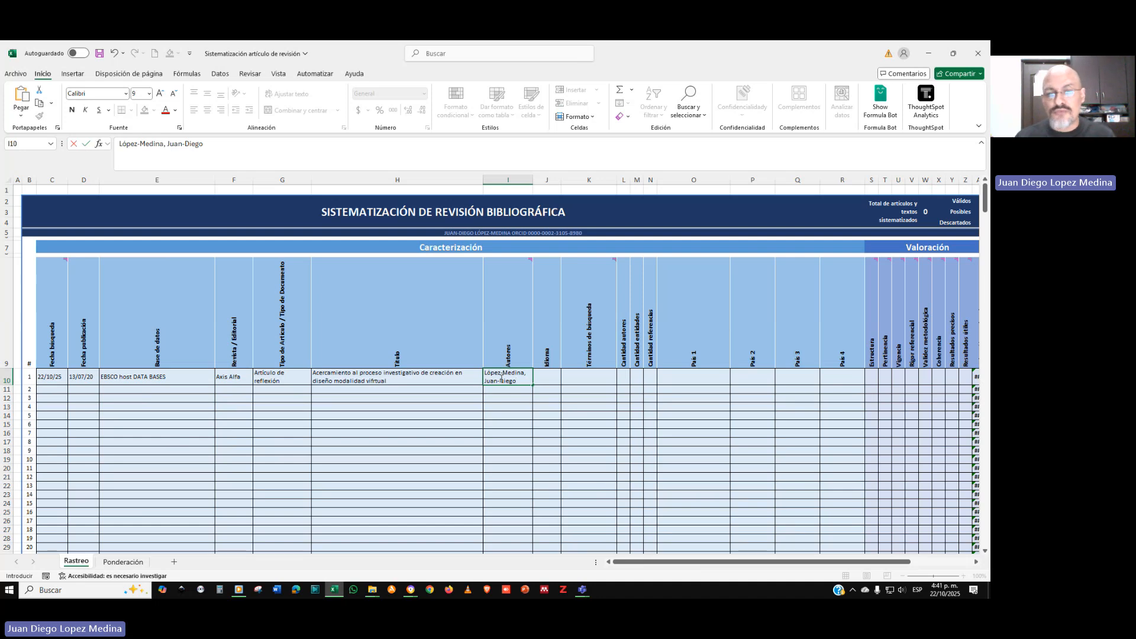
# Review the available languages and choose Inglés as the Idioma of record 1
pyautogui.click(548, 377)
pyautogui.click(565, 379)
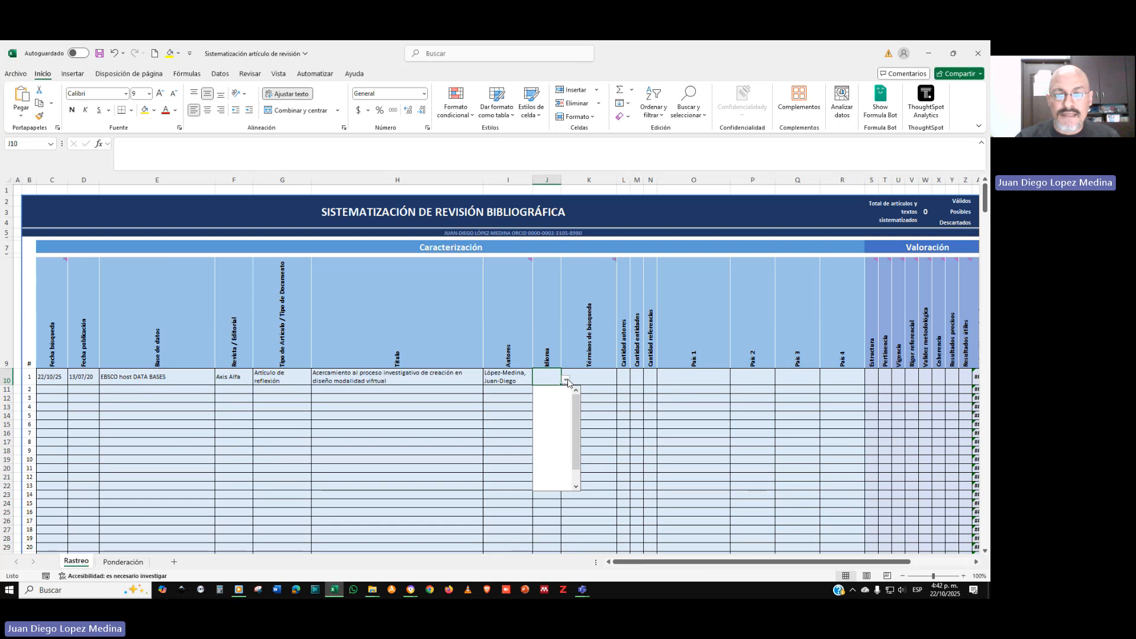
pyautogui.scroll(-2, 579, 423)
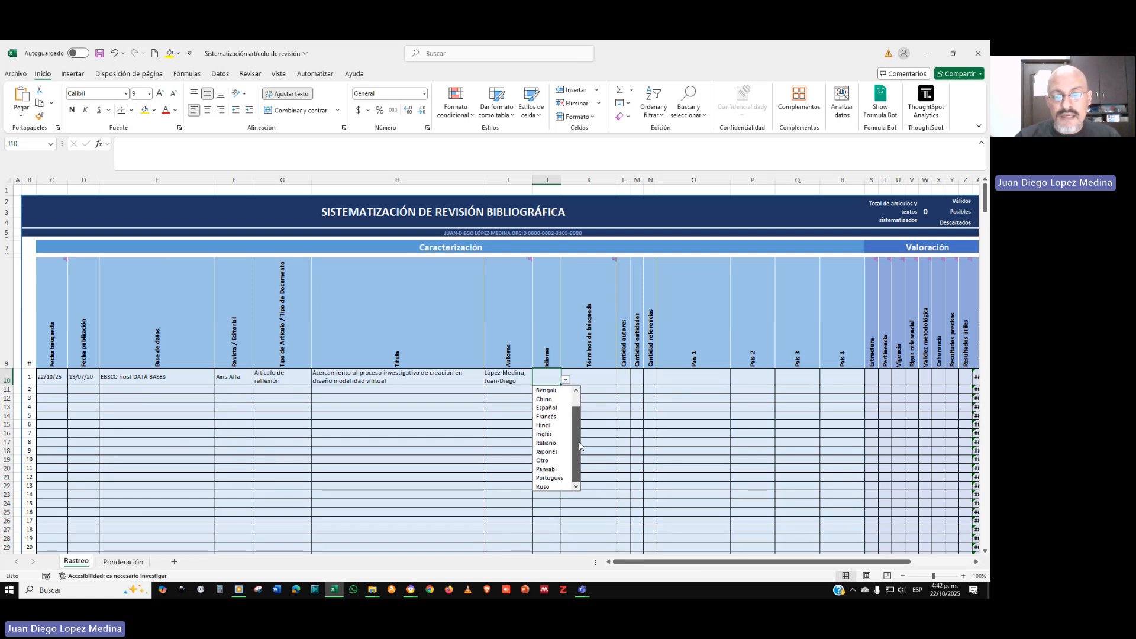
pyautogui.moveTo(579, 422); pyautogui.dragTo(579, 401)
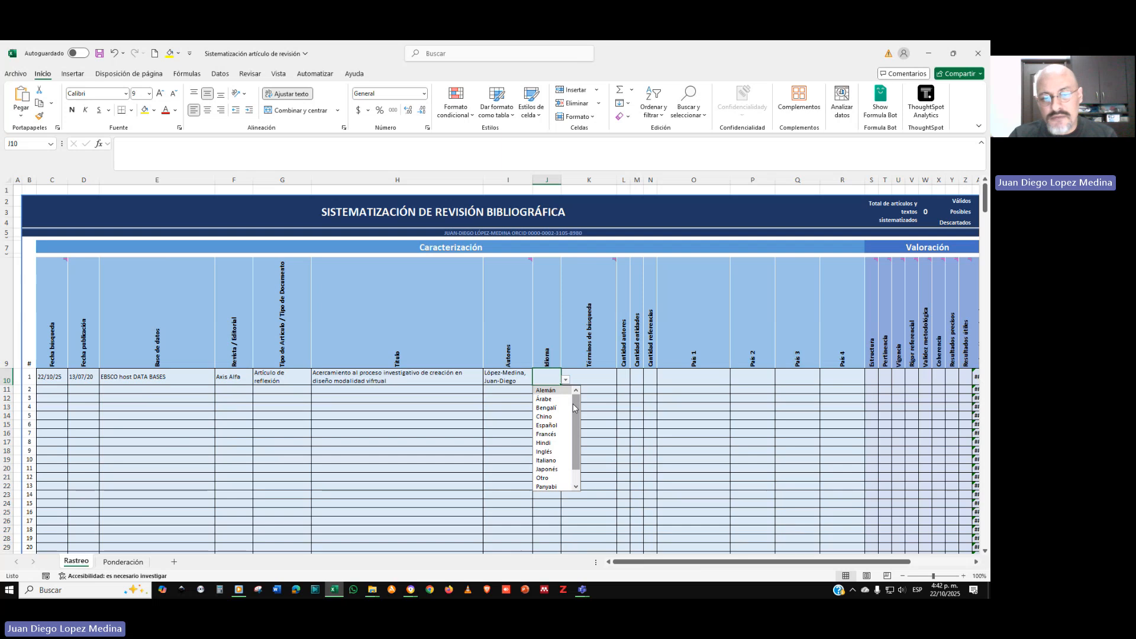
pyautogui.scroll(-1, 579, 422)
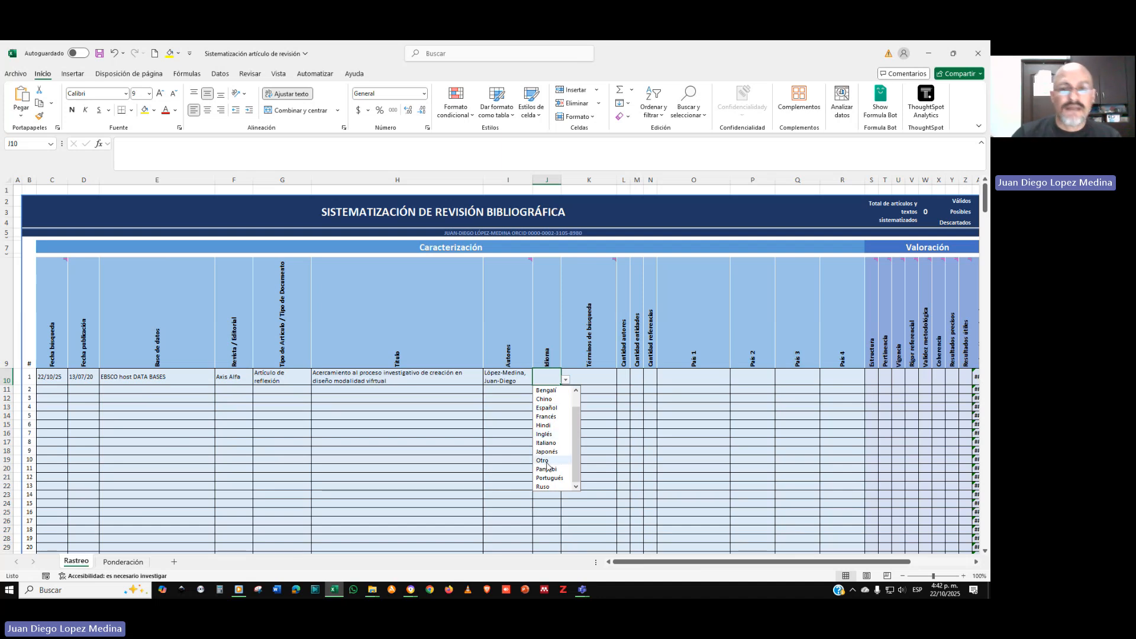
pyautogui.scroll(1, 547, 466)
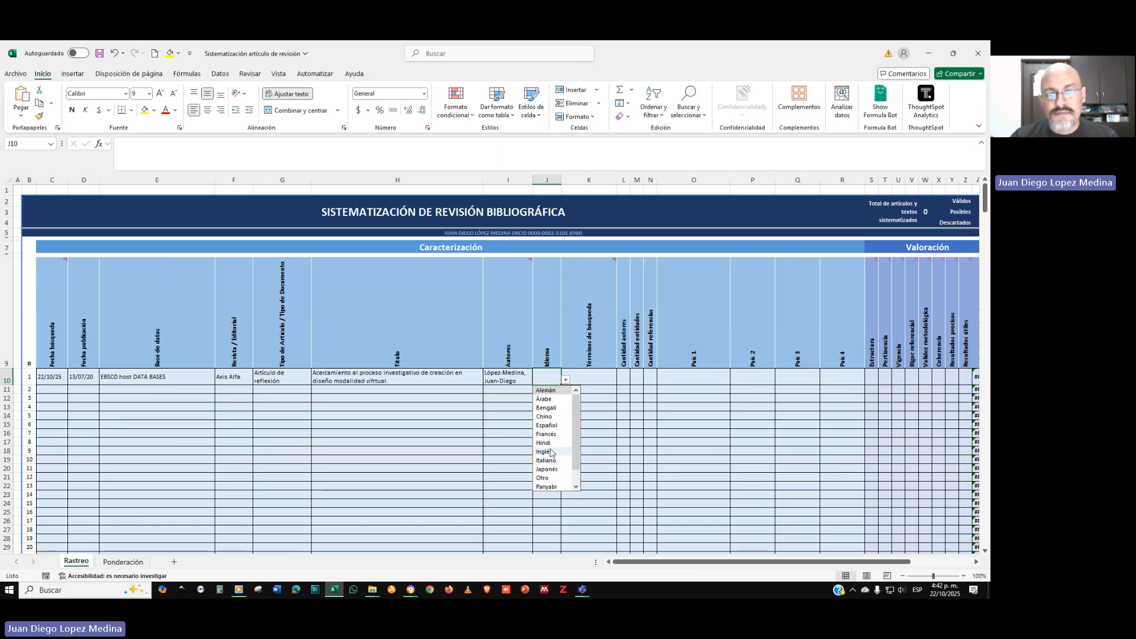
pyautogui.click(551, 453)
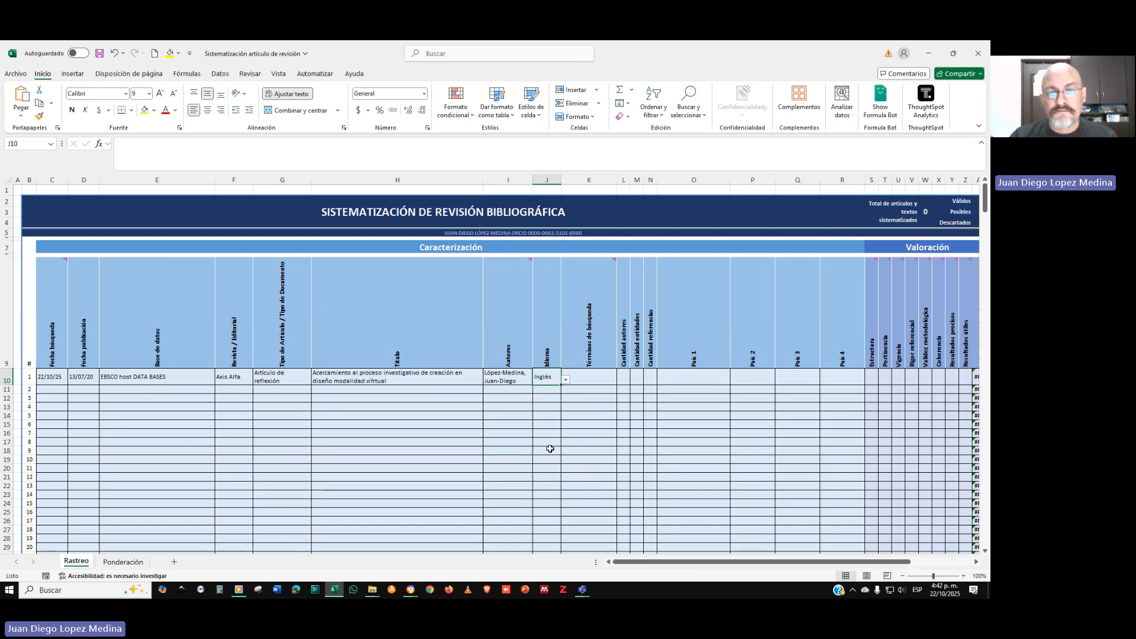
# Review the available search terms and choose Enseñabilidad as the Términos de búsqueda of record 1
pyautogui.click(588, 378)
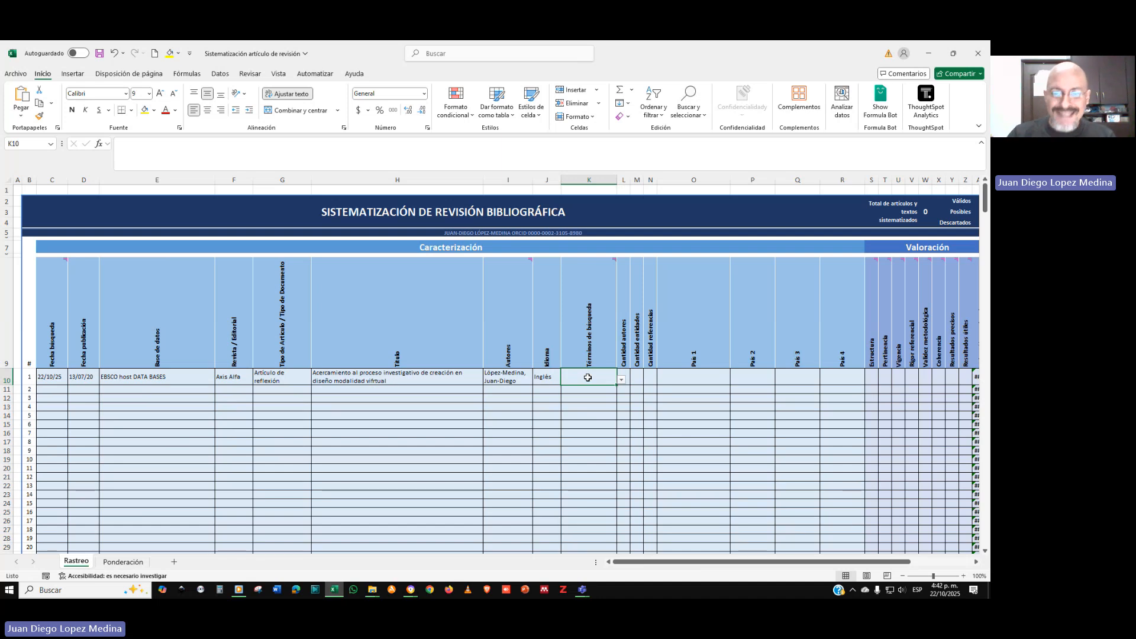
pyautogui.moveTo(590, 349)
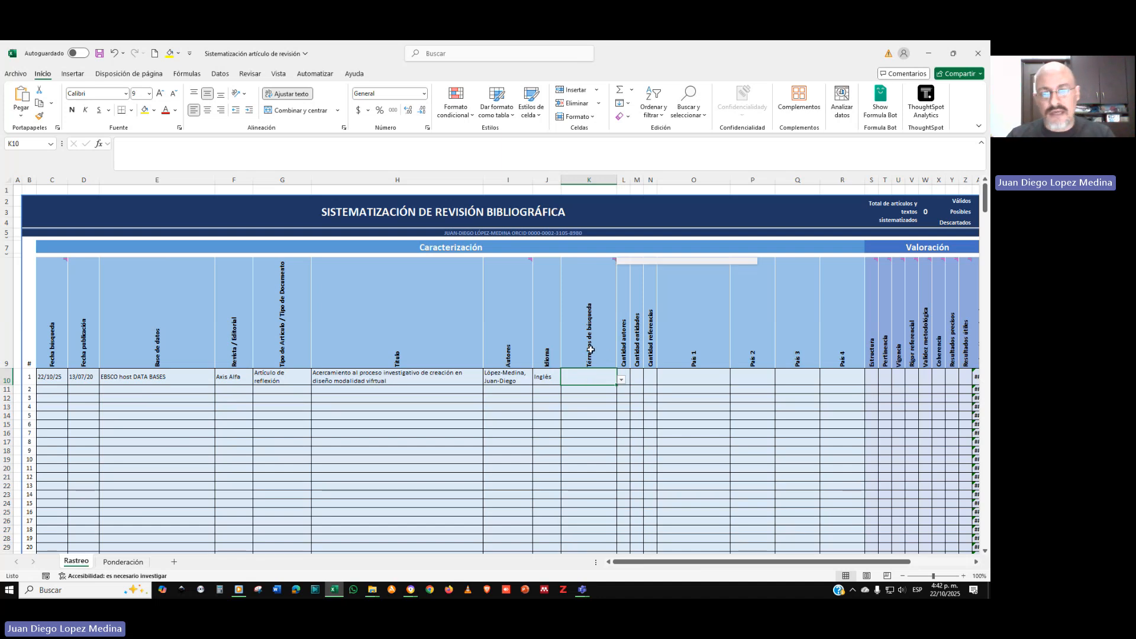
pyautogui.click(621, 380)
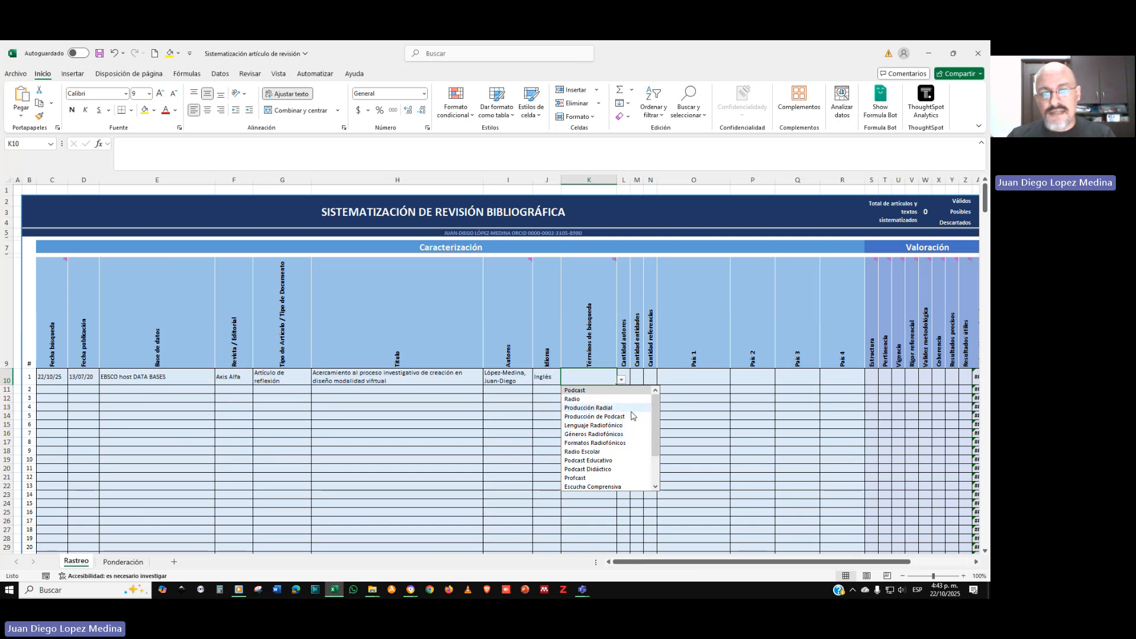
pyautogui.moveTo(656, 430); pyautogui.dragTo(656, 460)
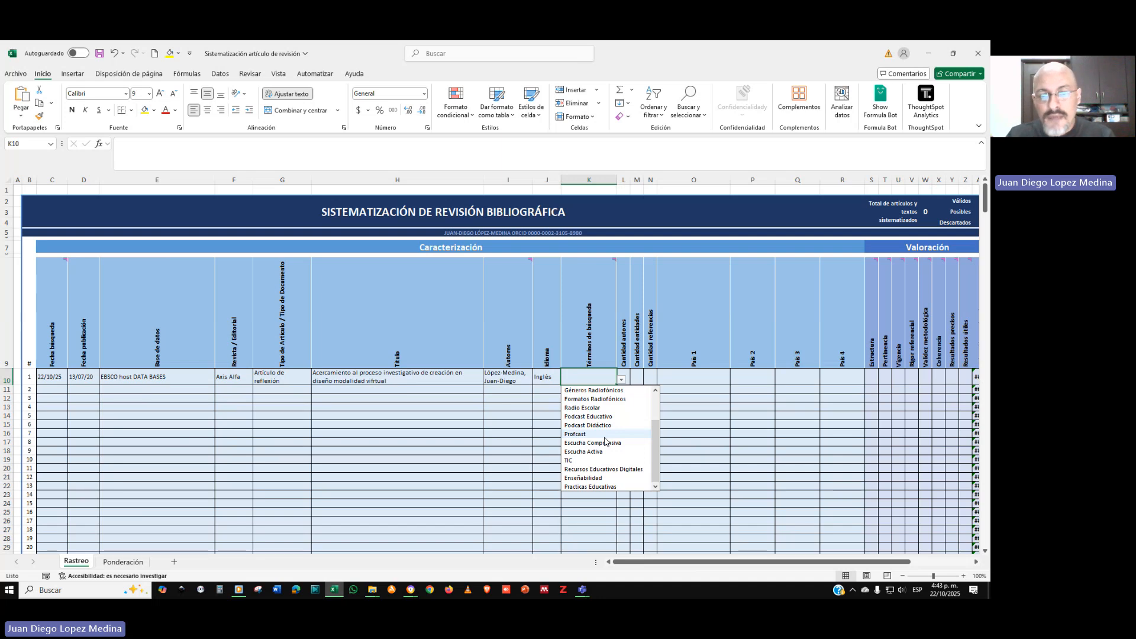
pyautogui.click(597, 480)
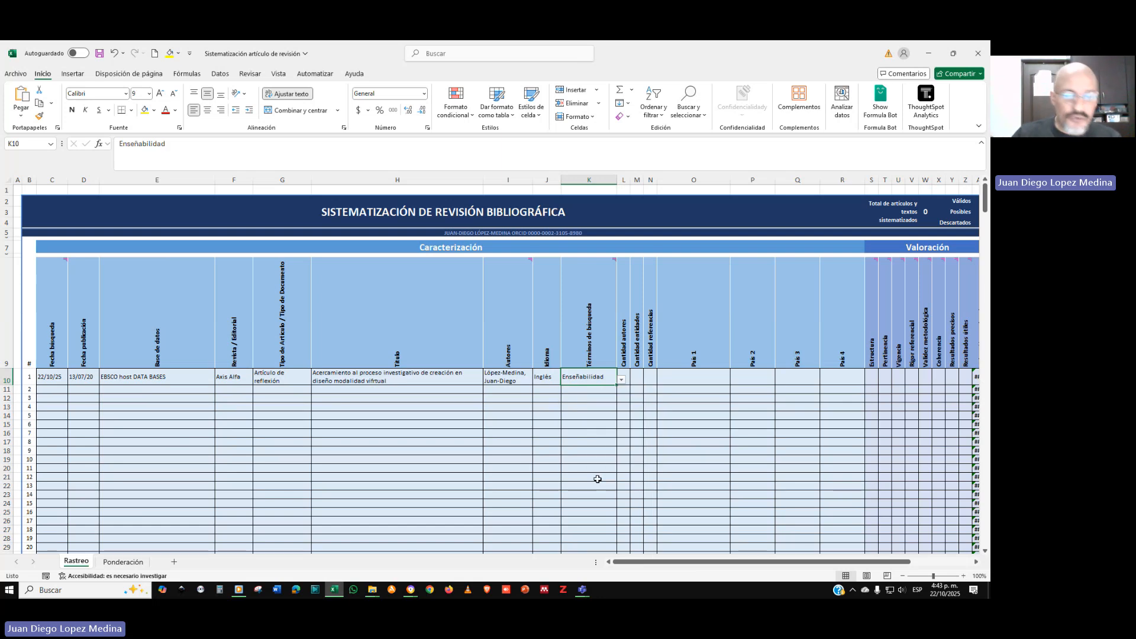
# For record 1, enter 1 as Cantidad autores, 1 as Cantidad entidades and 36 as Cantidad referencias
pyautogui.click(628, 377)
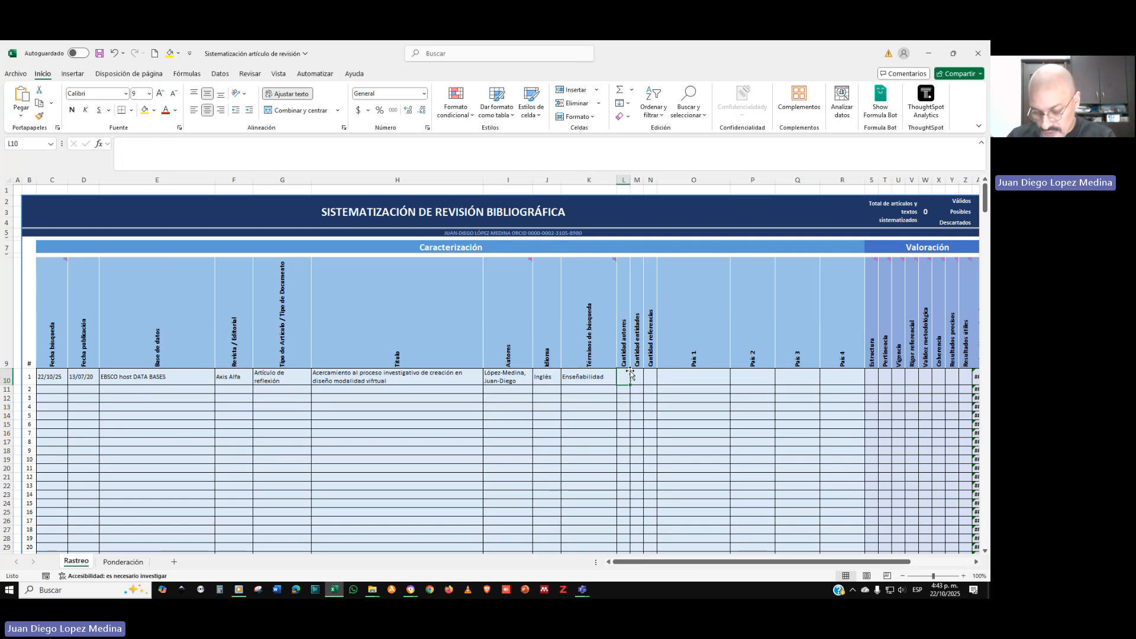
pyautogui.write('1')
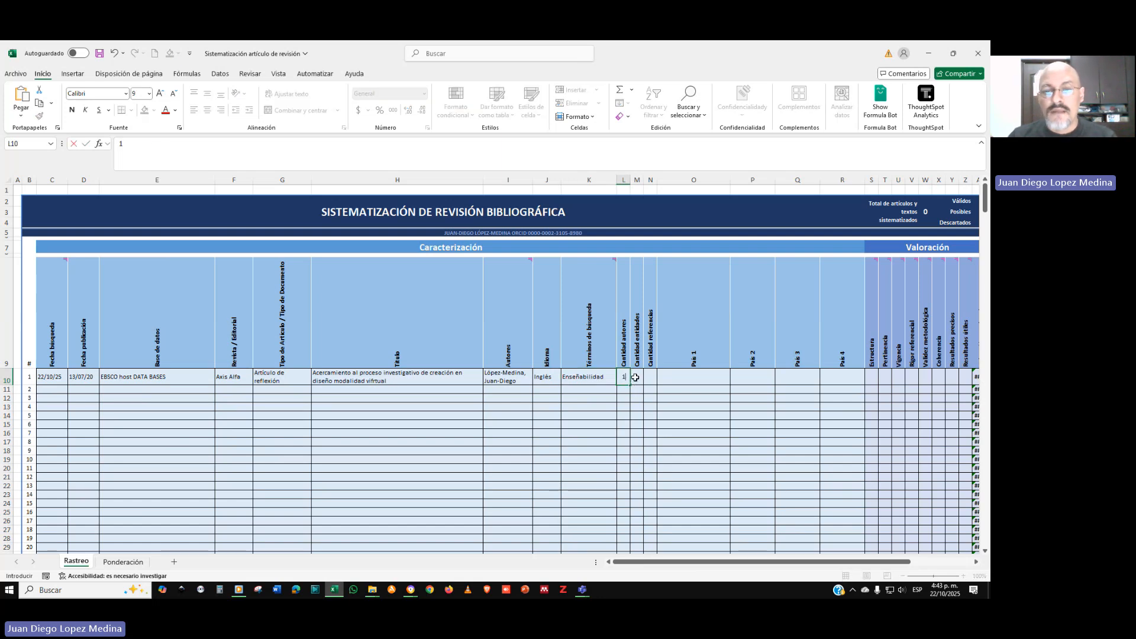
pyautogui.click(639, 377)
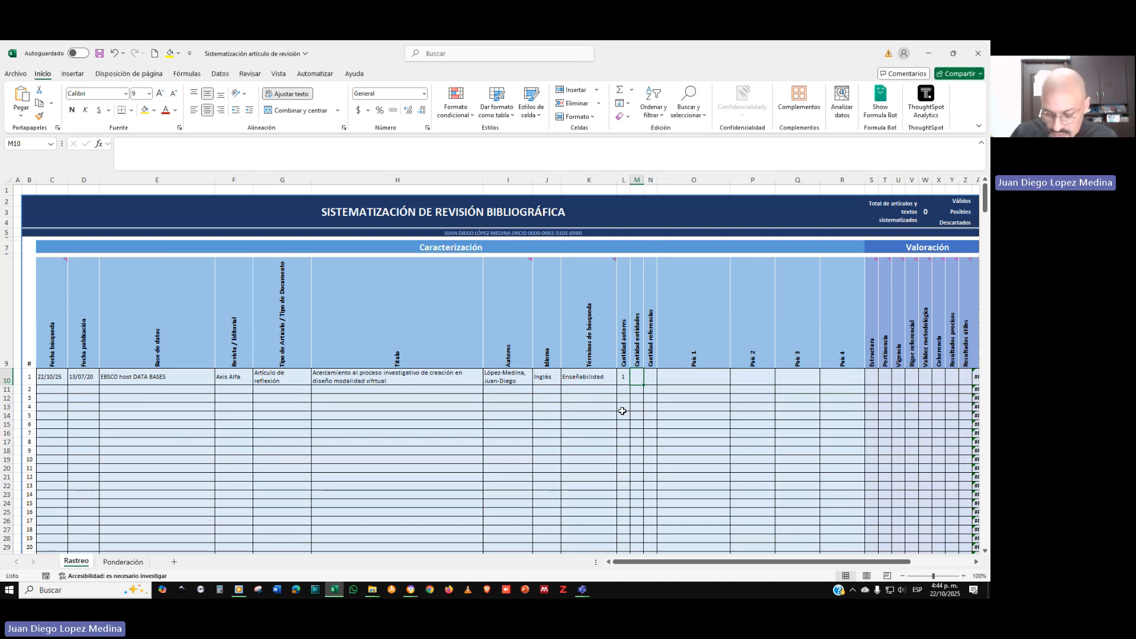
pyautogui.write('1')
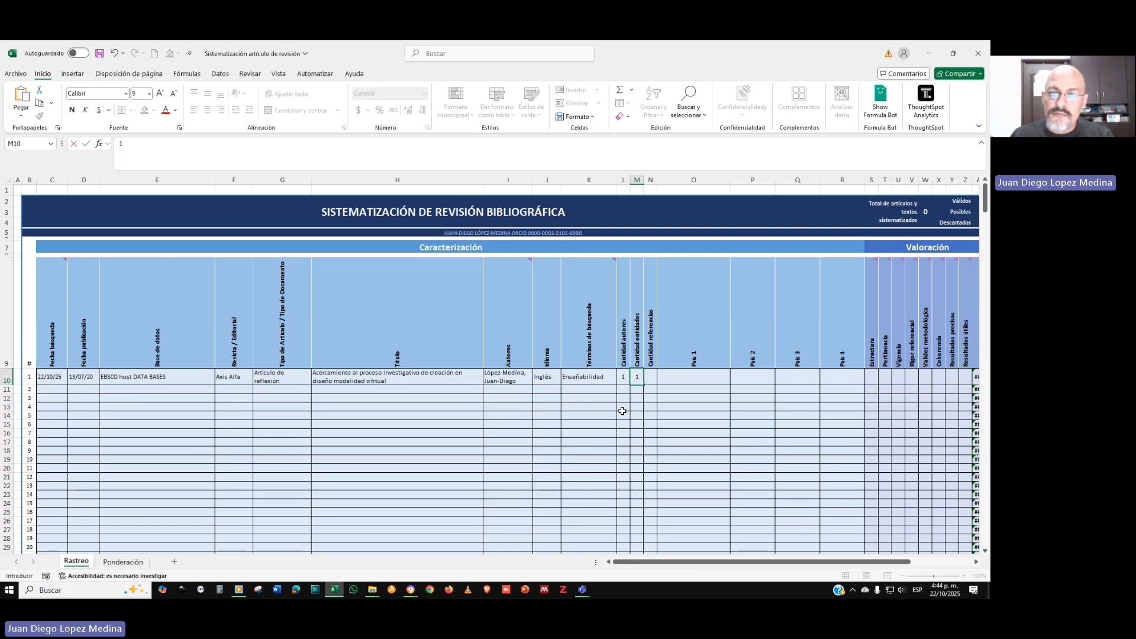
pyautogui.press('Tab')
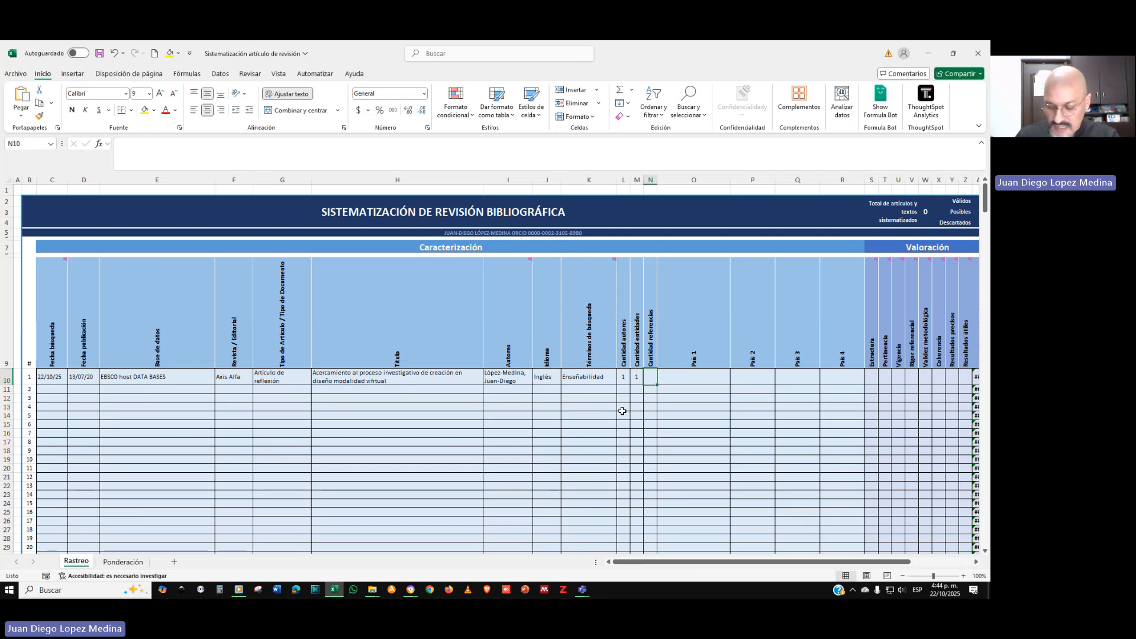
pyautogui.write('36')
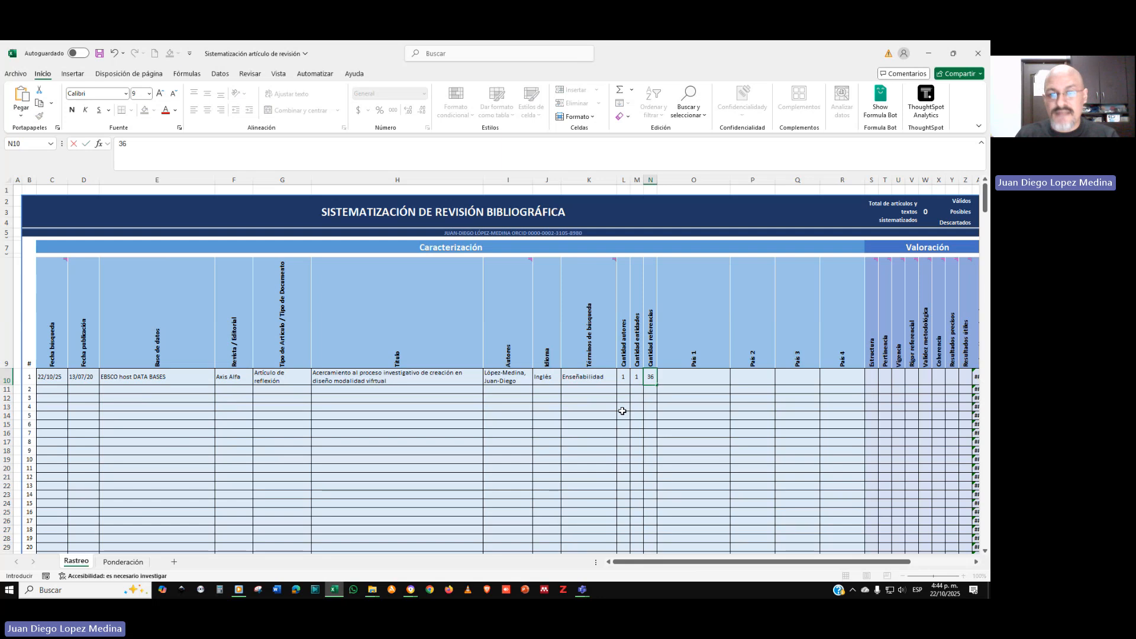
# Choose 42. Colombia as the País 1 of record 1
pyautogui.click(686, 377)
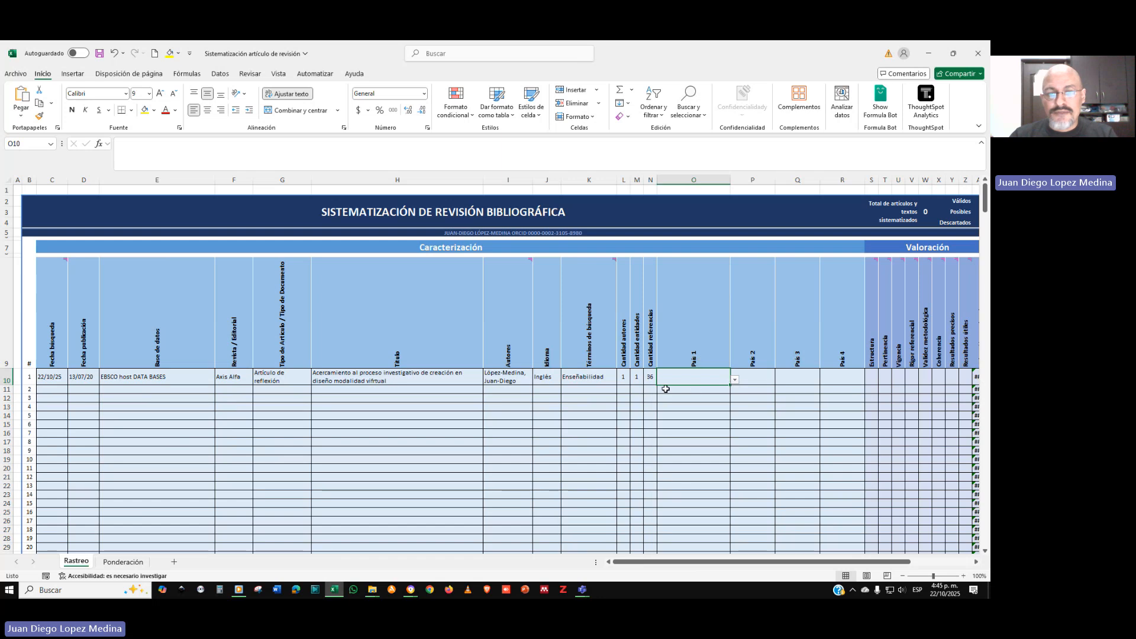
pyautogui.click(734, 380)
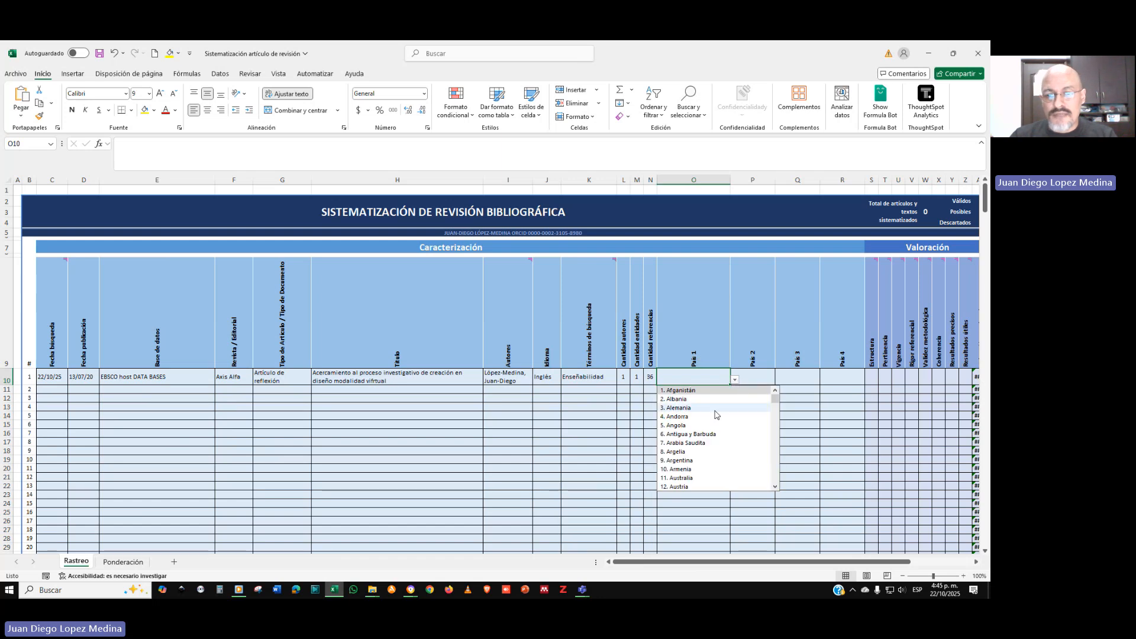
pyautogui.scroll(-1, 717, 414)
pyautogui.scroll(-6, 716, 414)
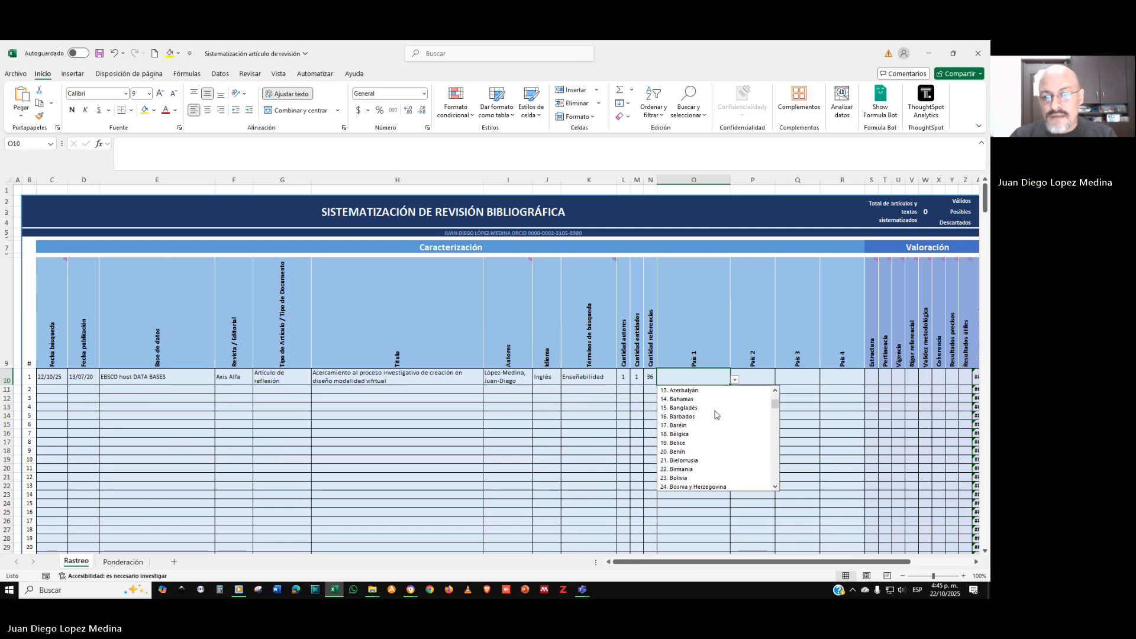
pyautogui.scroll(-3, 715, 414)
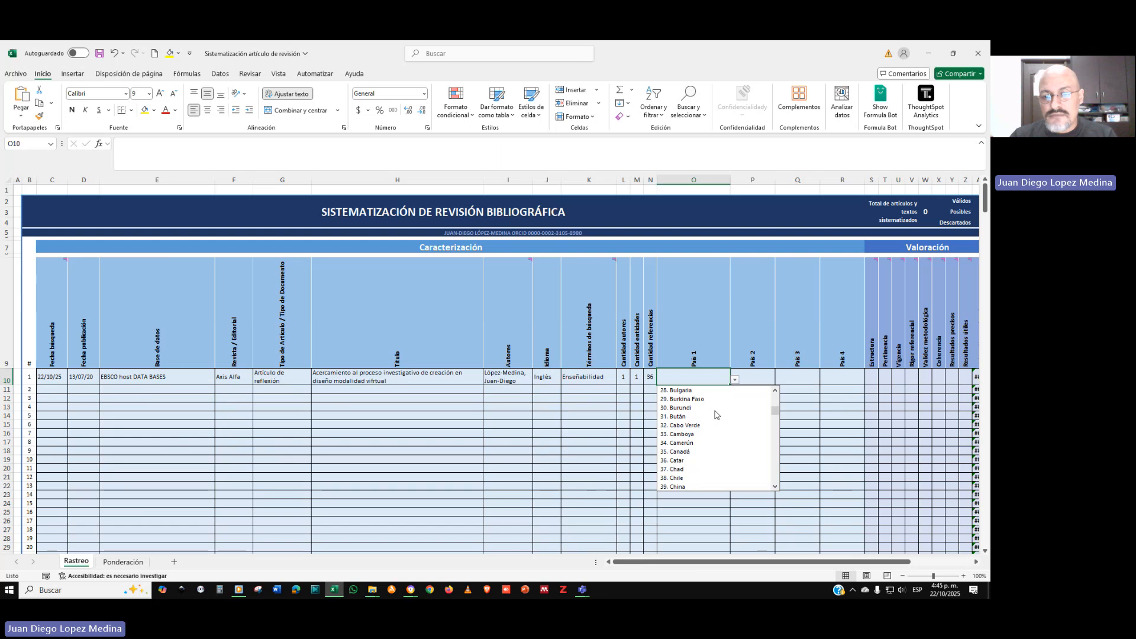
pyautogui.scroll(-2, 715, 415)
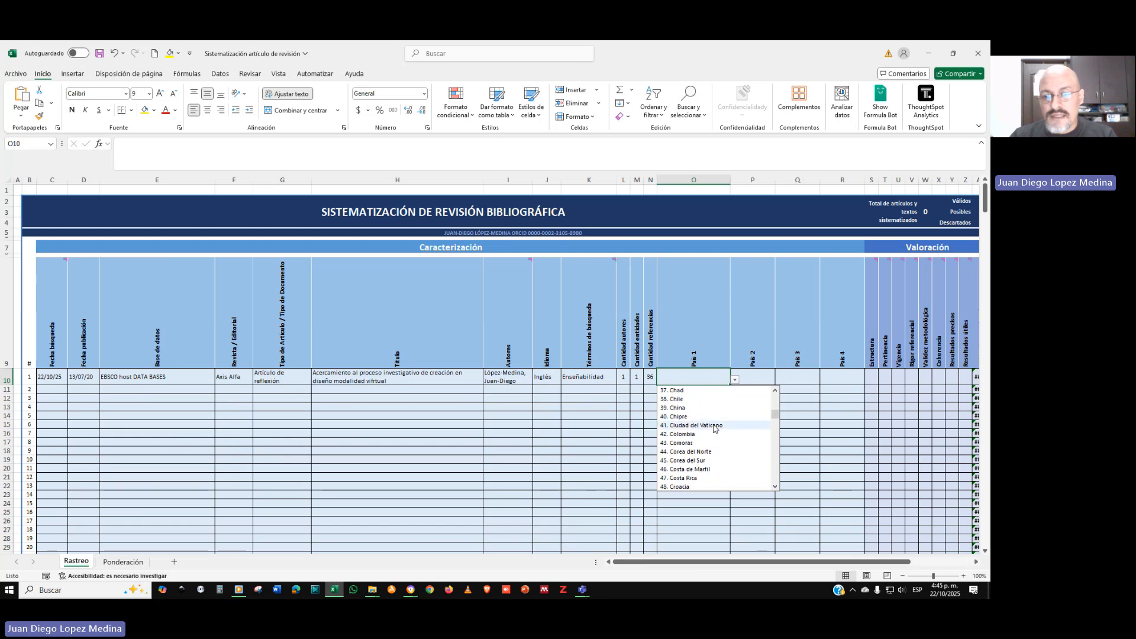
pyautogui.click(692, 436)
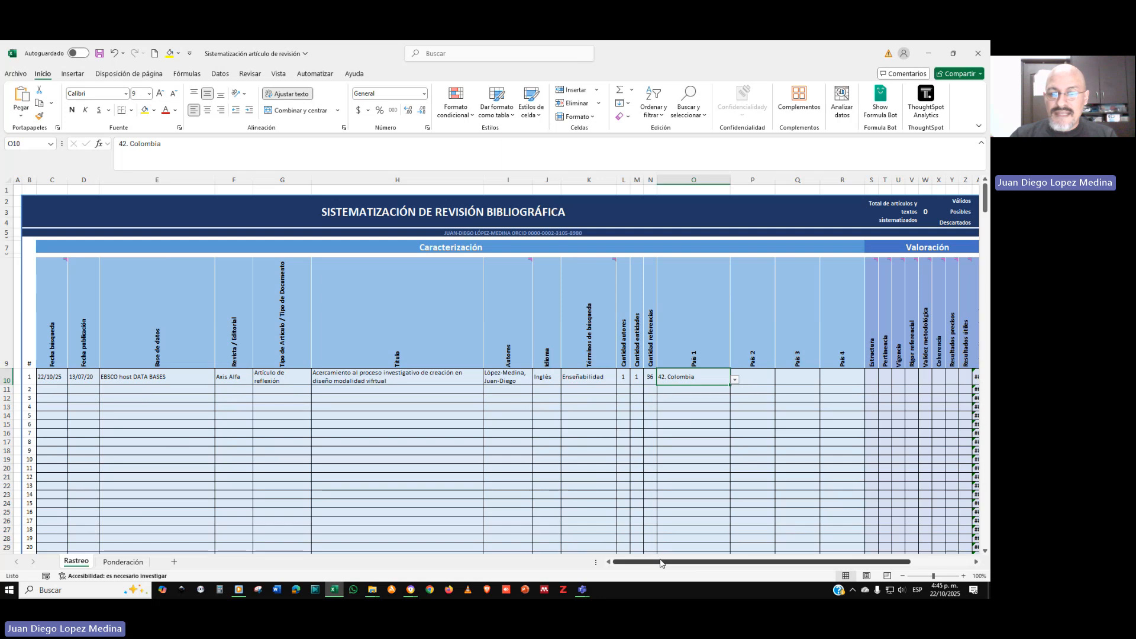
# Examine the averaged weights in the Ponderación column of the Ponderación sheet against the individual authors' scores
pyautogui.moveTo(660, 562); pyautogui.dragTo(737, 562)
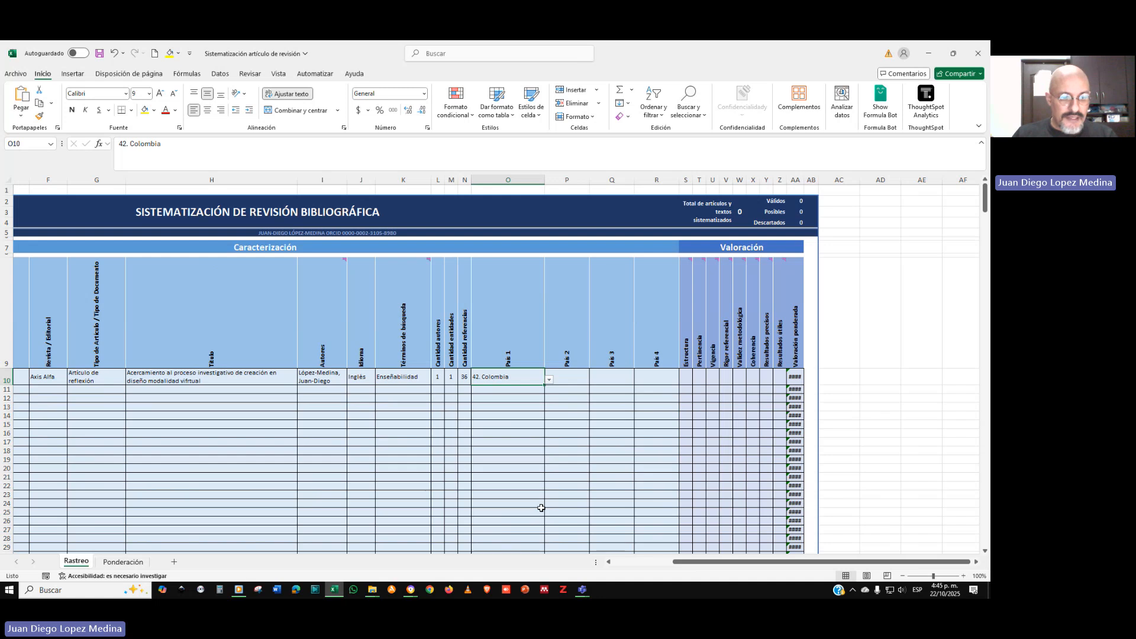
pyautogui.click(122, 562)
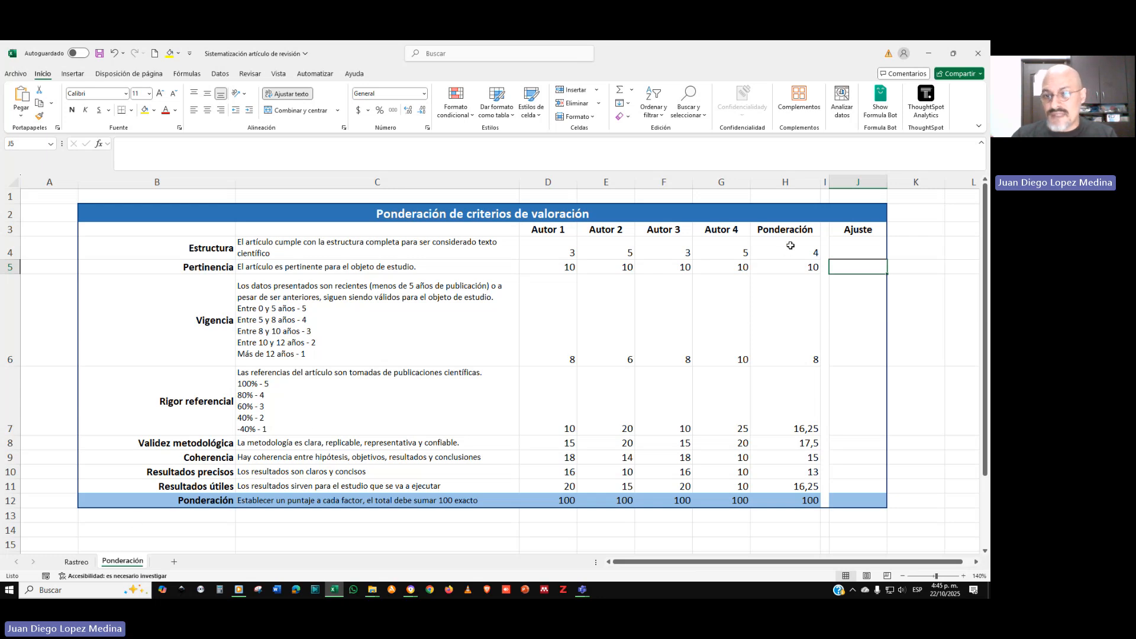
pyautogui.moveTo(790, 232); pyautogui.dragTo(787, 502)
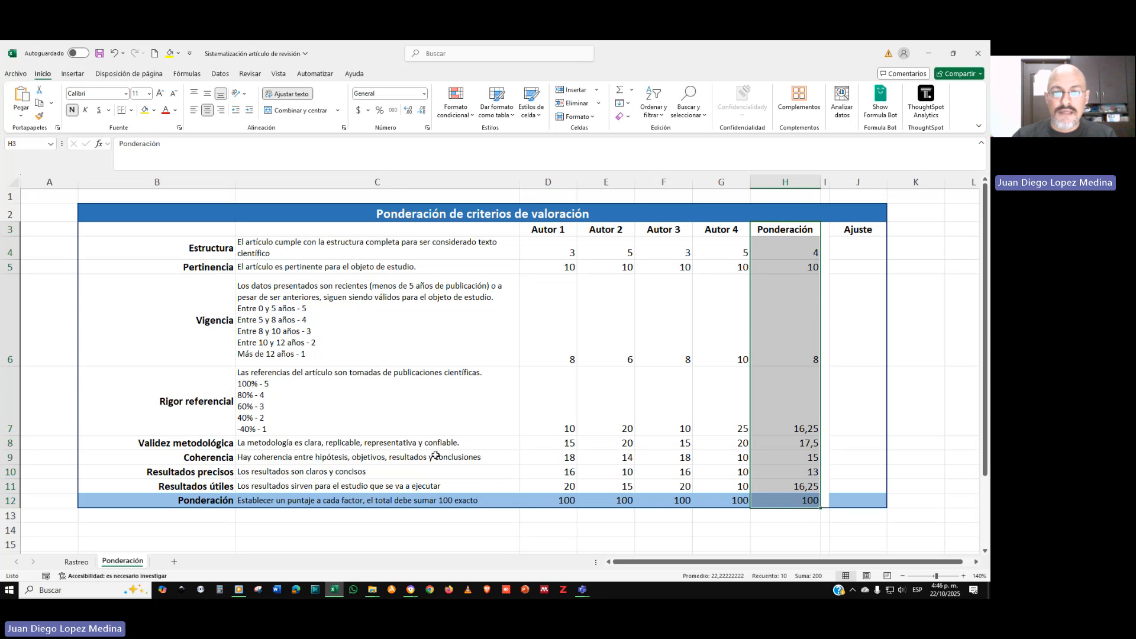
pyautogui.click(544, 406)
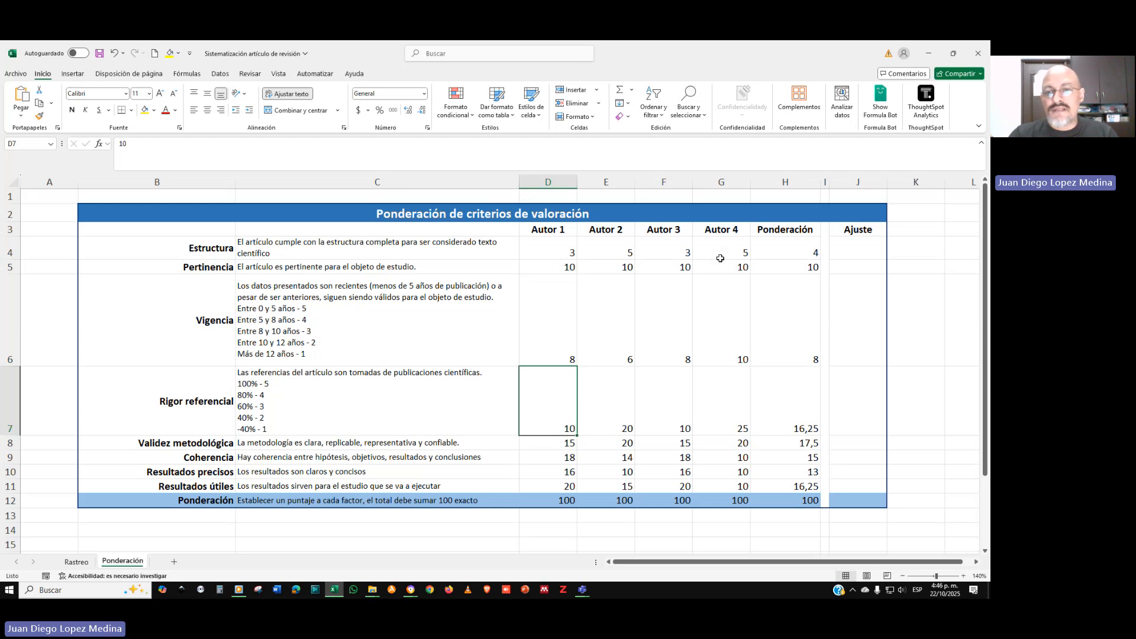
pyautogui.moveTo(776, 231); pyautogui.dragTo(796, 487)
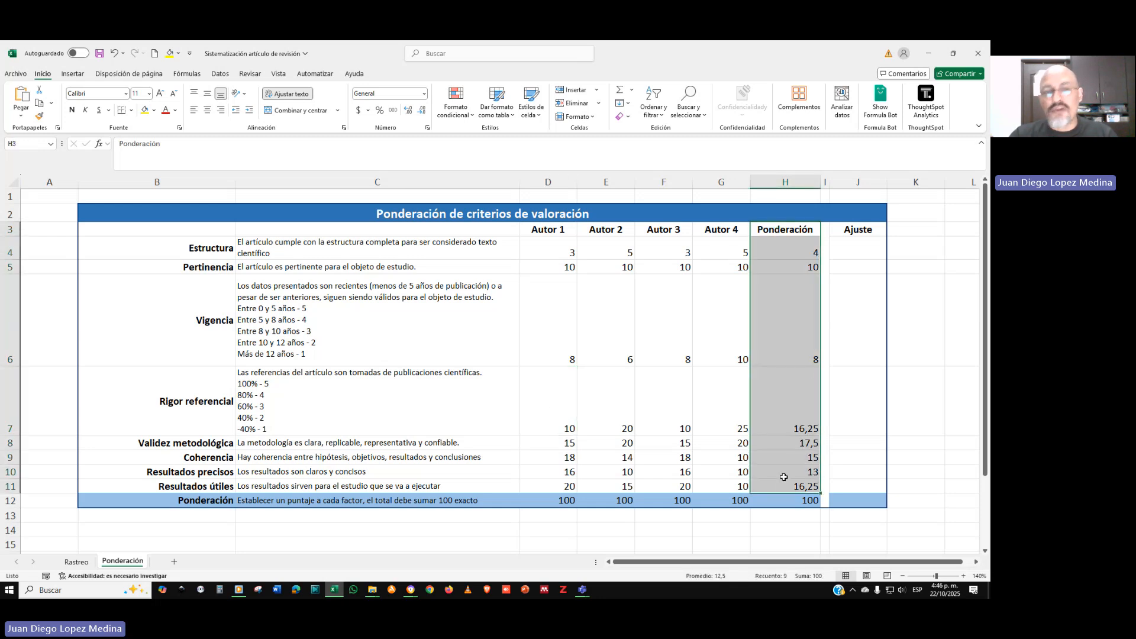
# Compare the Valoración criteria headings from Estructura to Resultados útiles in Rastreo with the criteria and weights in the Ponderación sheet
pyautogui.click(76, 562)
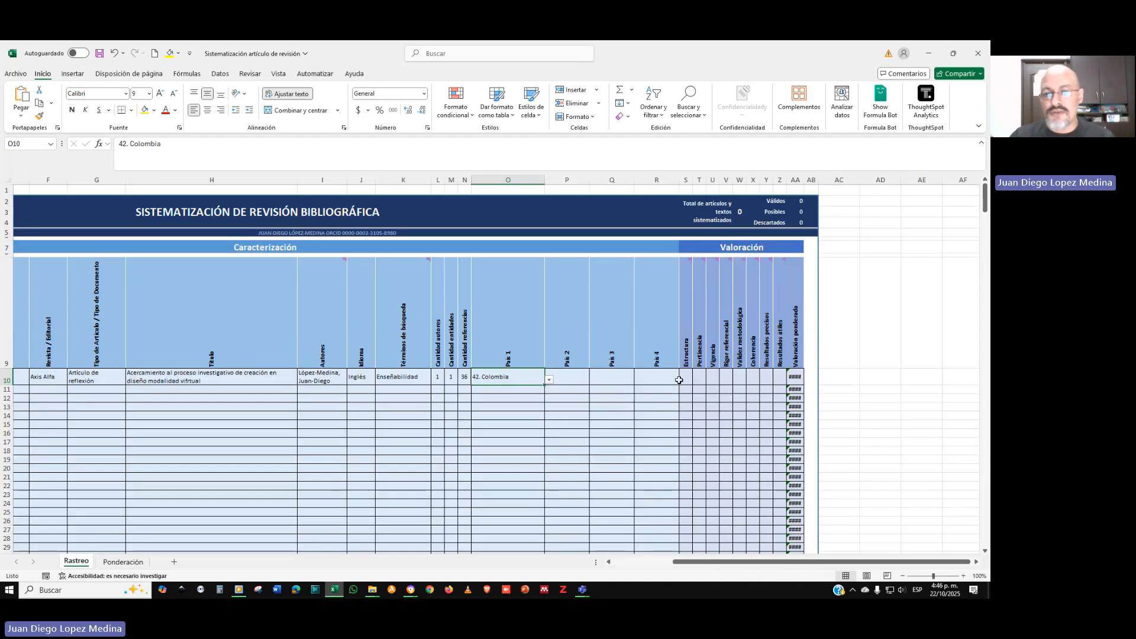
pyautogui.moveTo(686, 355); pyautogui.dragTo(776, 355)
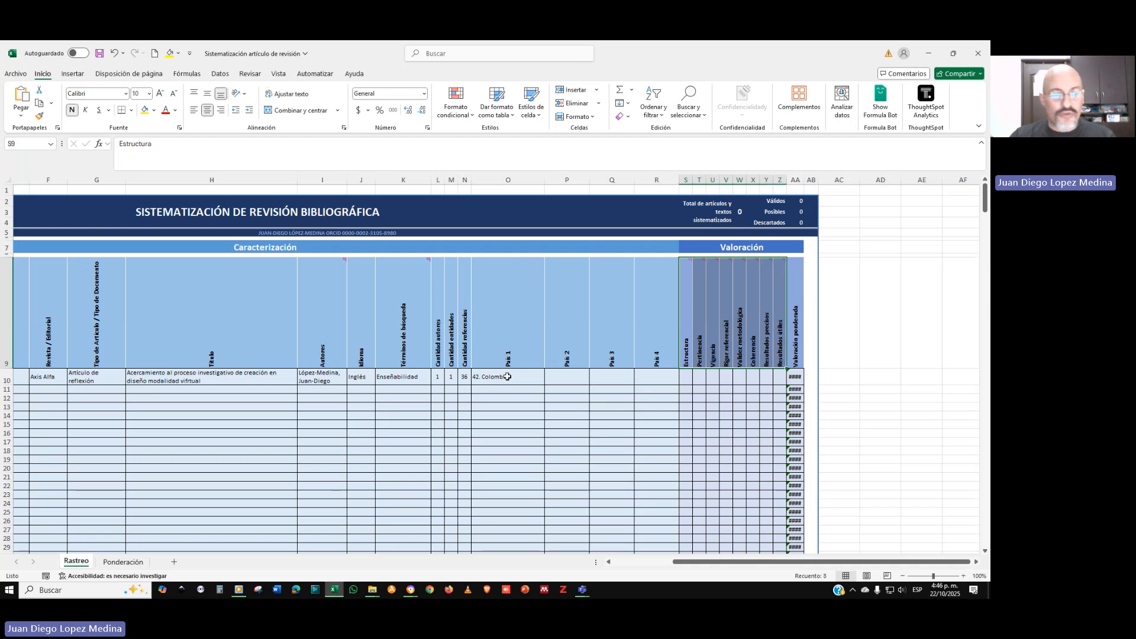
pyautogui.click(134, 567)
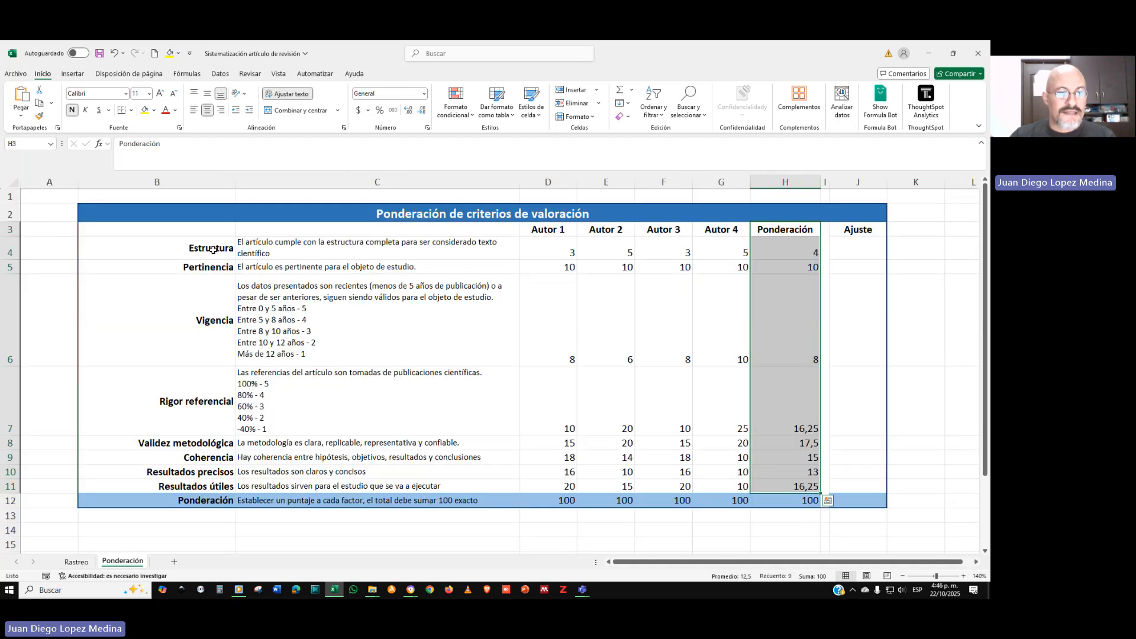
pyautogui.moveTo(214, 251); pyautogui.dragTo(218, 473)
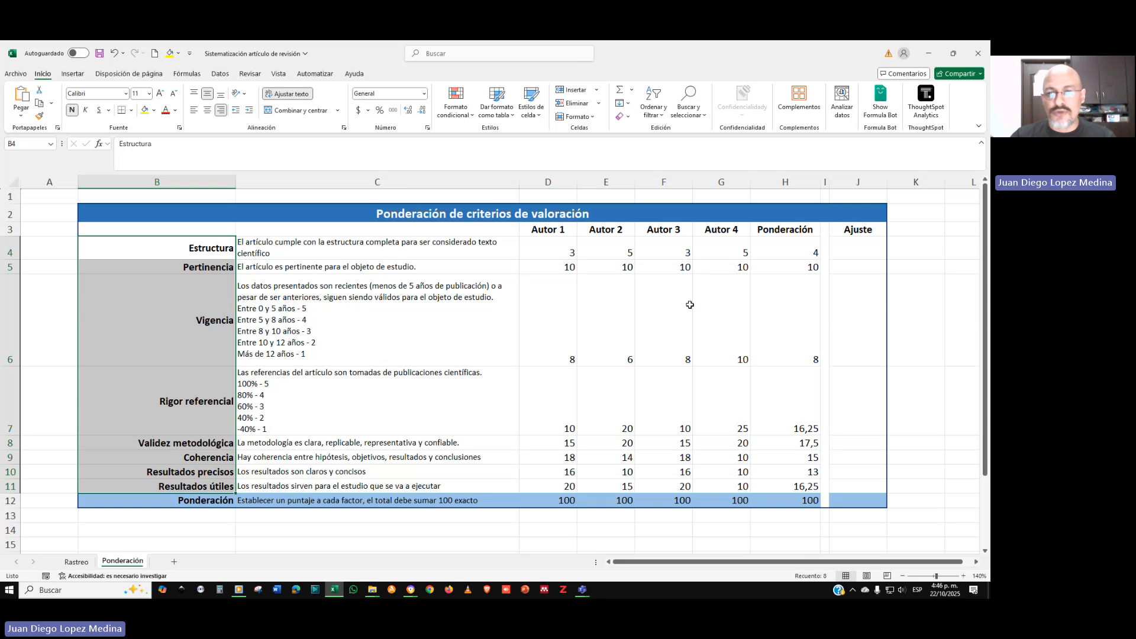
pyautogui.moveTo(790, 245); pyautogui.dragTo(787, 487)
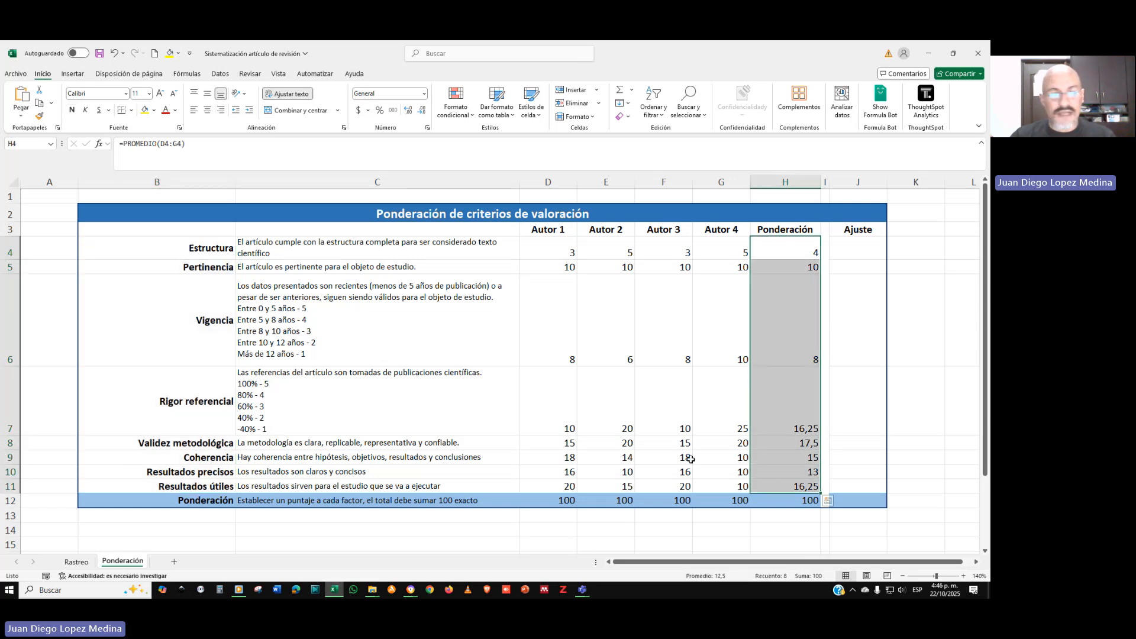
pyautogui.click(77, 563)
pyautogui.moveTo(687, 355); pyautogui.dragTo(781, 355)
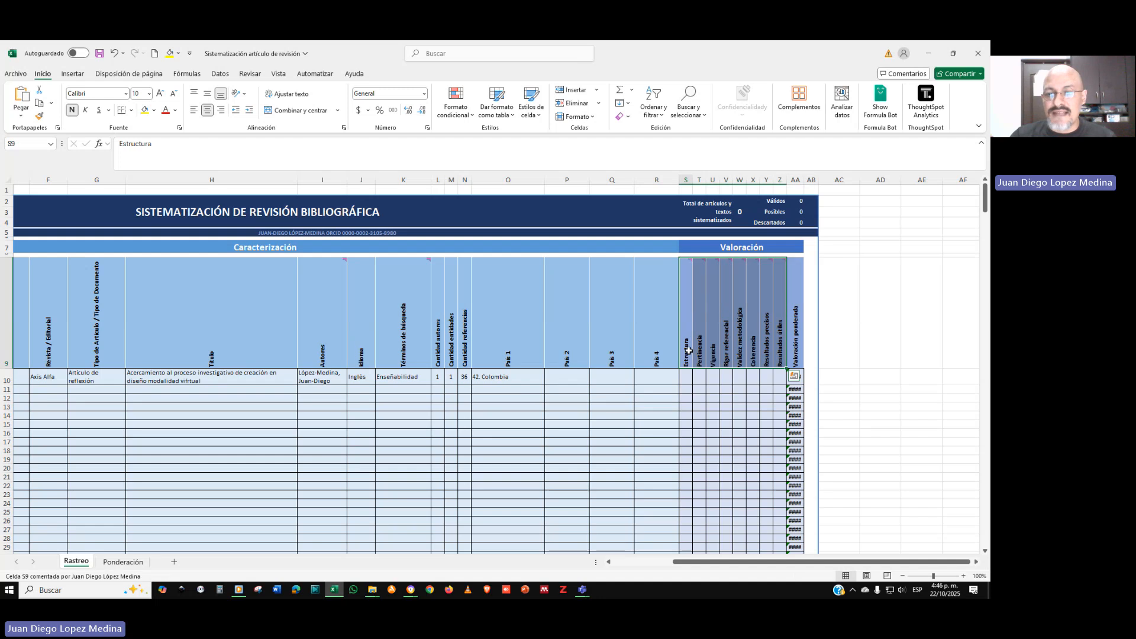
pyautogui.click(688, 351)
pyautogui.moveTo(786, 348)
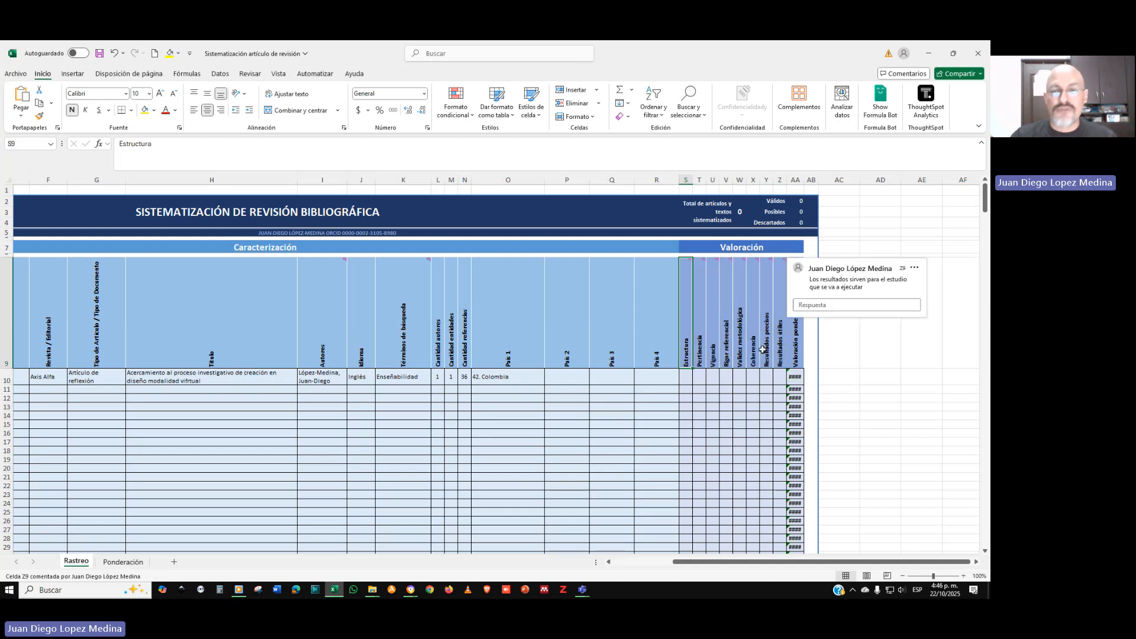
# Rate the Estructura criterion of record 1 as 5 and check the Valoración ponderada column
pyautogui.click(688, 380)
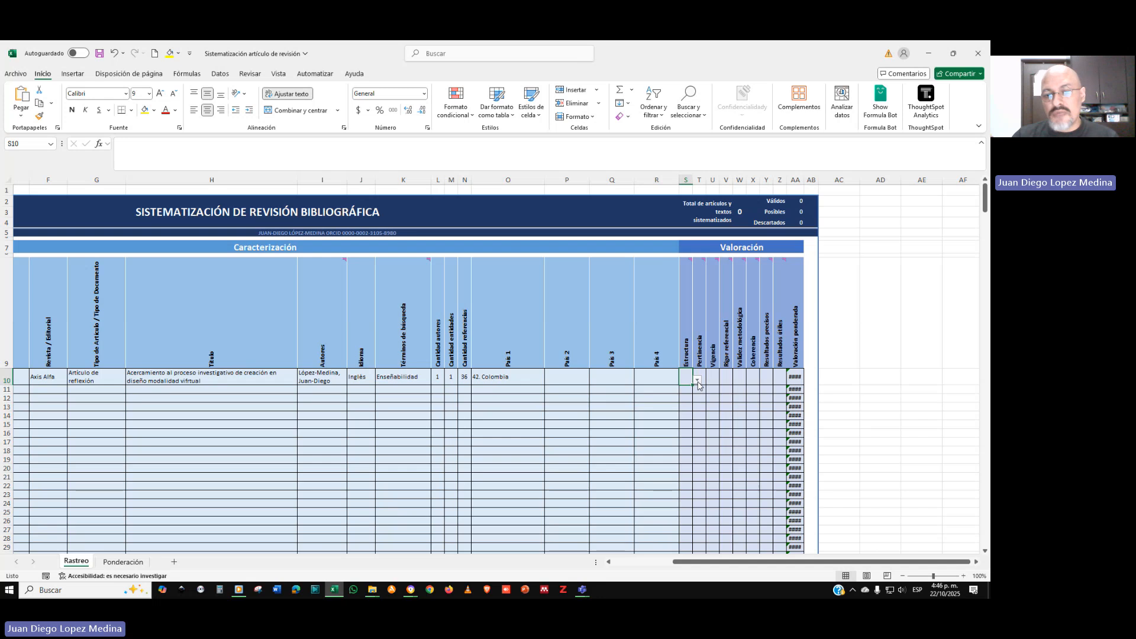
pyautogui.click(698, 383)
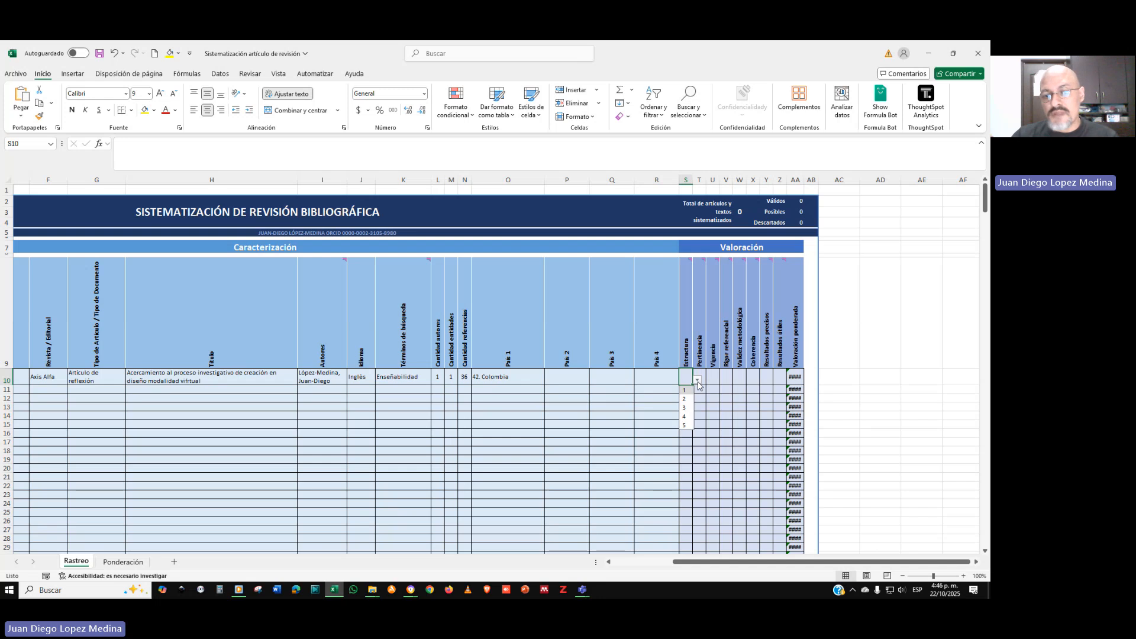
pyautogui.click(687, 425)
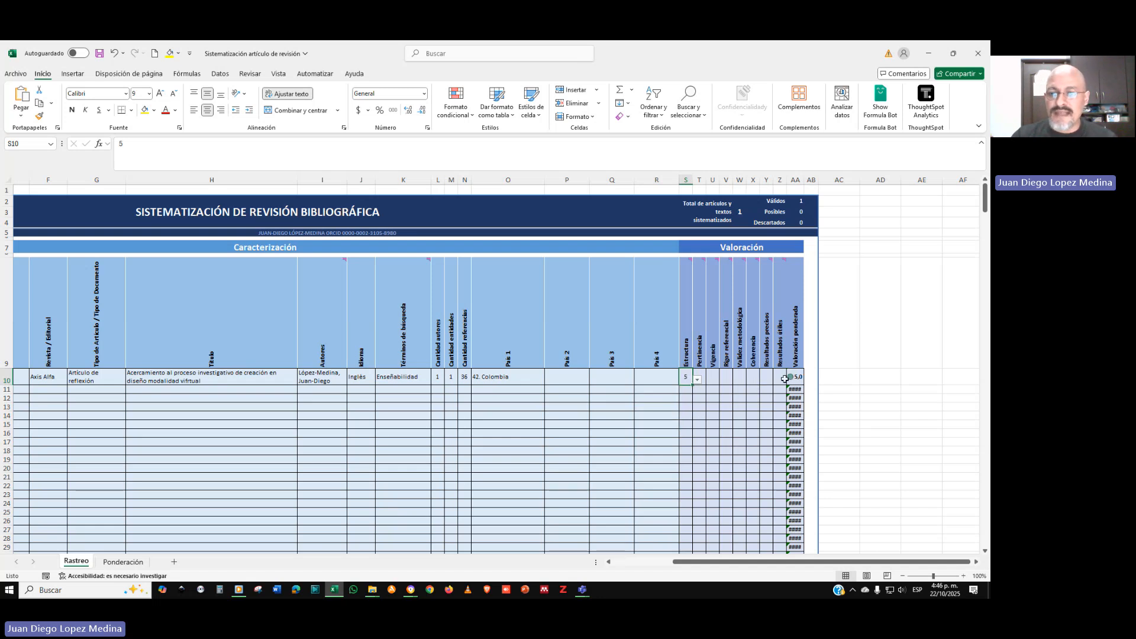
pyautogui.click(798, 361)
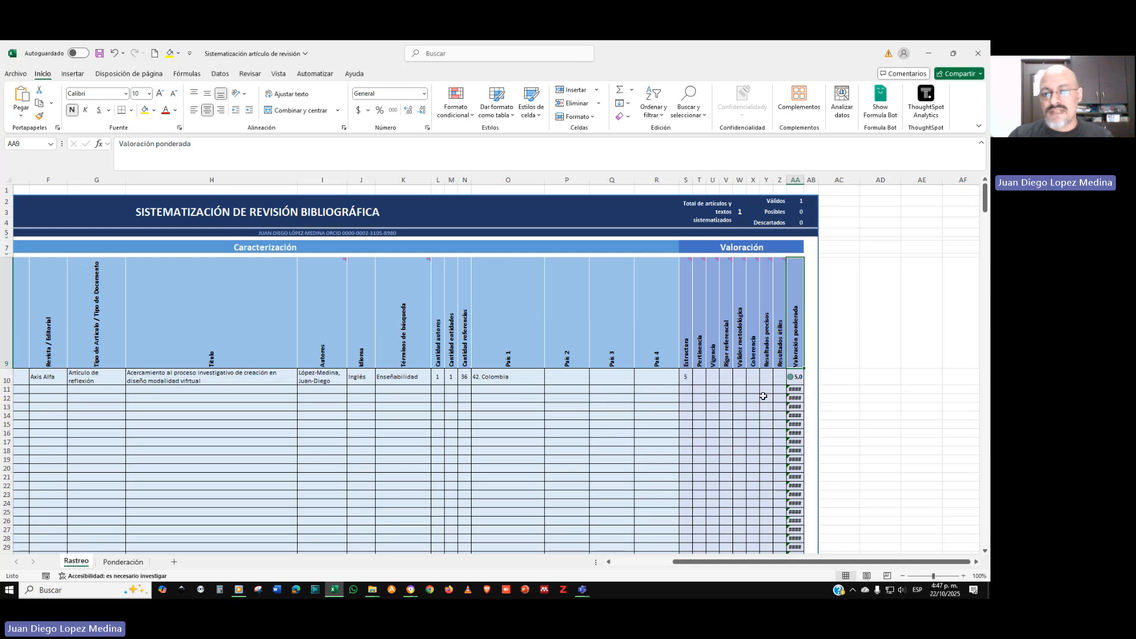
# Rate record 1 with 3 for Pertinencia and 5 for Vigencia
pyautogui.click(702, 377)
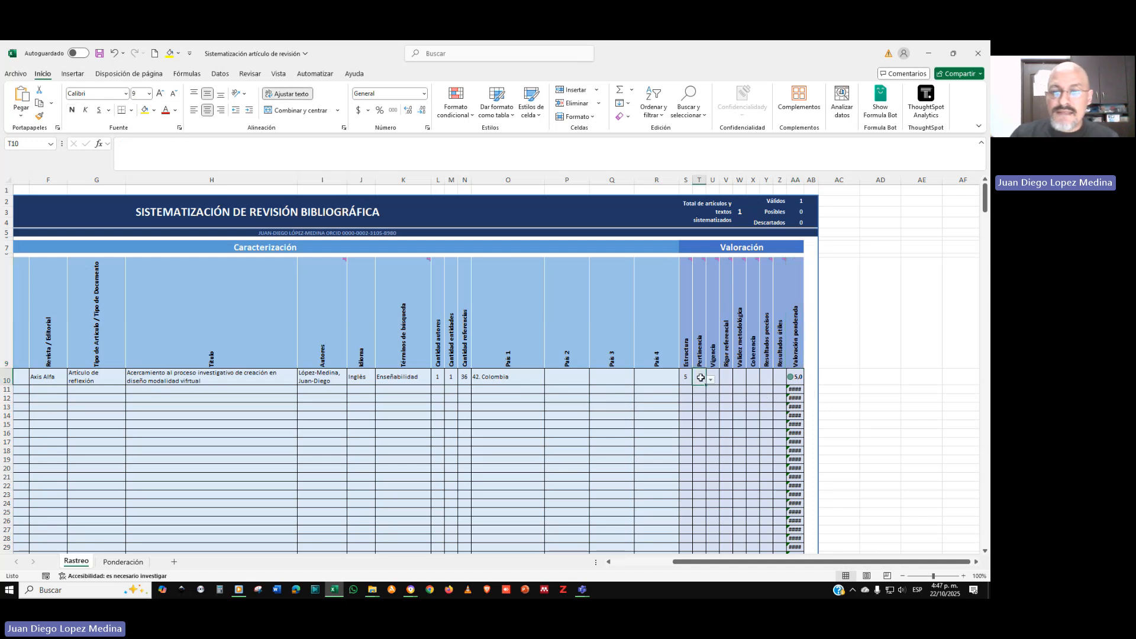
pyautogui.click(711, 381)
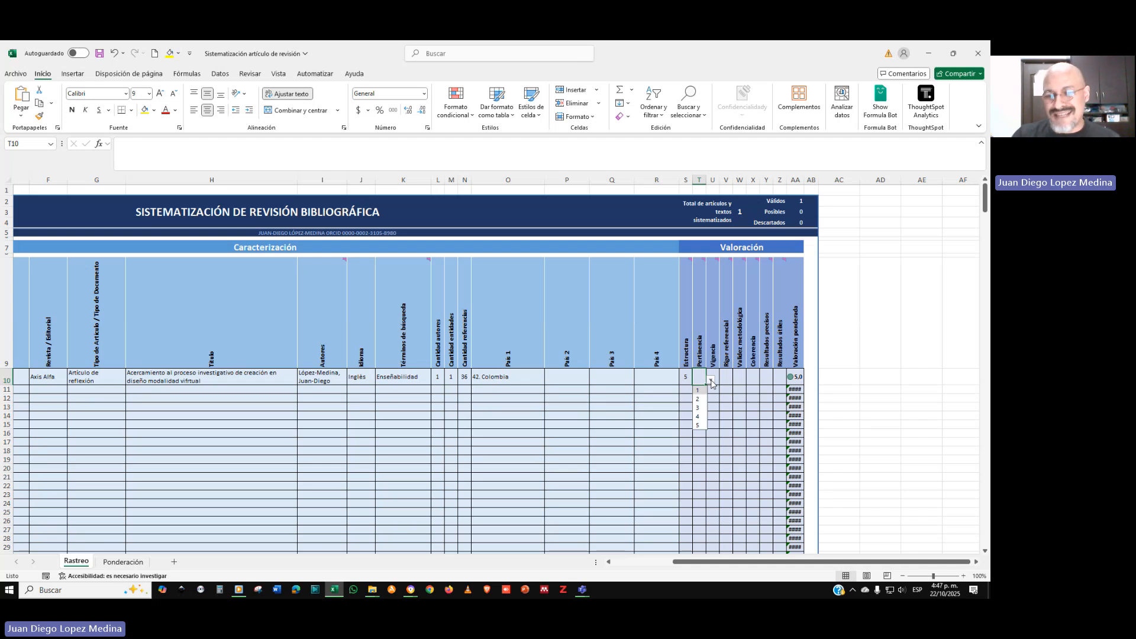
pyautogui.click(698, 409)
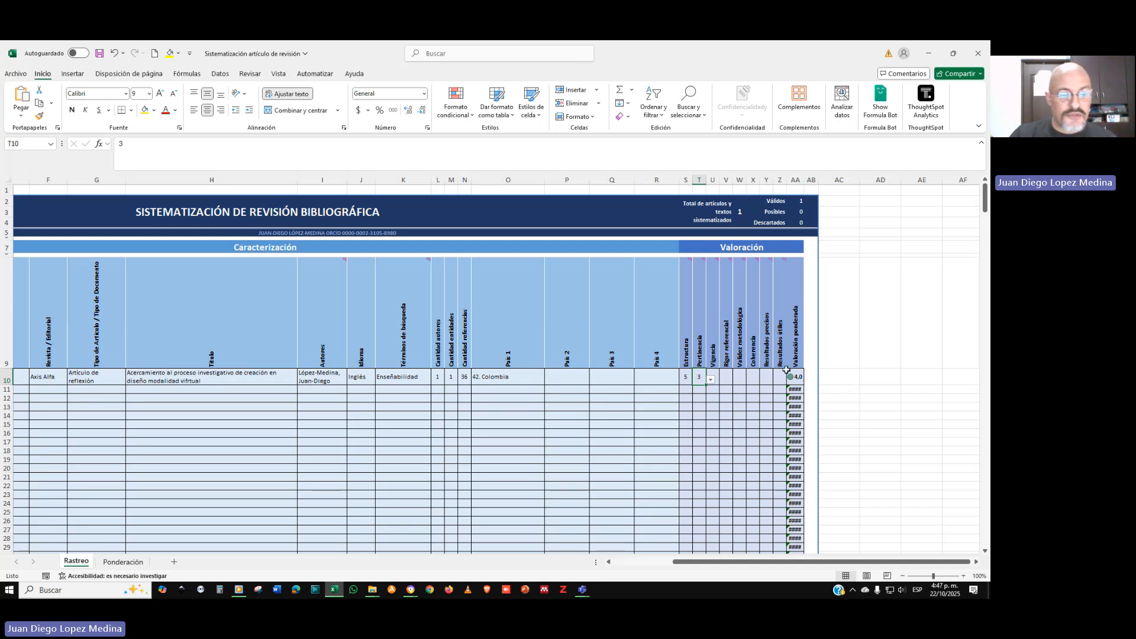
pyautogui.click(713, 375)
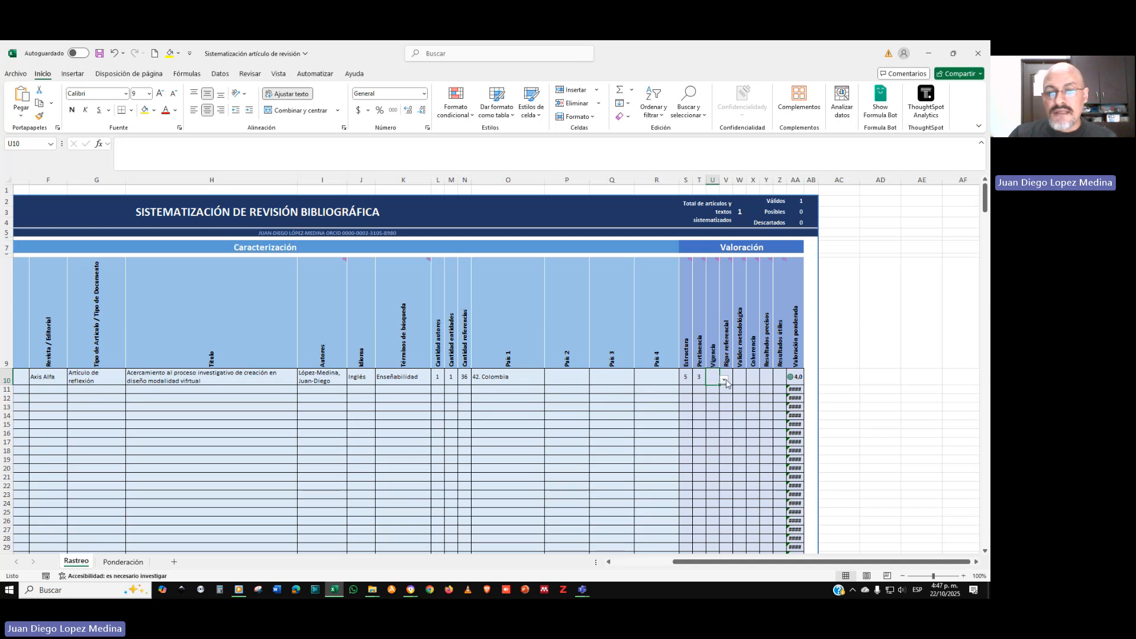
pyautogui.click(725, 380)
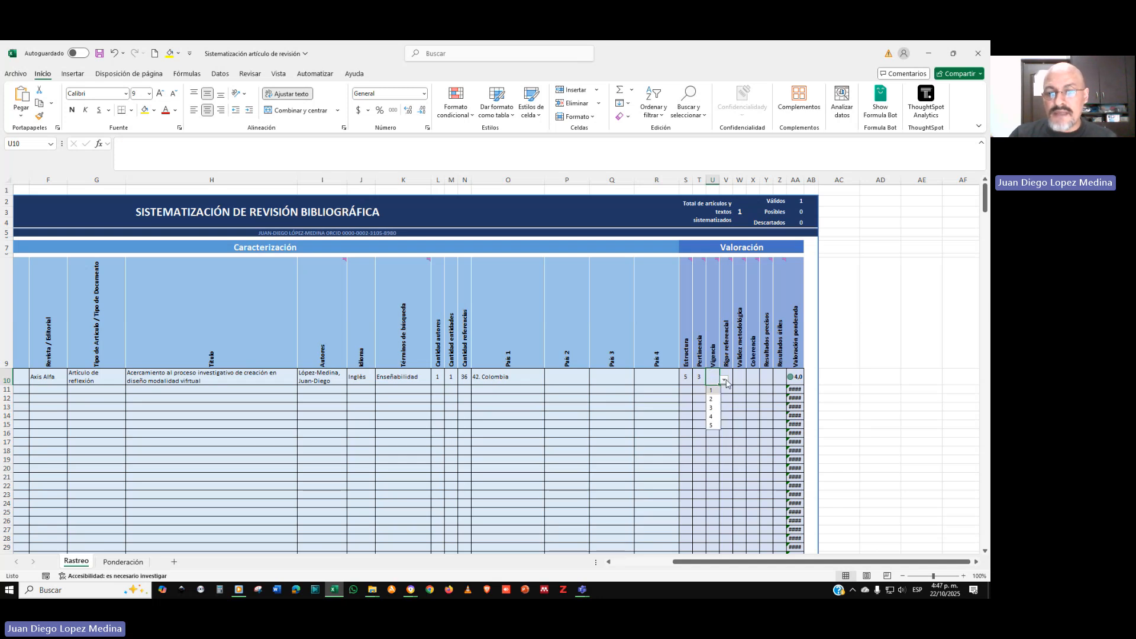
pyautogui.click(711, 425)
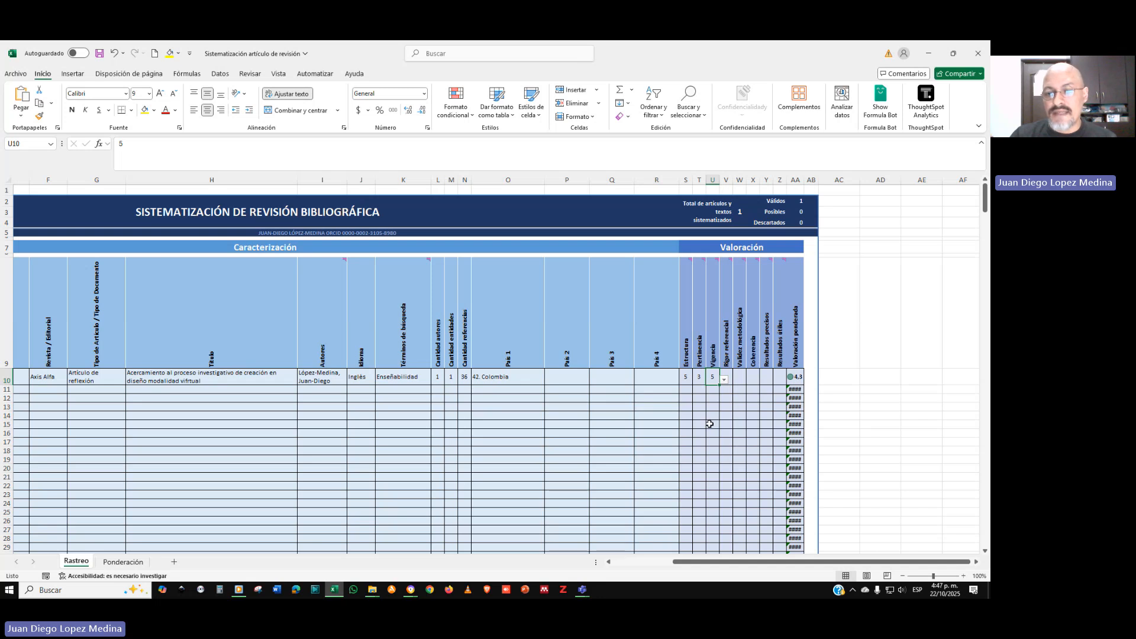
# Rate record 1 with 3 for Rigor referencial and 4 for Validez metodológica
pyautogui.click(729, 378)
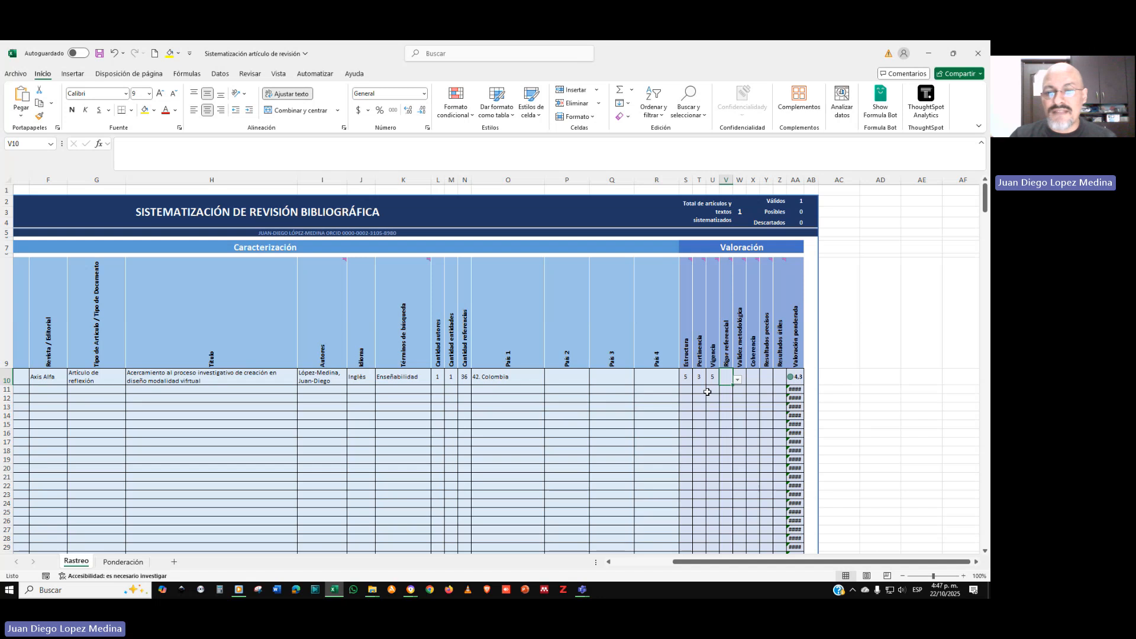
pyautogui.click(737, 379)
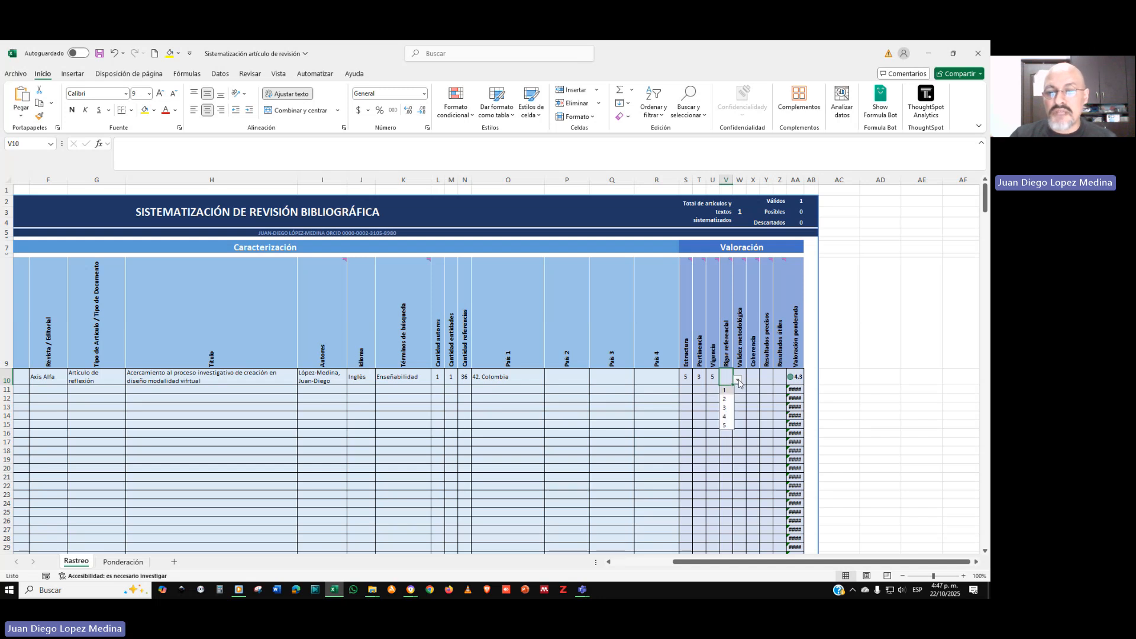
pyautogui.click(725, 409)
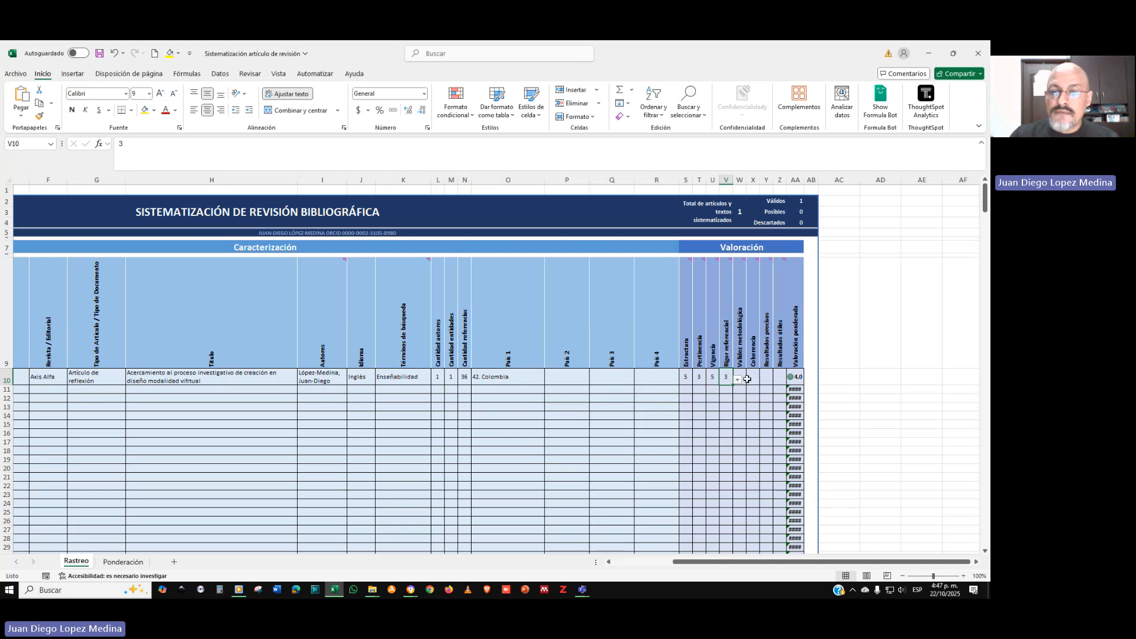
pyautogui.click(745, 379)
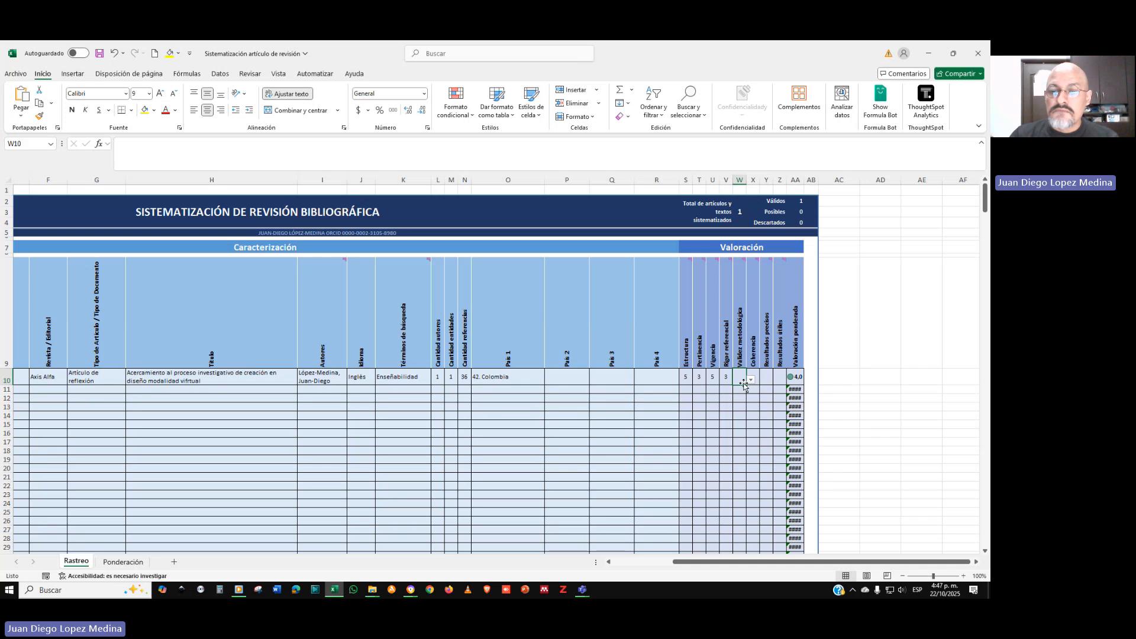
pyautogui.click(749, 380)
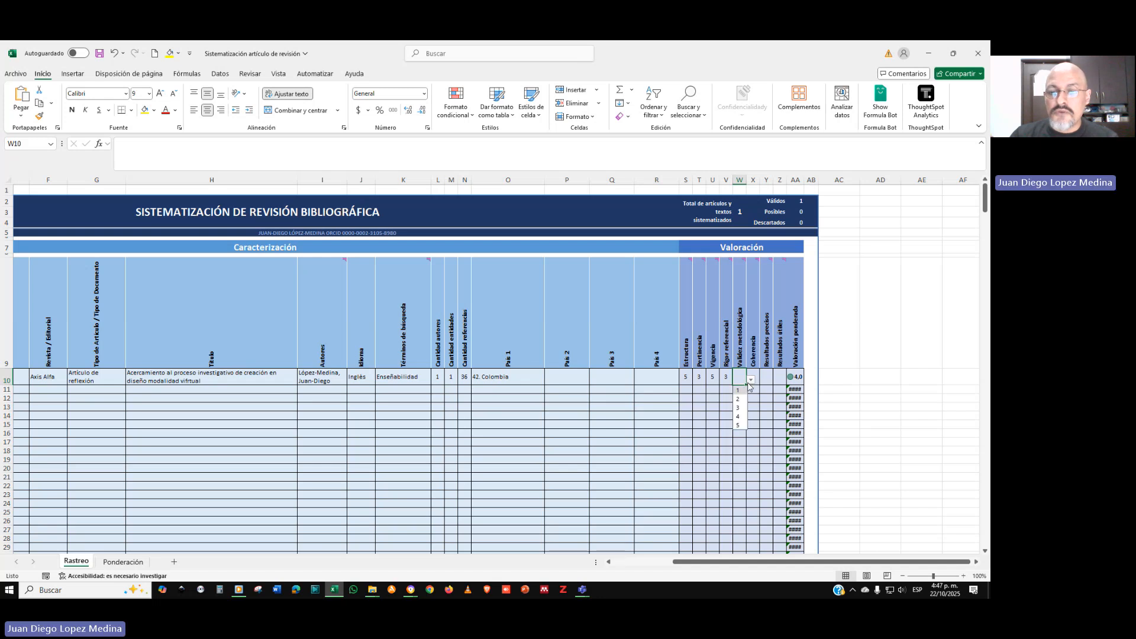
pyautogui.click(738, 416)
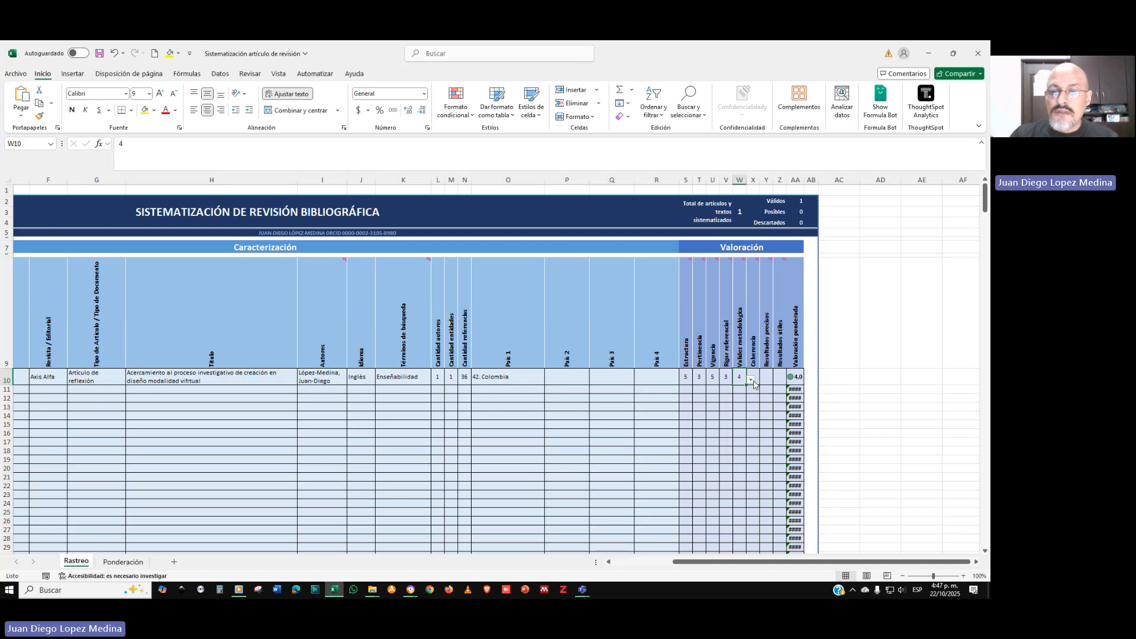
# Rate record 1 with 4 for Coherencia and 5 for Resultados precisos
pyautogui.click(755, 374)
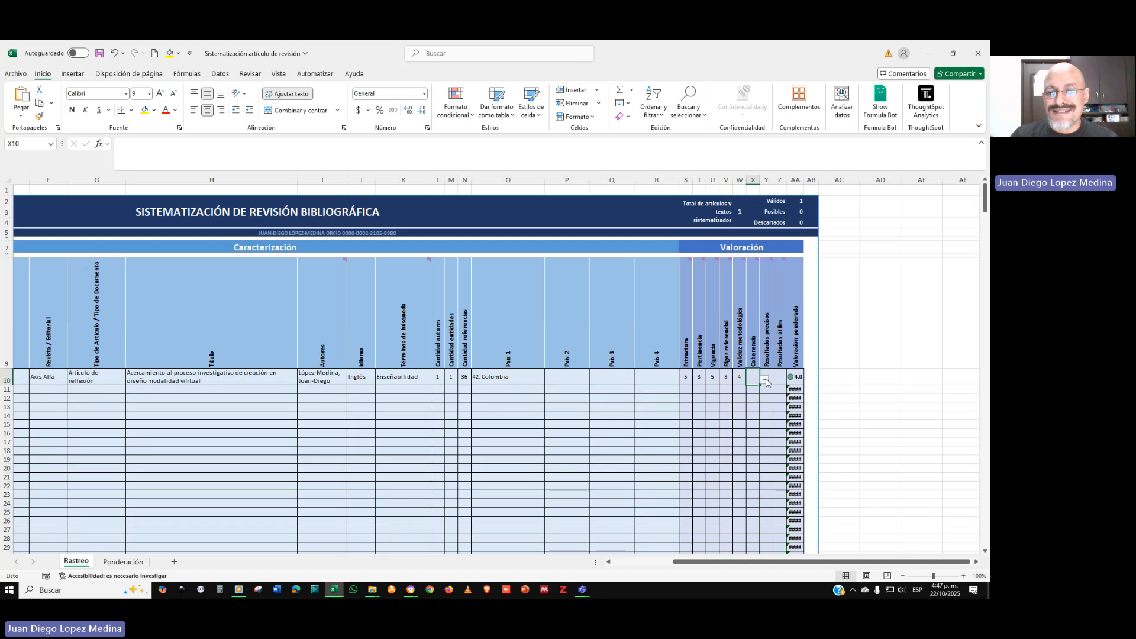
pyautogui.click(767, 379)
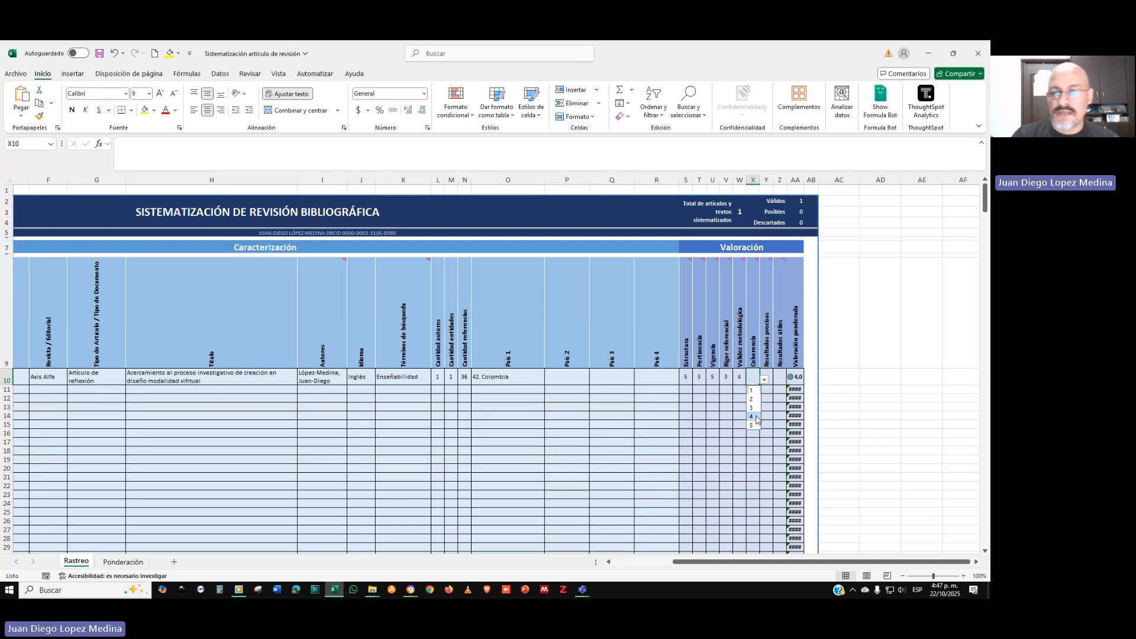
pyautogui.click(756, 417)
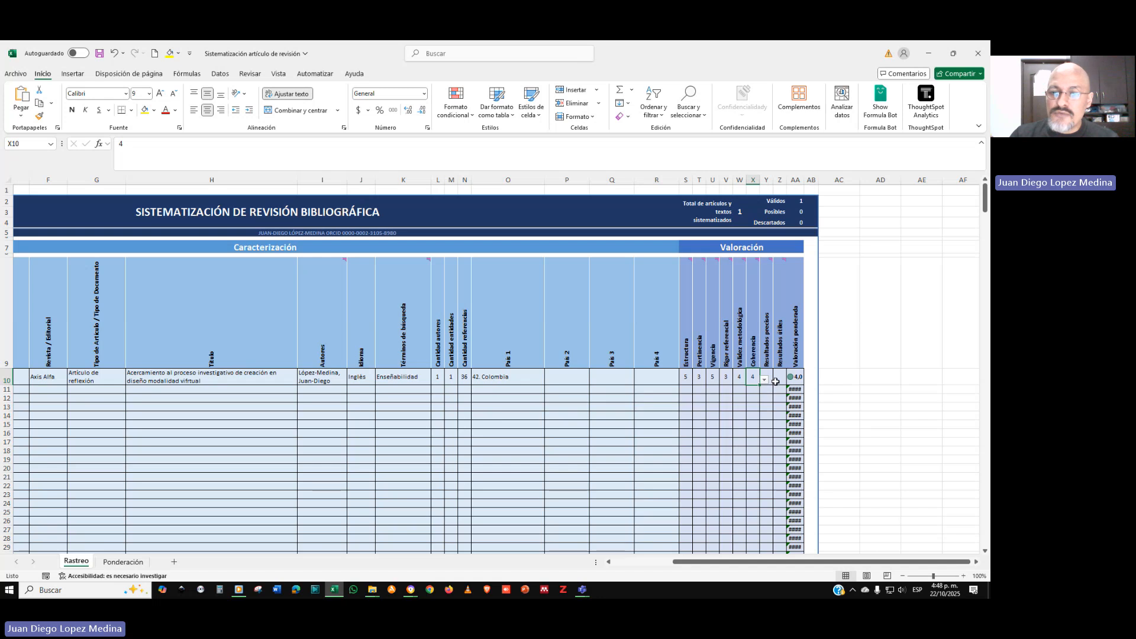
pyautogui.click(772, 376)
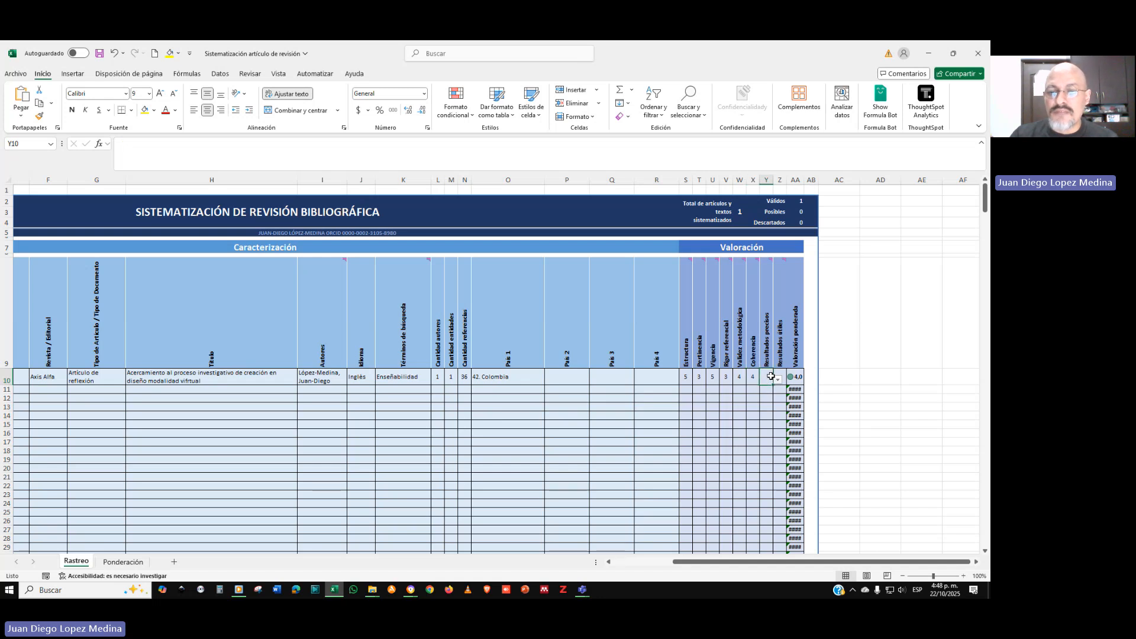
pyautogui.click(778, 379)
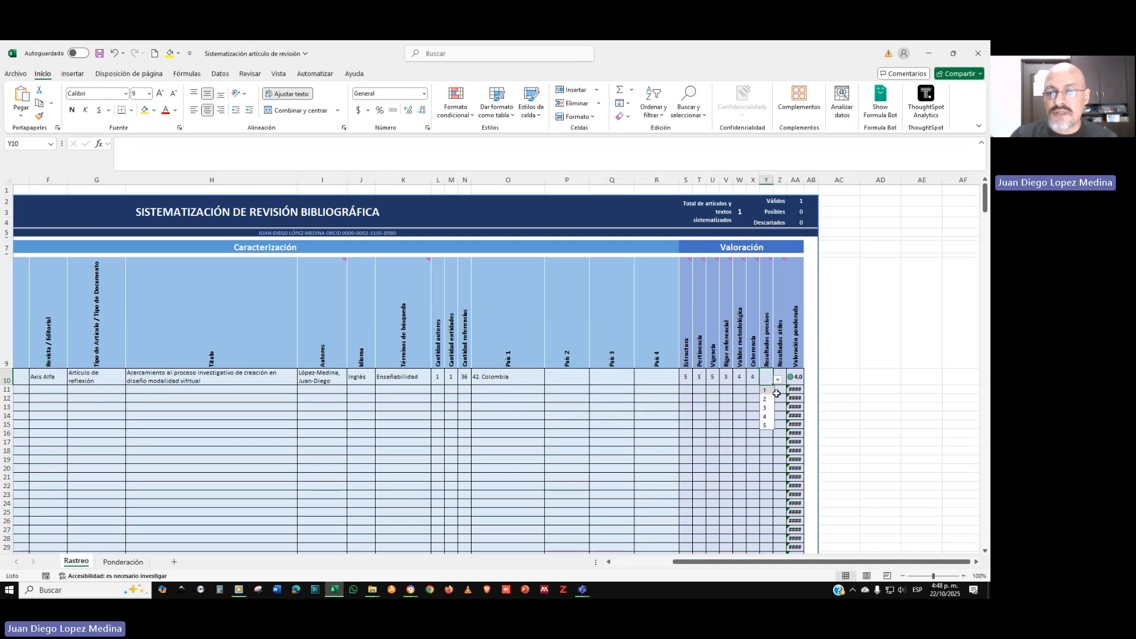
pyautogui.click(765, 427)
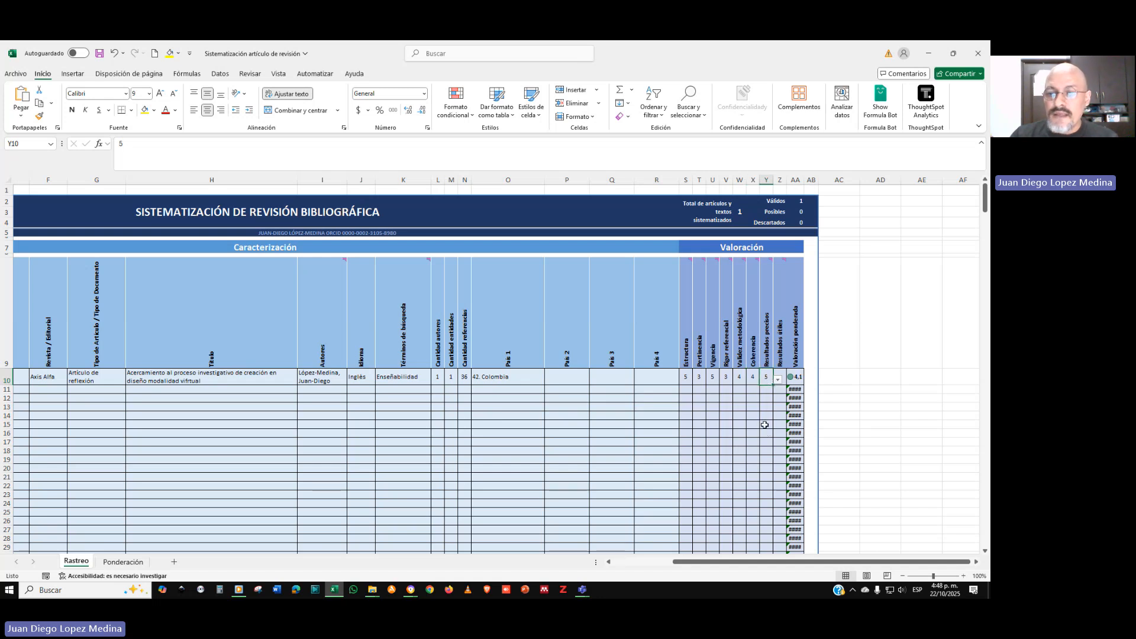
# Rate the Resultados útiles criterion of record 1 as 3 and review its completed Valoración ratings
pyautogui.click(781, 376)
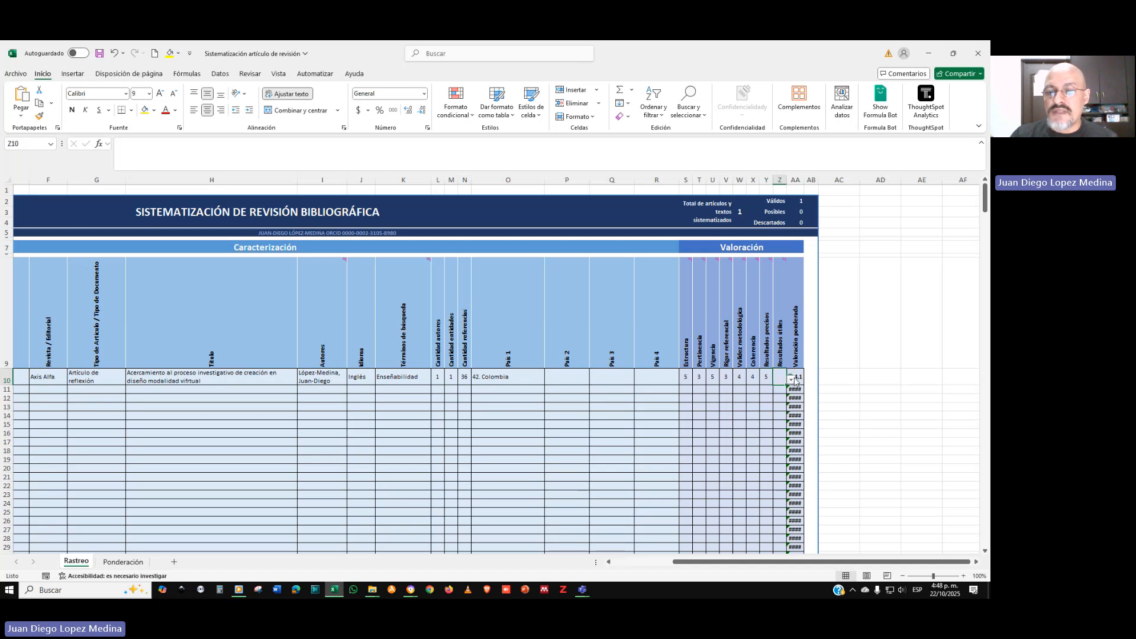
pyautogui.click(792, 380)
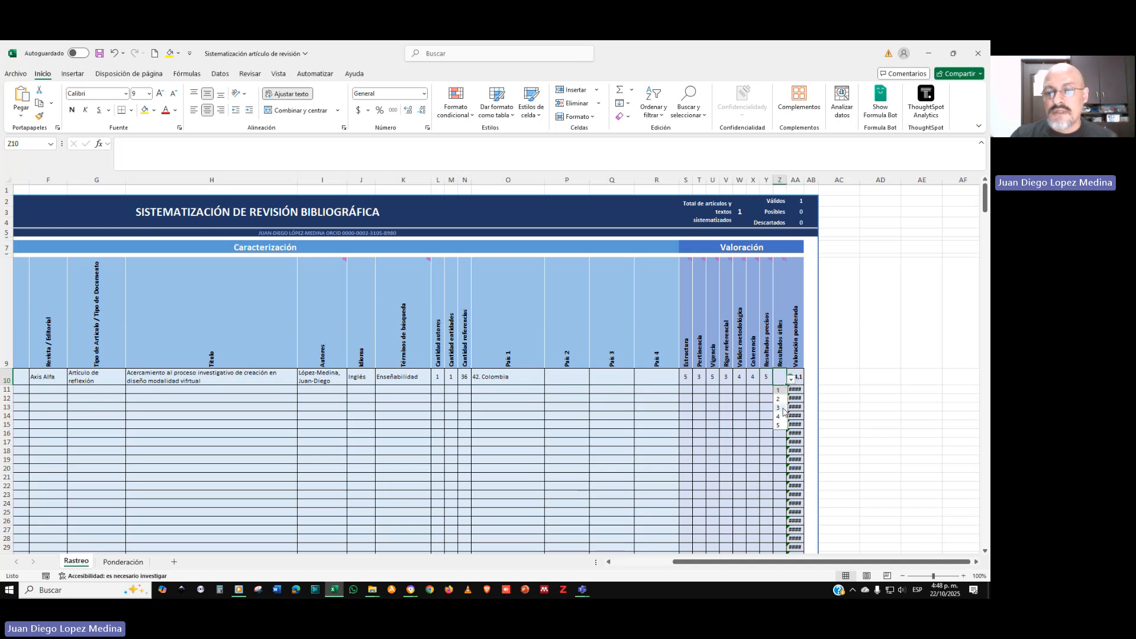
pyautogui.click(782, 408)
pyautogui.click(815, 379)
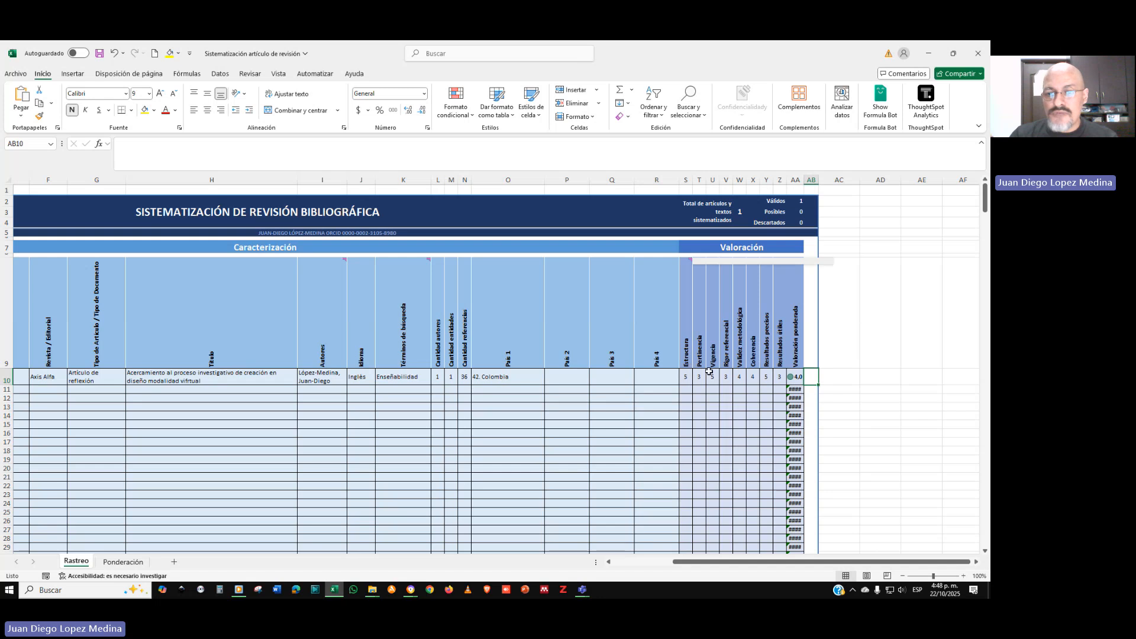
pyautogui.moveTo(726, 350)
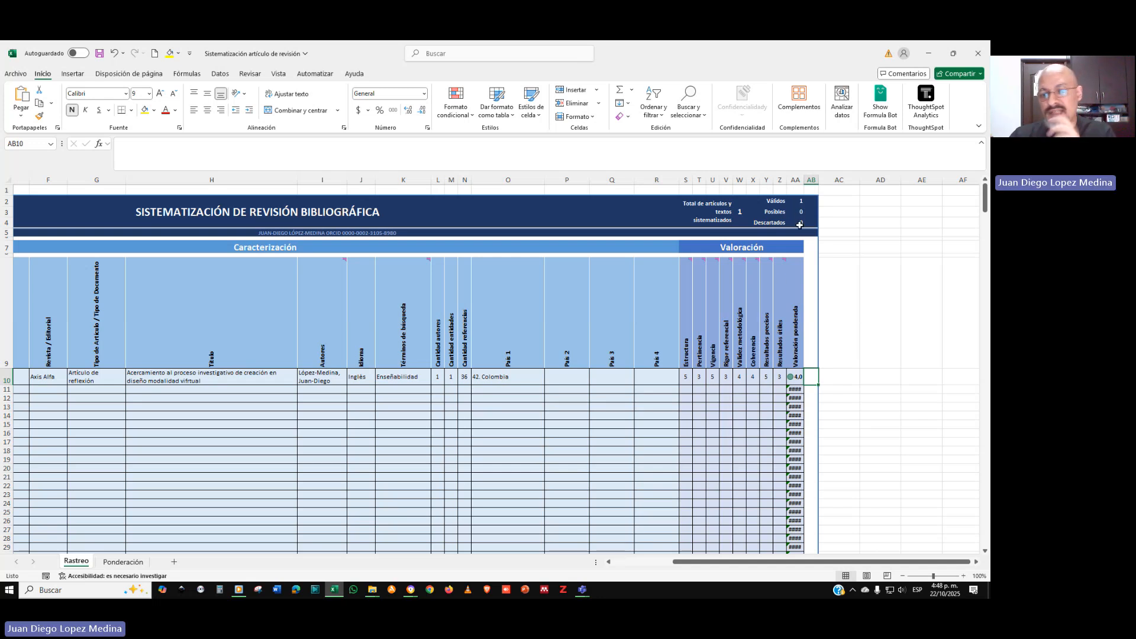
# Start record 2 with 22/10/2025 as the Fecha búsqueda and 02/02/1998 as the Fecha publicación
pyautogui.click(630, 563)
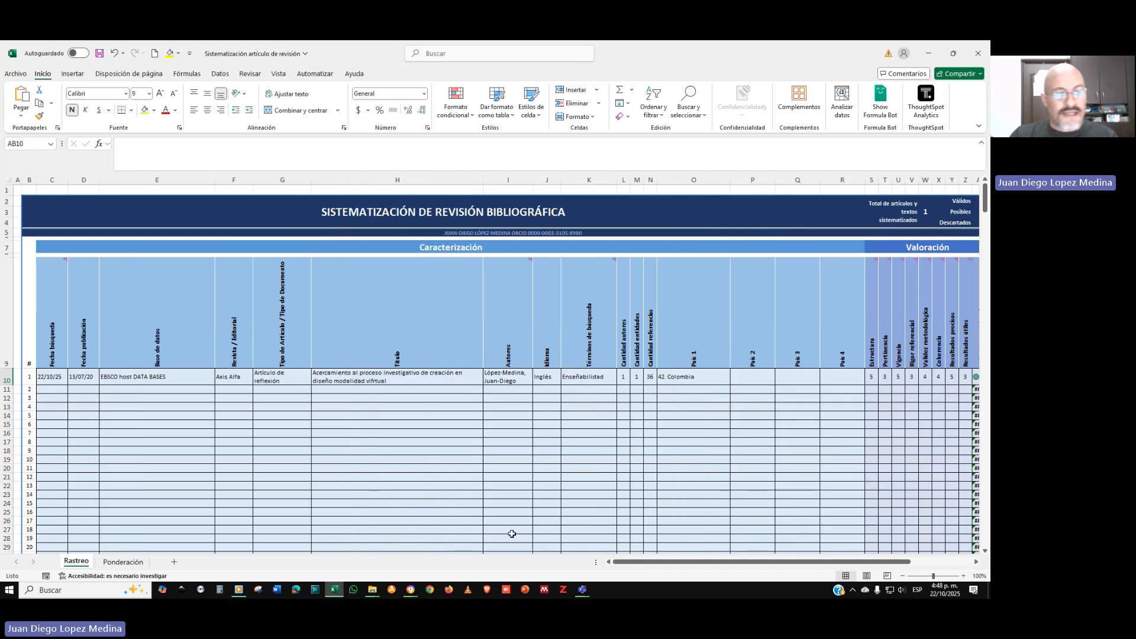
pyautogui.click(52, 389)
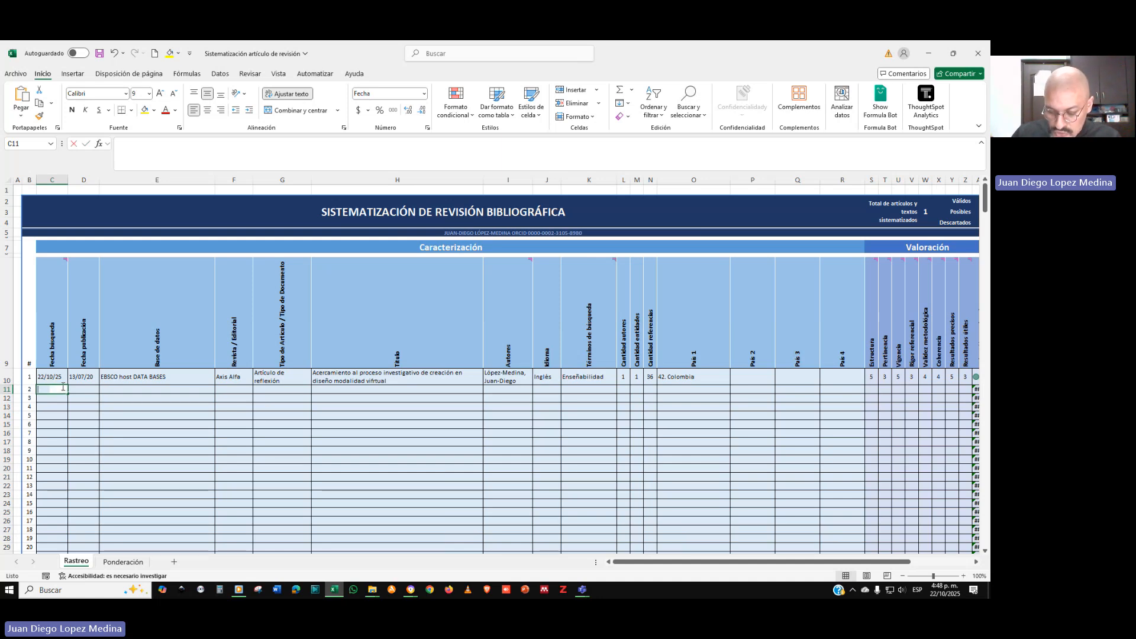
pyautogui.write('22')
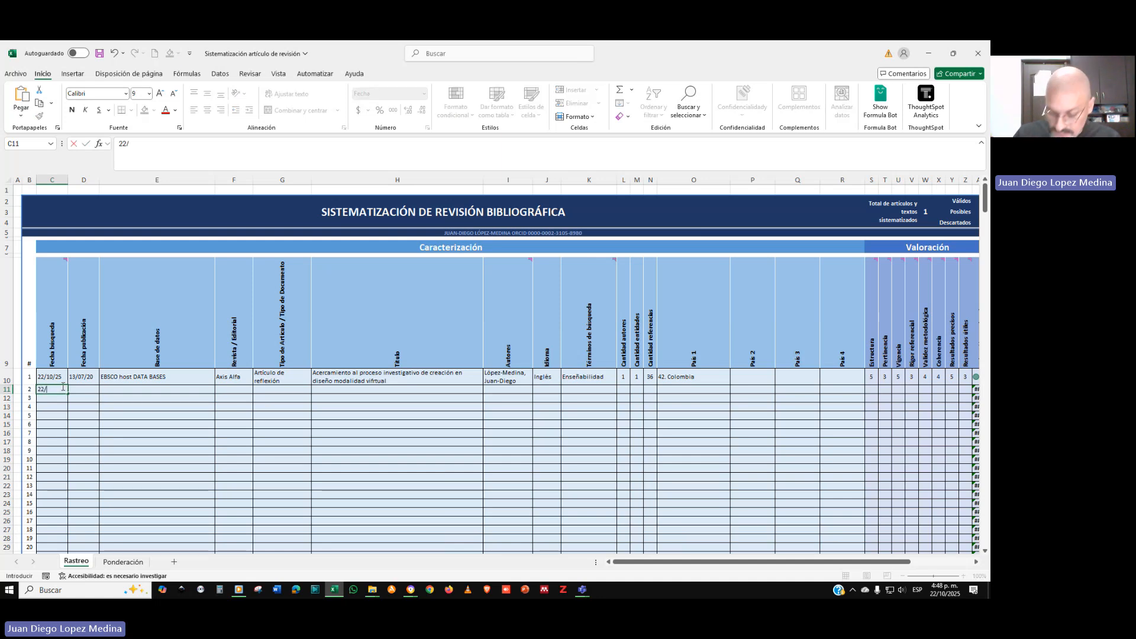
pyautogui.write('/10/')
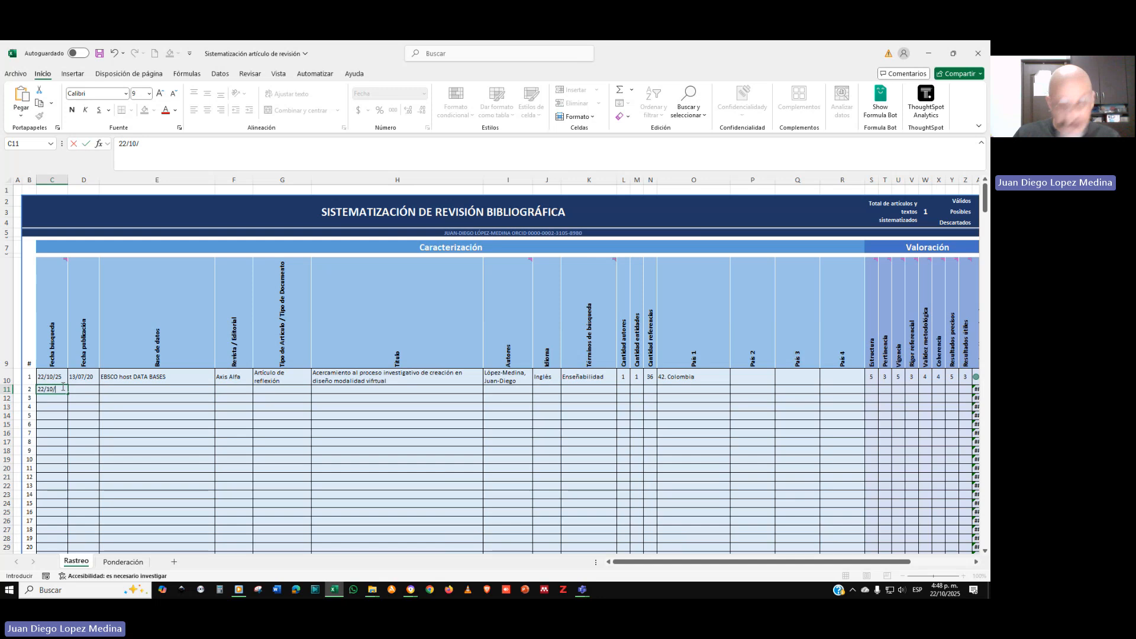
pyautogui.write('2025')
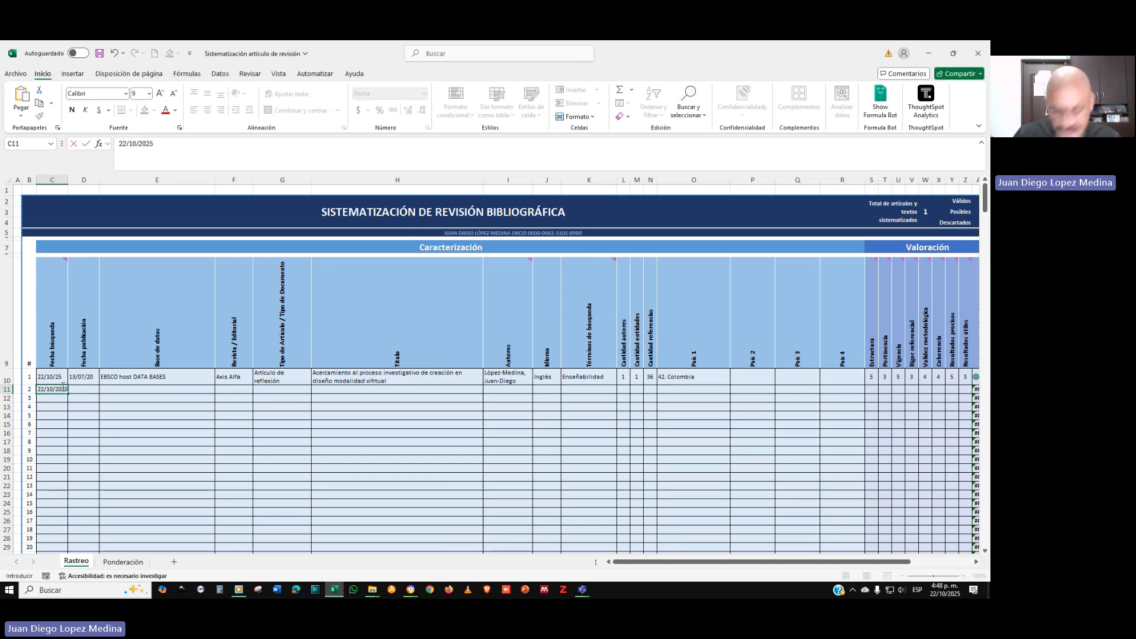
pyautogui.press('Tab')
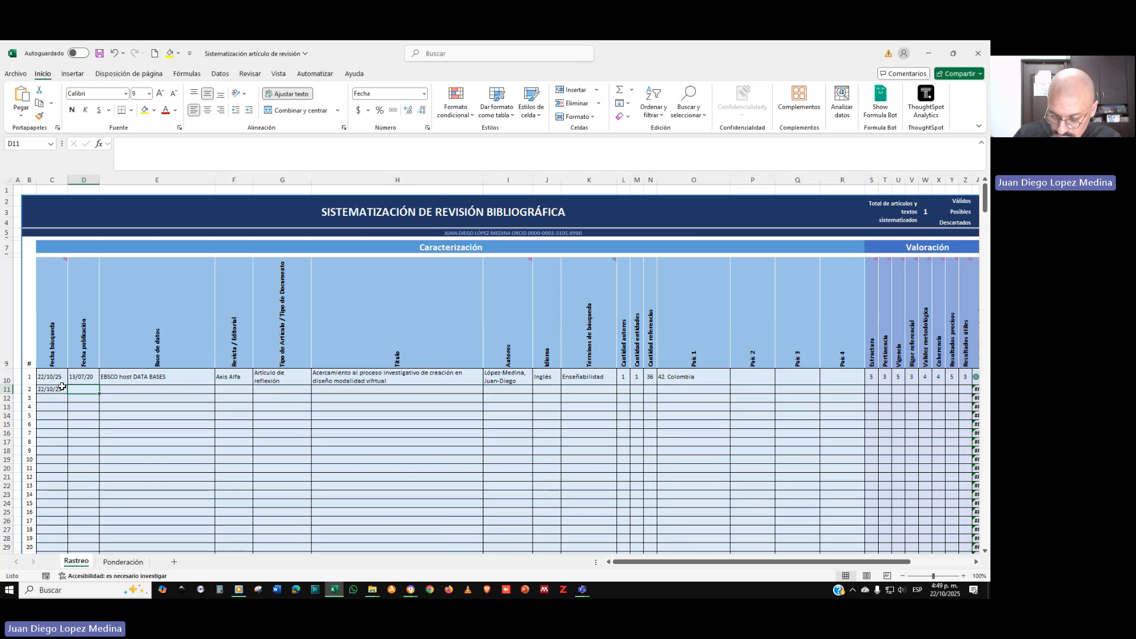
pyautogui.write('02/02/1')
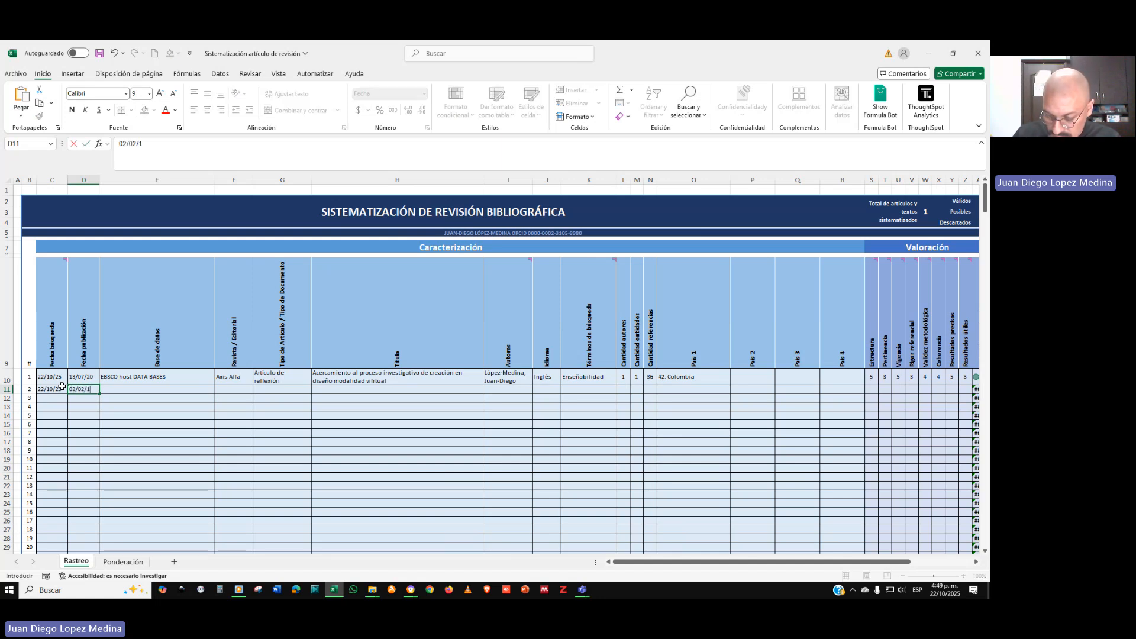
pyautogui.write('99')
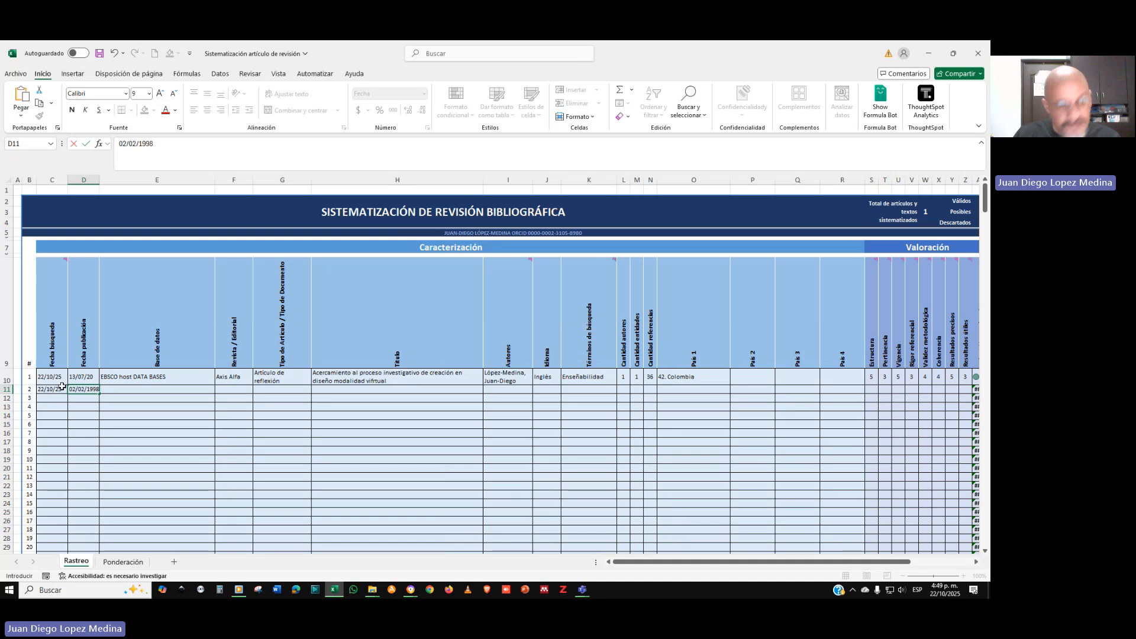
pyautogui.write('8')
pyautogui.press('Tab')
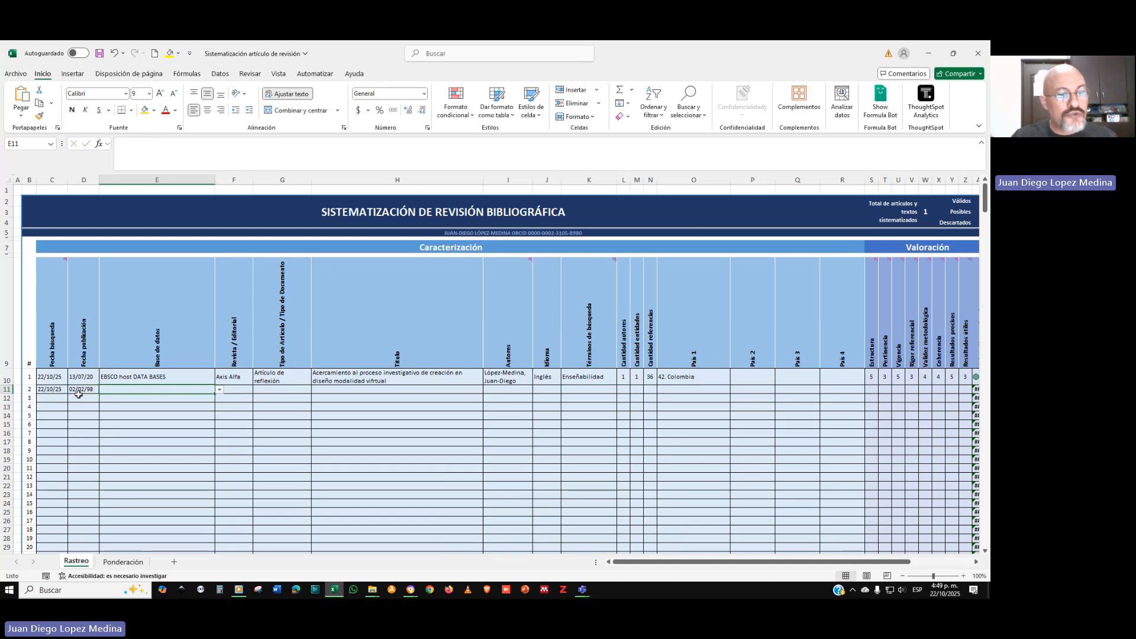
# Set the Base de datos of record 2 to Digitalia
pyautogui.click(219, 389)
pyautogui.scroll(-3, 210, 415)
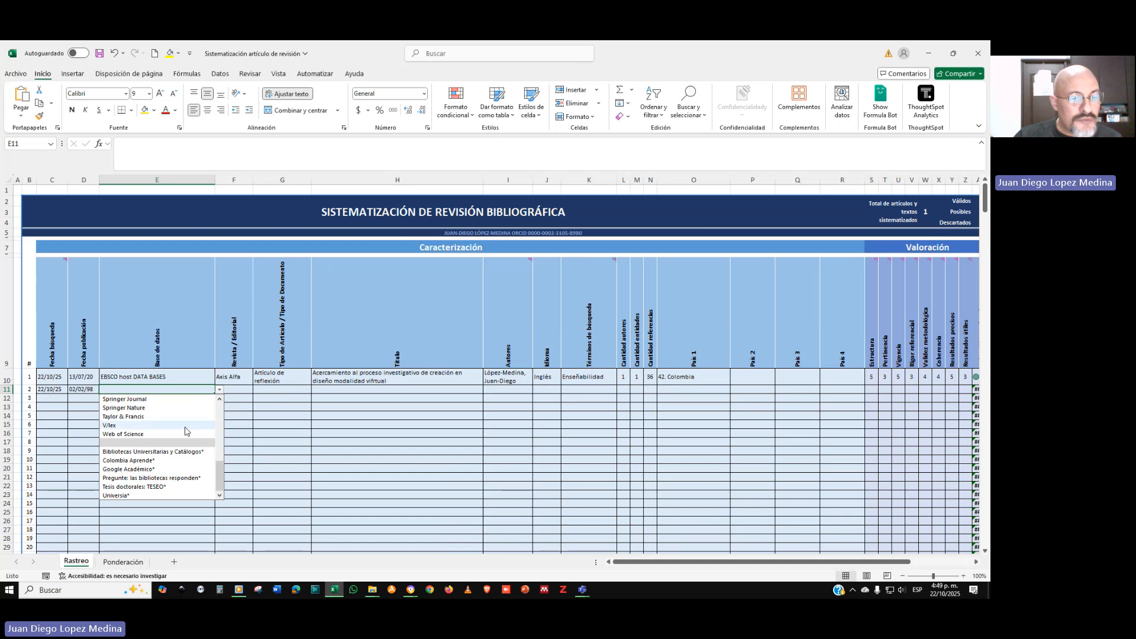
pyautogui.scroll(3, 182, 431)
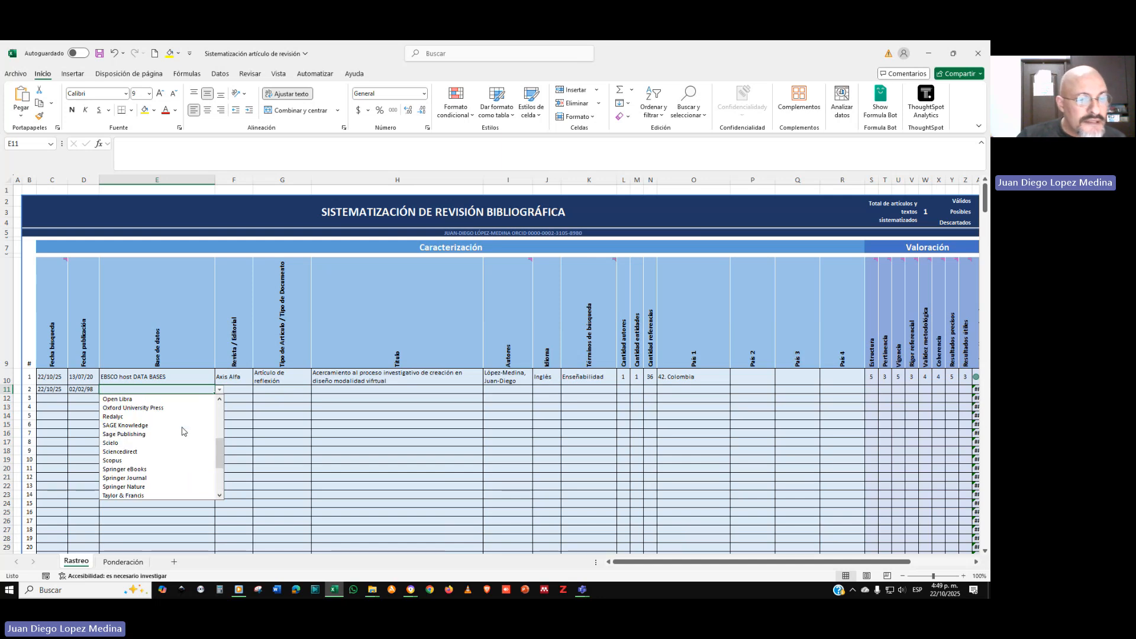
pyautogui.scroll(2, 182, 431)
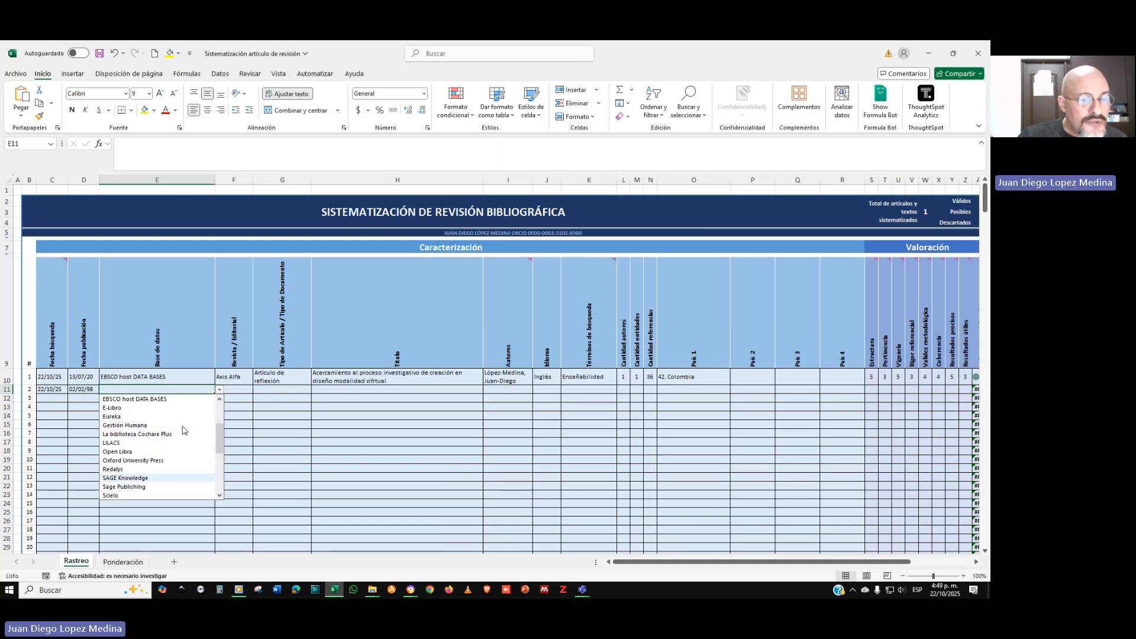
pyautogui.scroll(2, 182, 432)
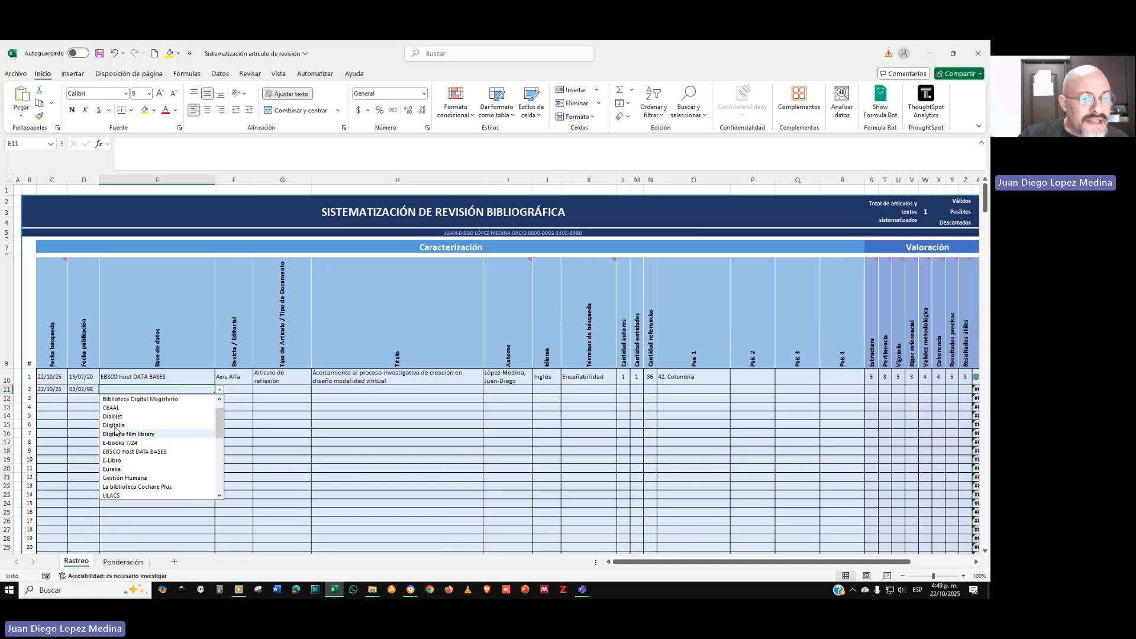
pyautogui.click(116, 425)
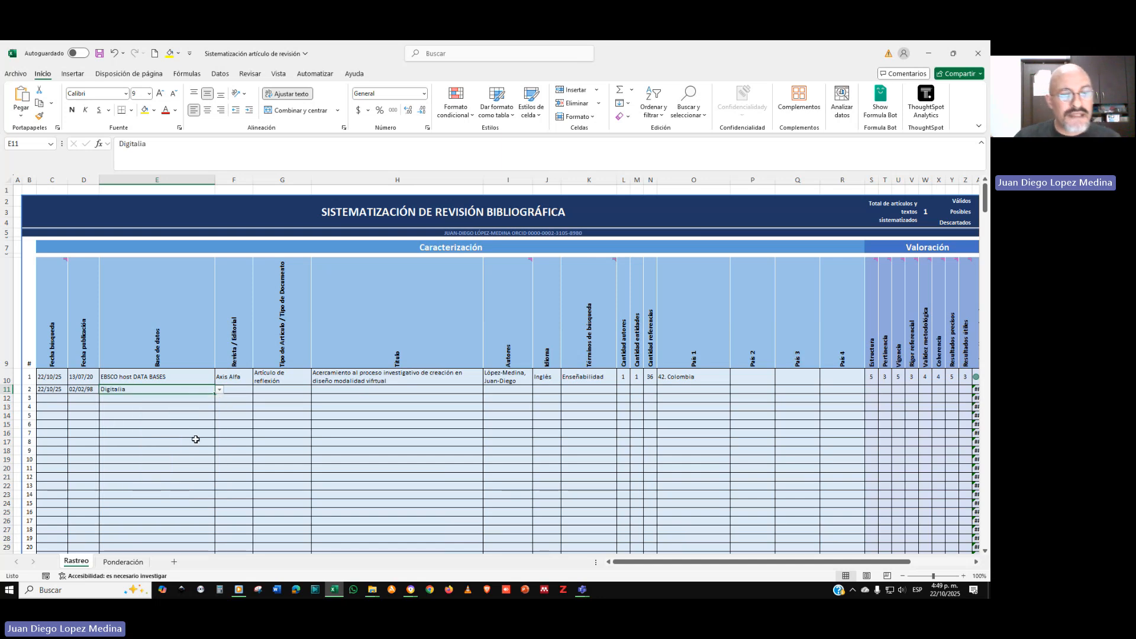
# Enter Falso as record 2's Revista / Editorial and set its document type to Artículo de investigación
pyautogui.click(236, 390)
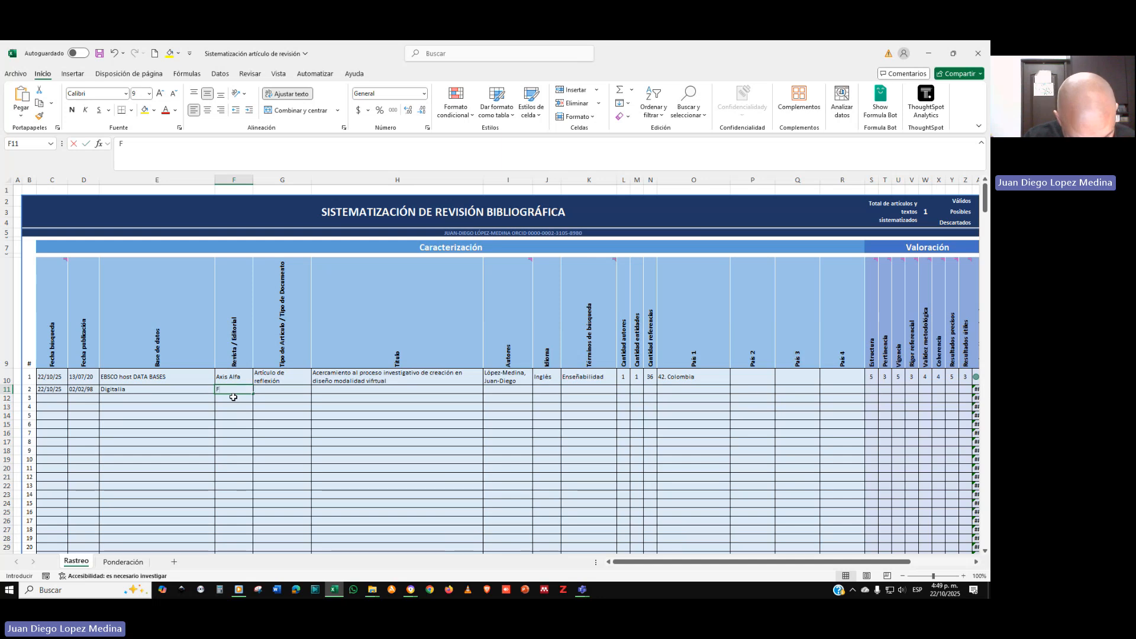
pyautogui.write('Falso')
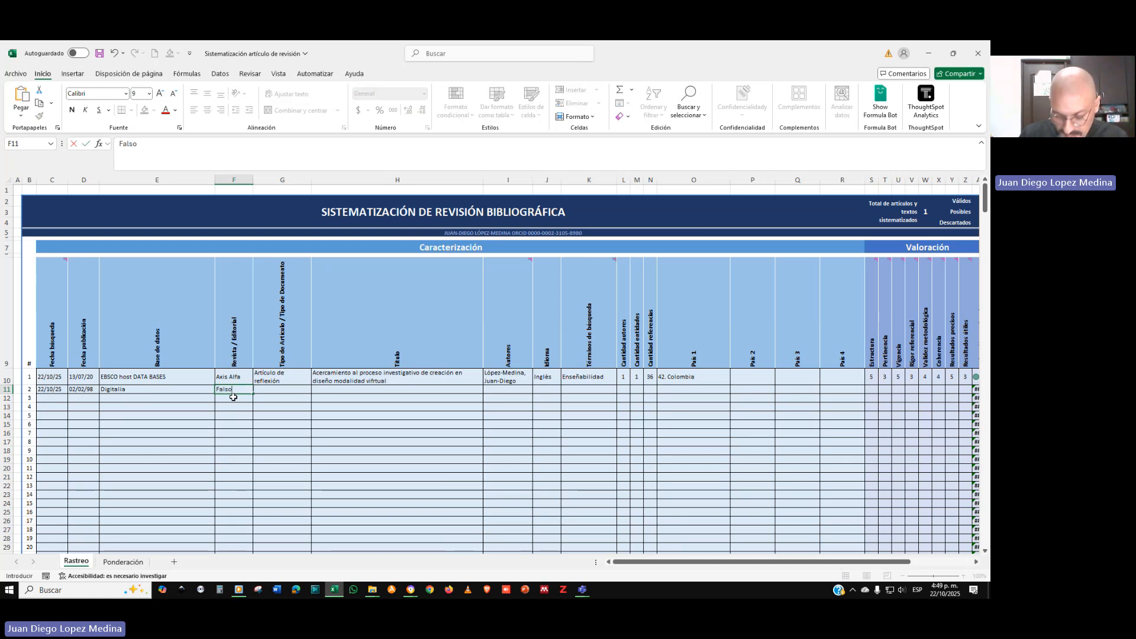
pyautogui.press('Tab')
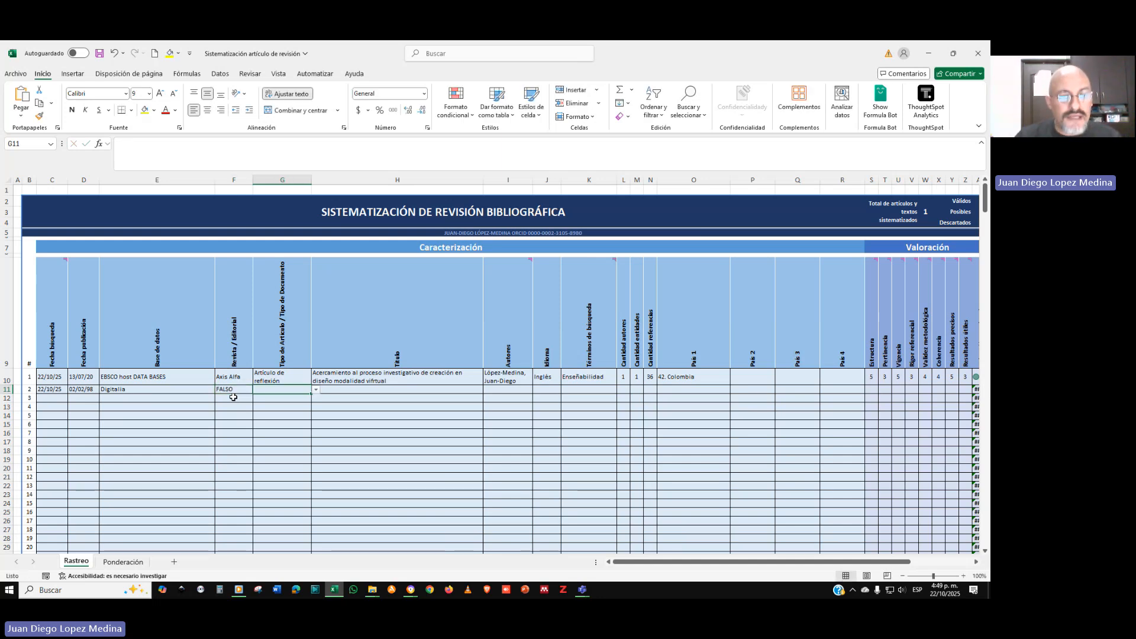
pyautogui.click(317, 391)
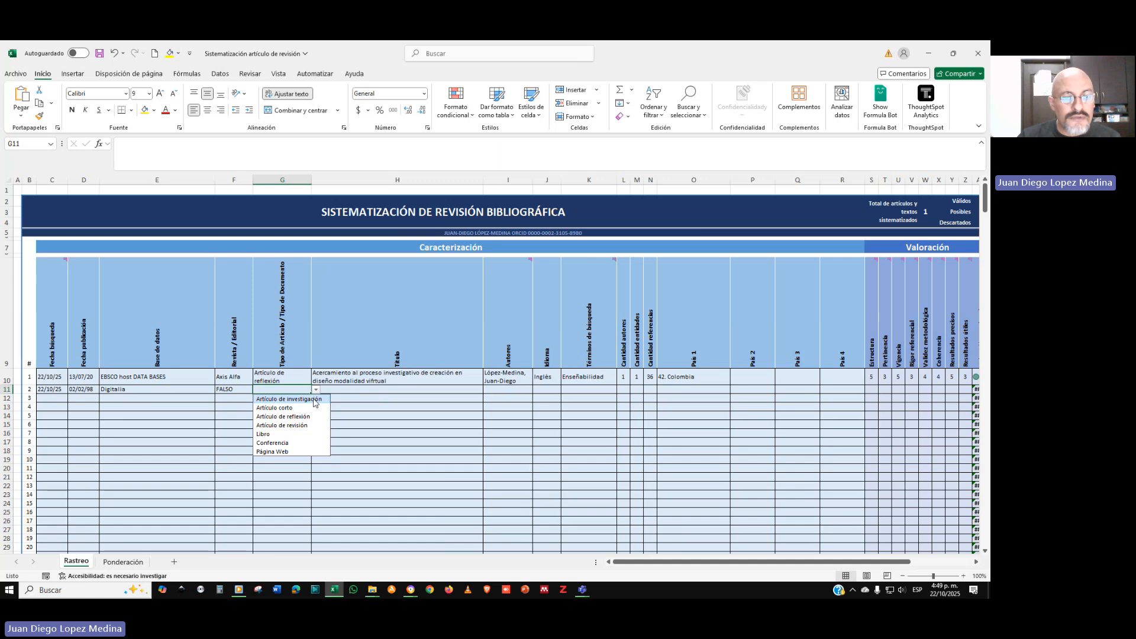
pyautogui.click(314, 401)
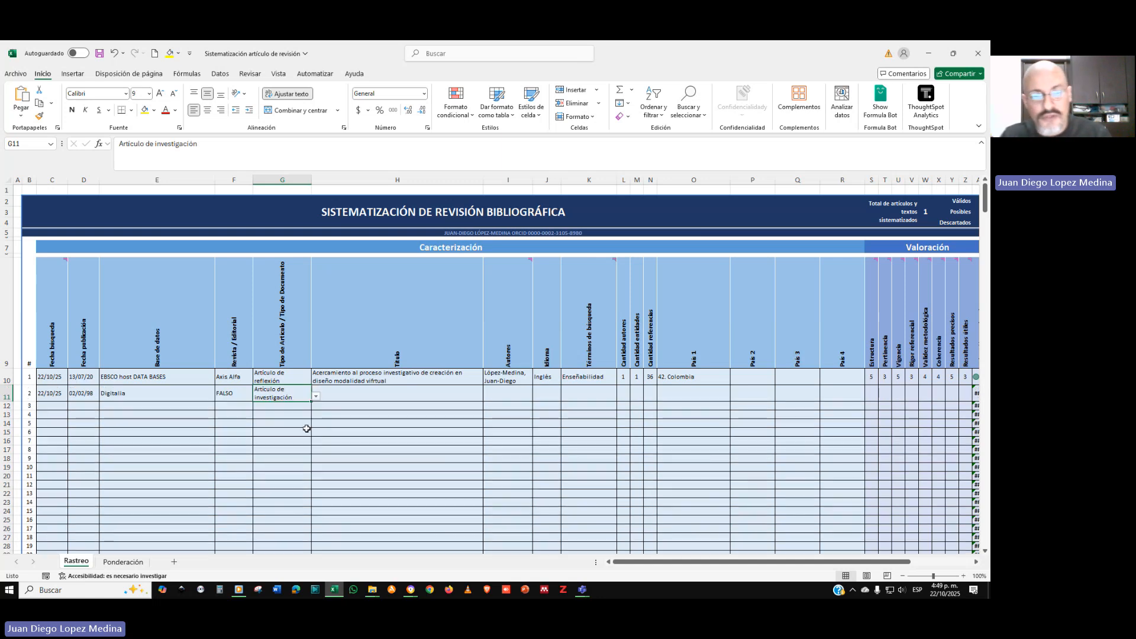
# Fill in record 2's Título with the placeholder "lkjgfo piuf ouydi" and its Autores with "A, B, C"
pyautogui.click(367, 394)
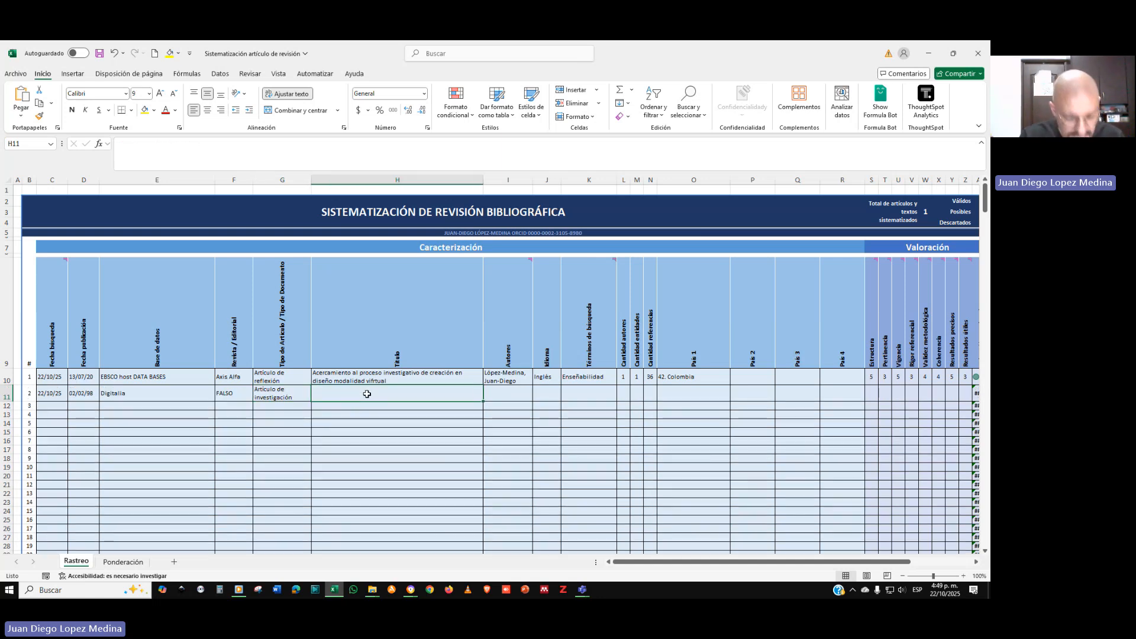
pyautogui.write('lkjgfo piuf ouydi')
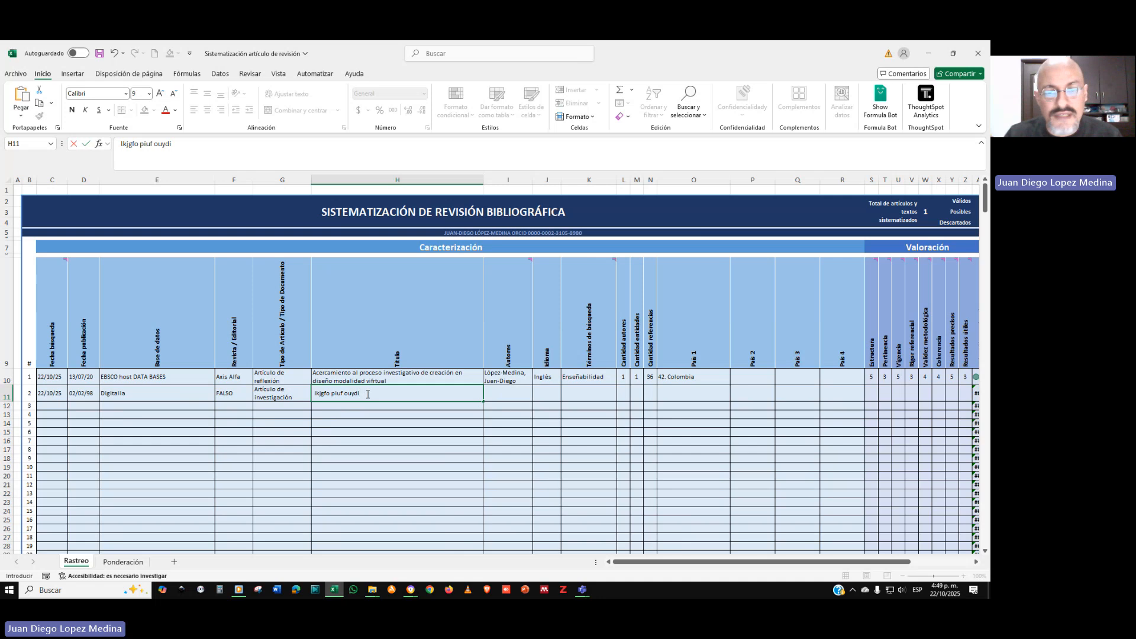
pyautogui.click(503, 395)
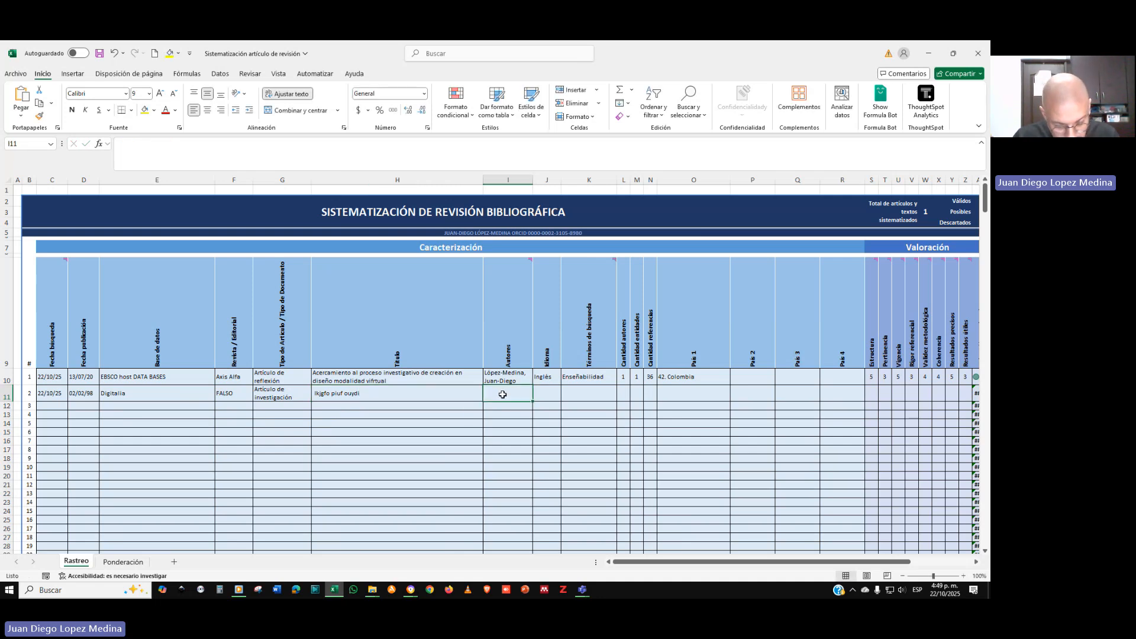
pyautogui.write('A, B, C')
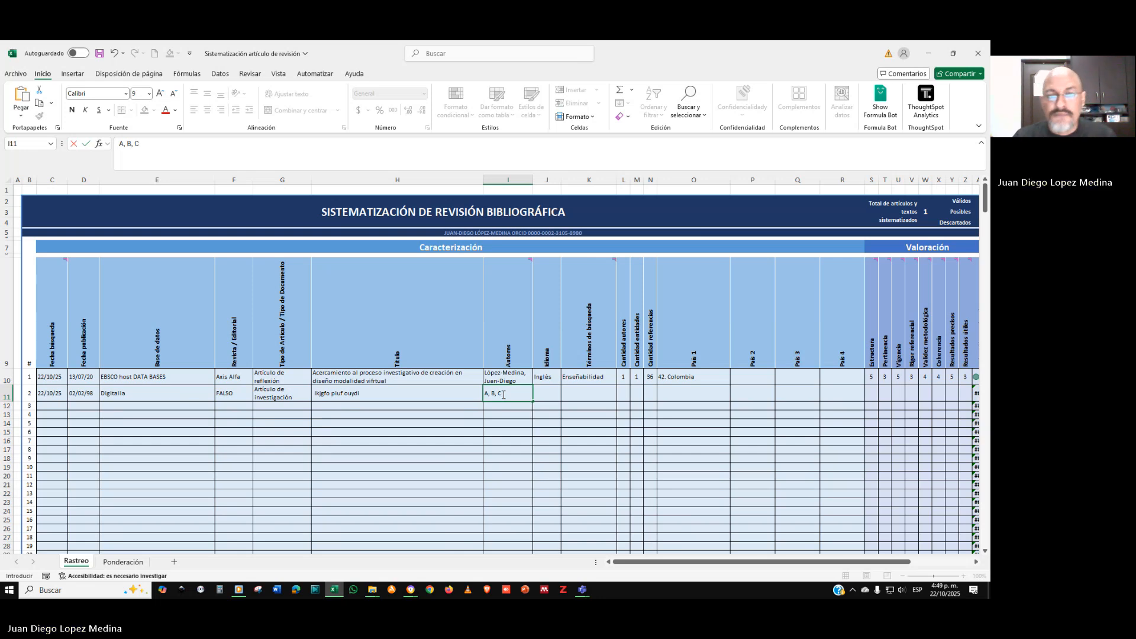
# Set record 2's Idioma to Portugués and its Términos de búsqueda to Lenguaje Radiofónico
pyautogui.click(550, 397)
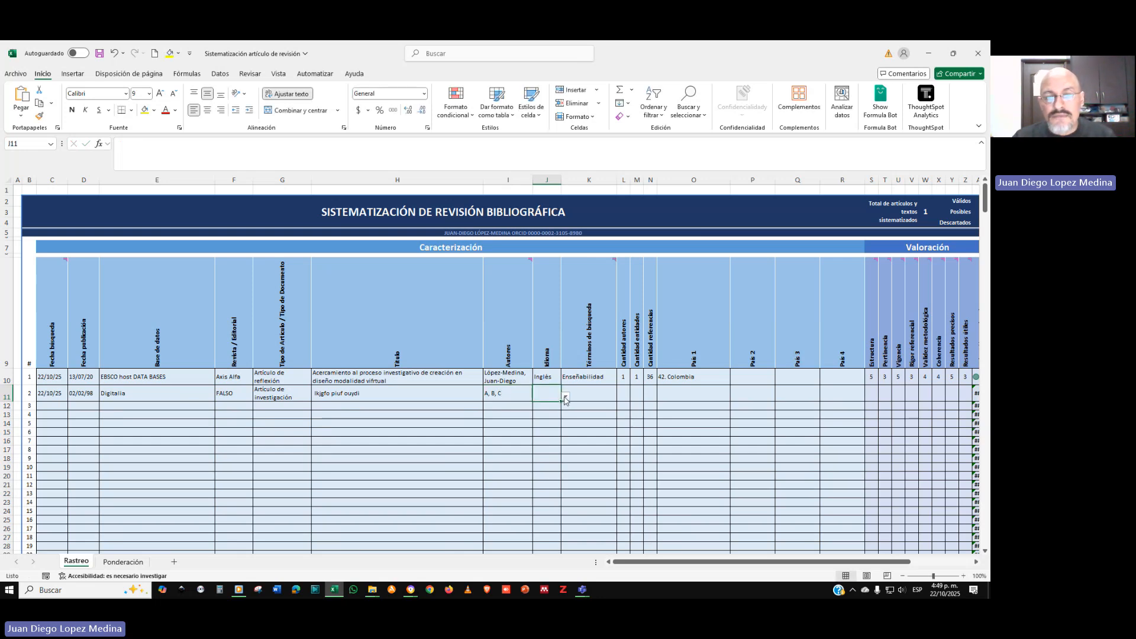
pyautogui.click(566, 397)
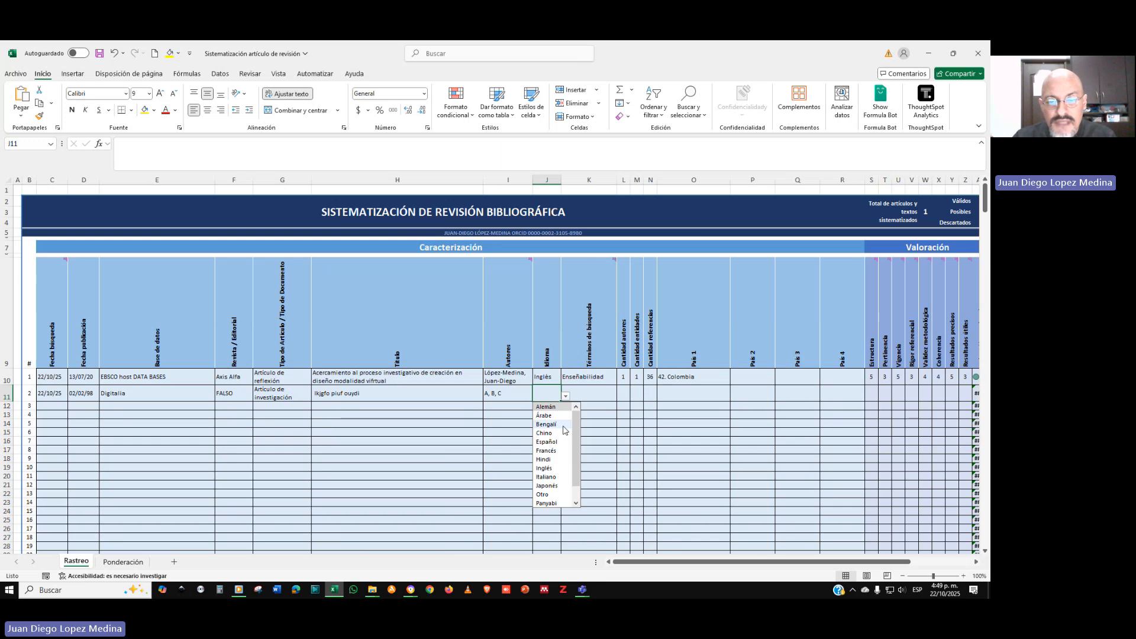
pyautogui.scroll(-1, 565, 460)
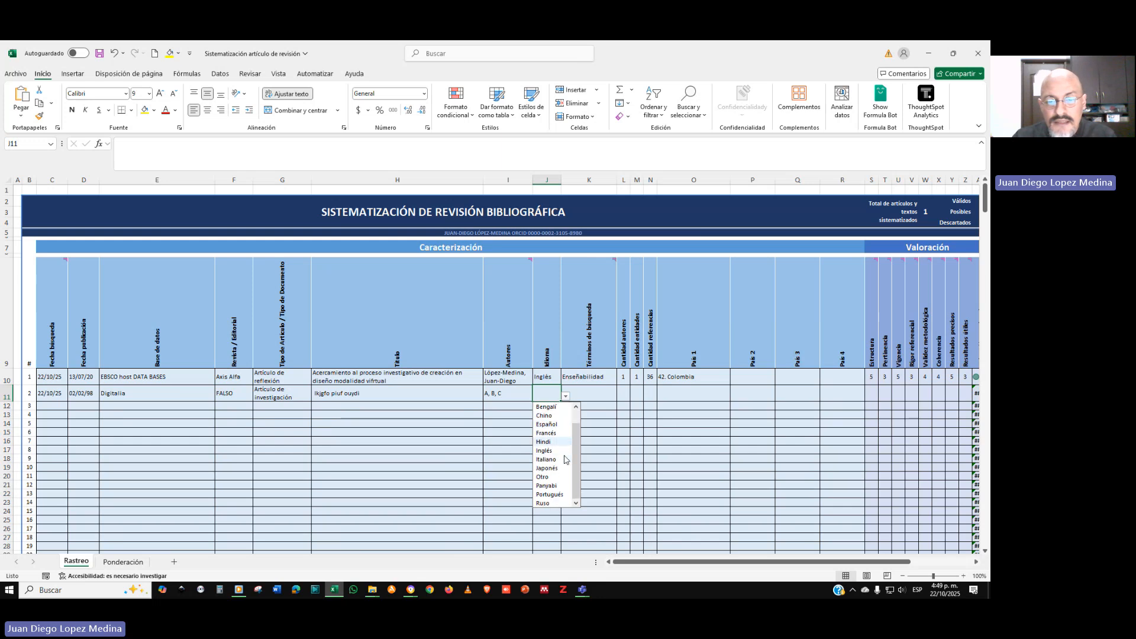
pyautogui.click(549, 494)
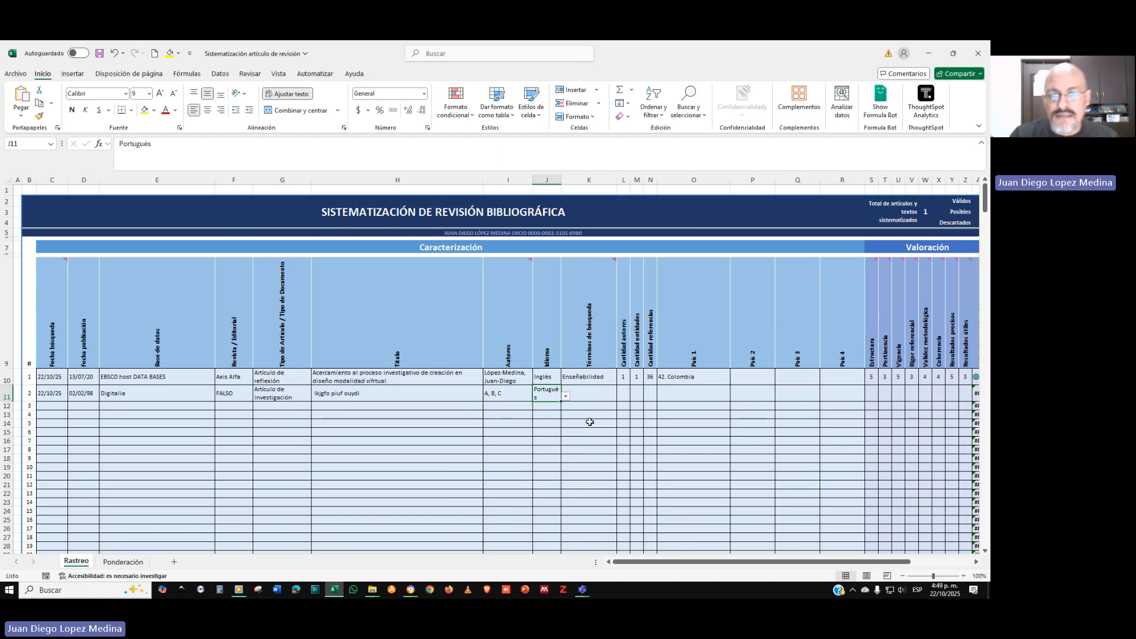
pyautogui.click(589, 394)
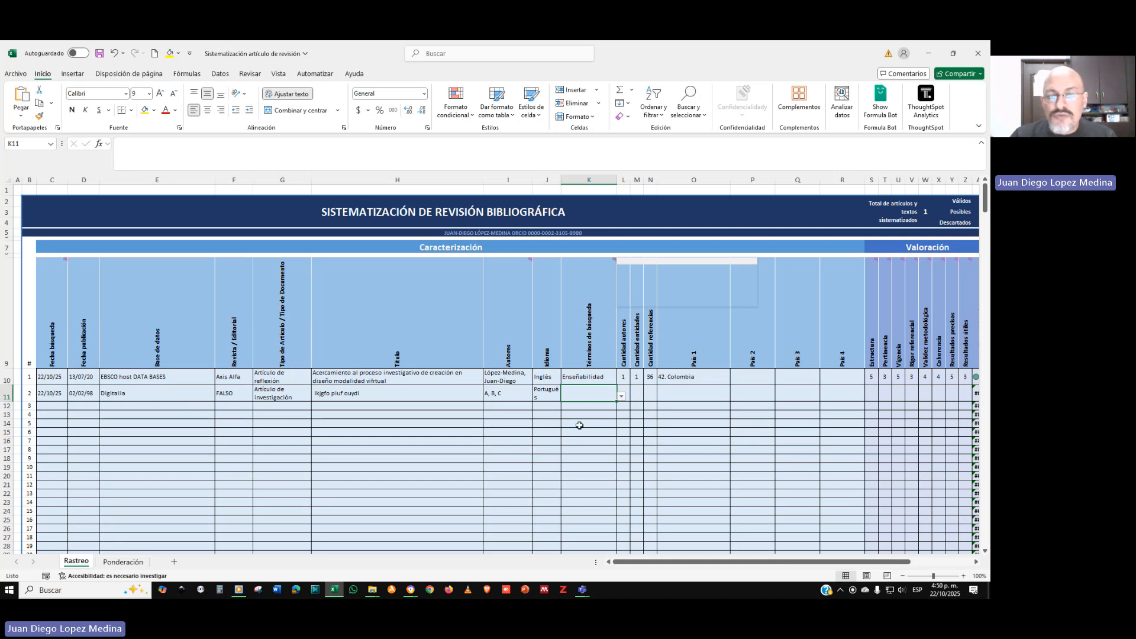
pyautogui.click(622, 396)
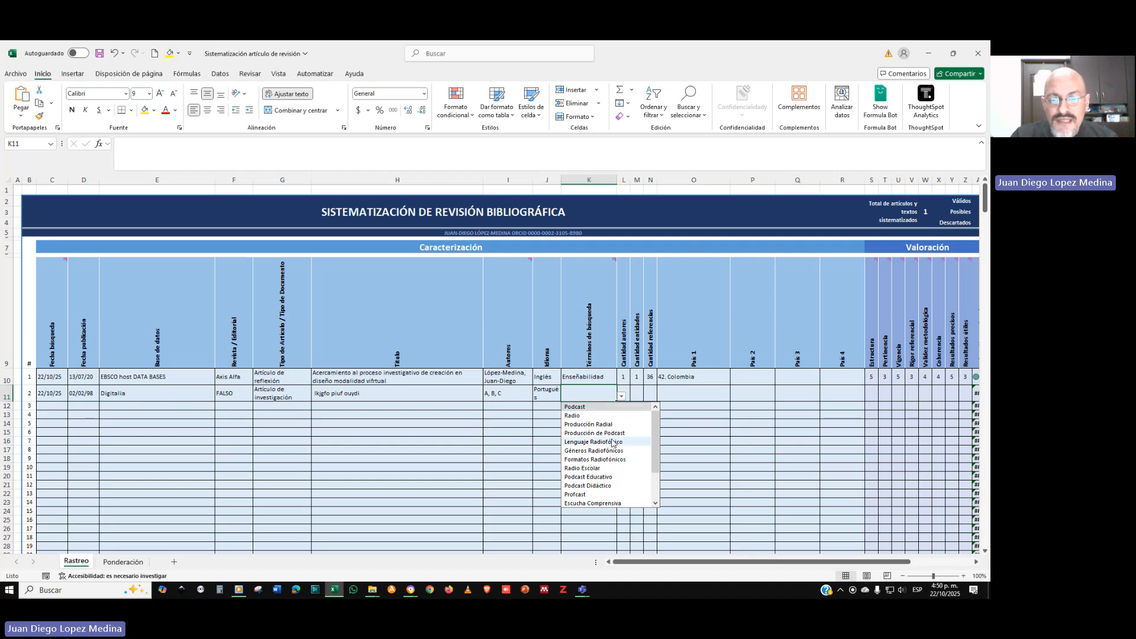
pyautogui.click(612, 441)
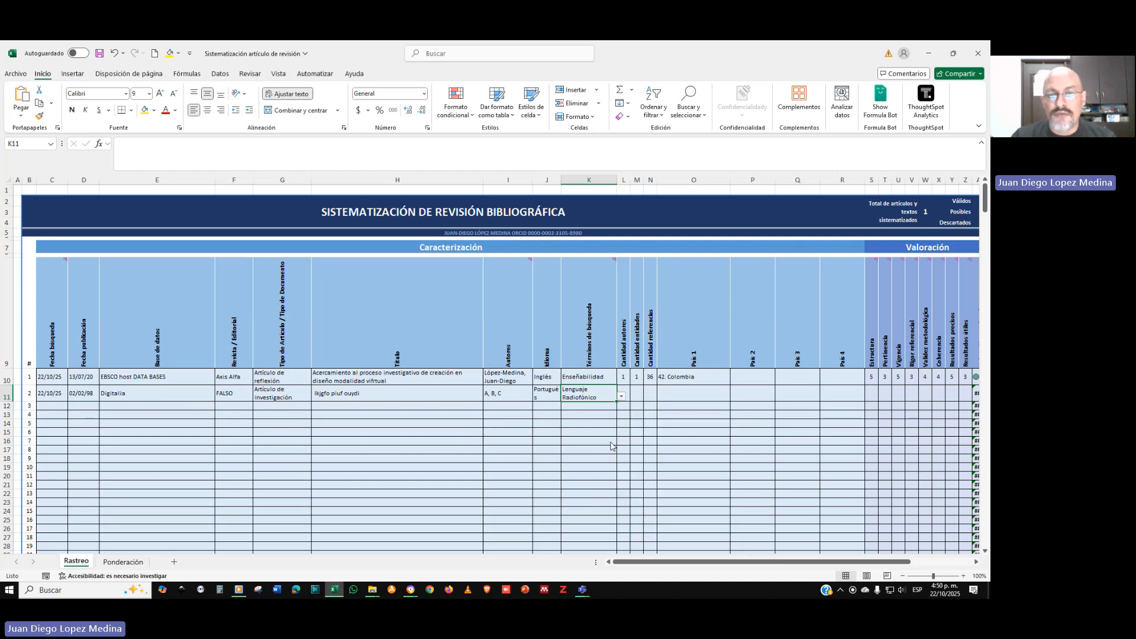
# Enter record 2's counts: 3 for Cantidad autores, 2 for Cantidad entidades and 18 for Cantidad referencias
pyautogui.click(622, 390)
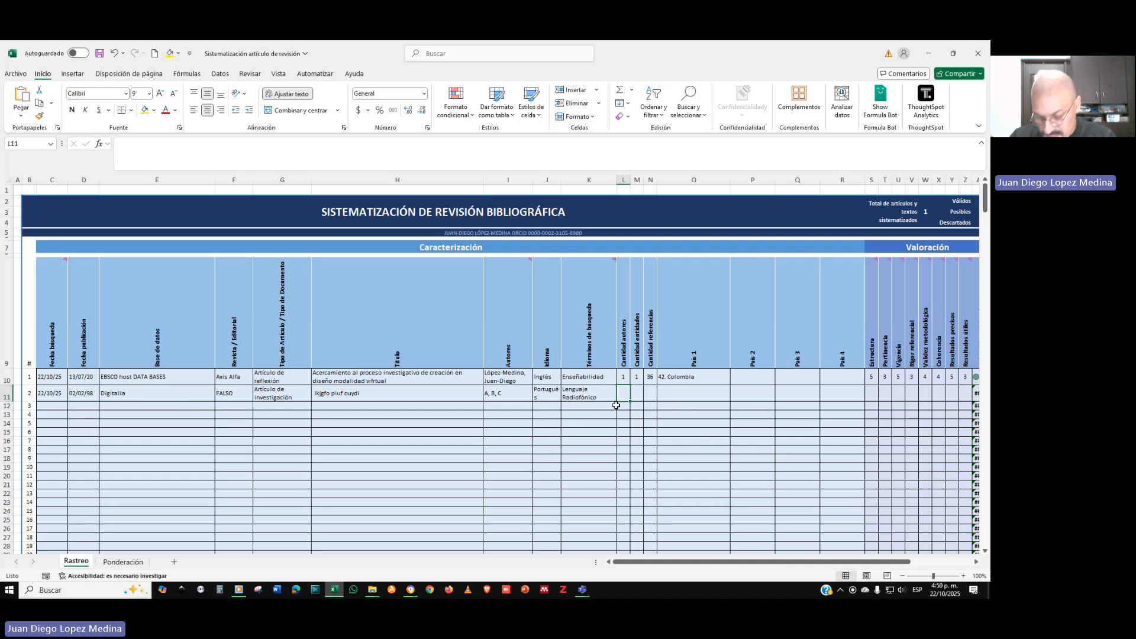
pyautogui.write('3')
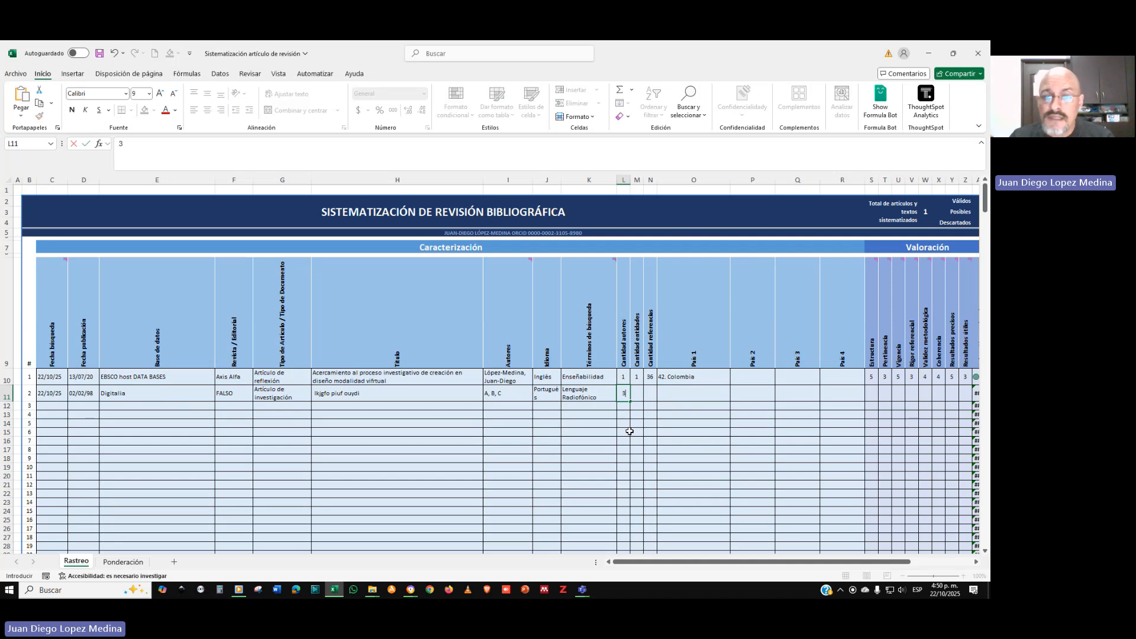
pyautogui.press('Tab')
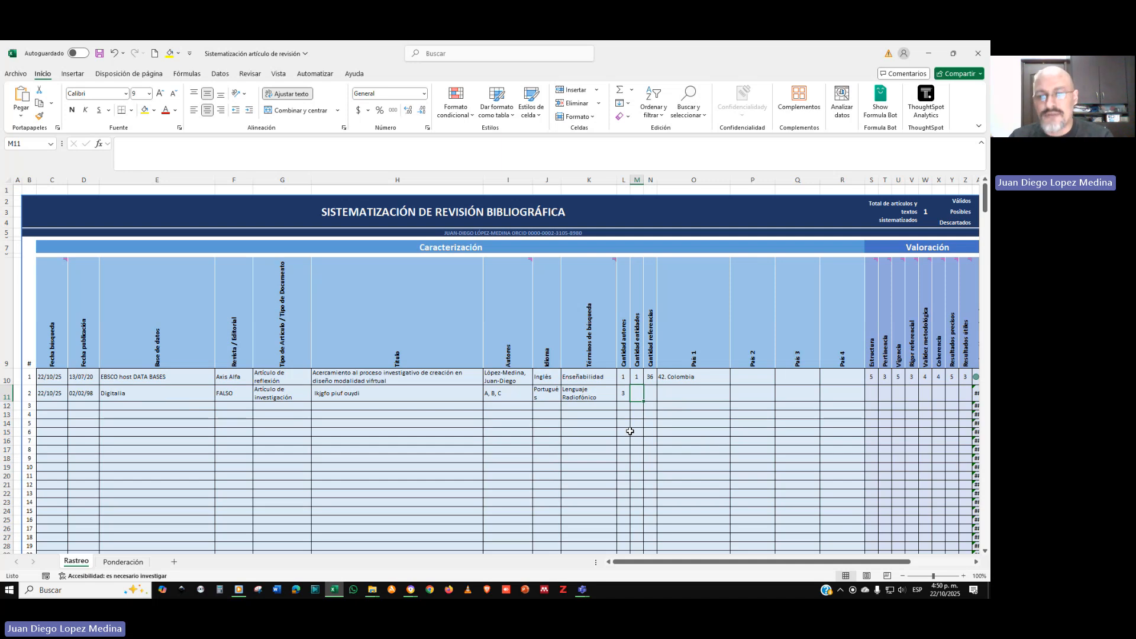
pyautogui.write('2')
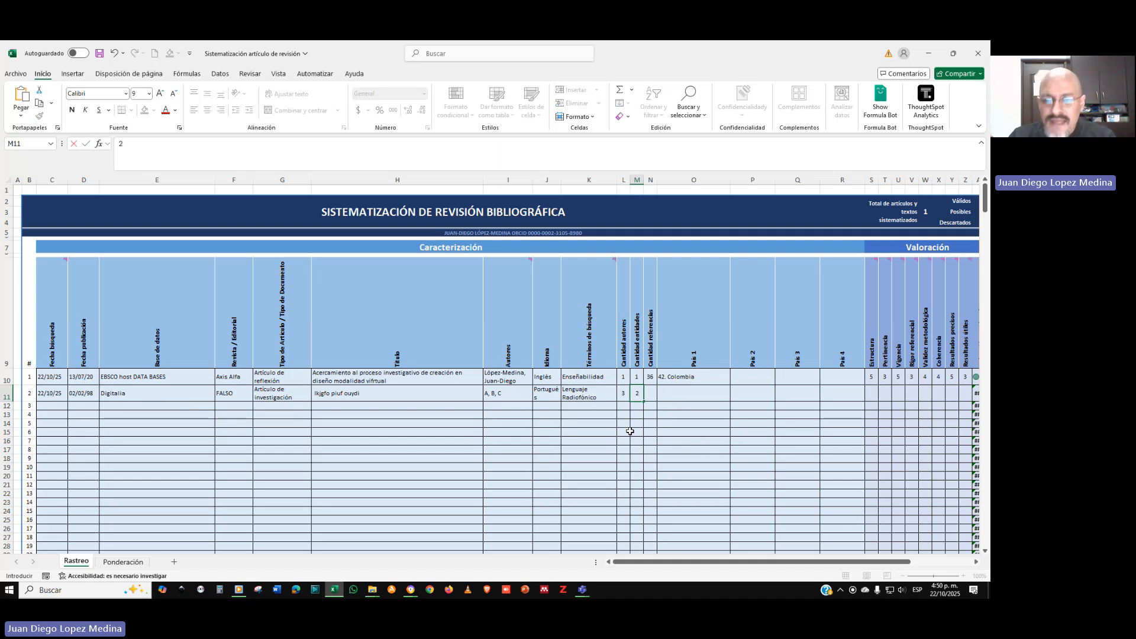
pyautogui.press('Tab')
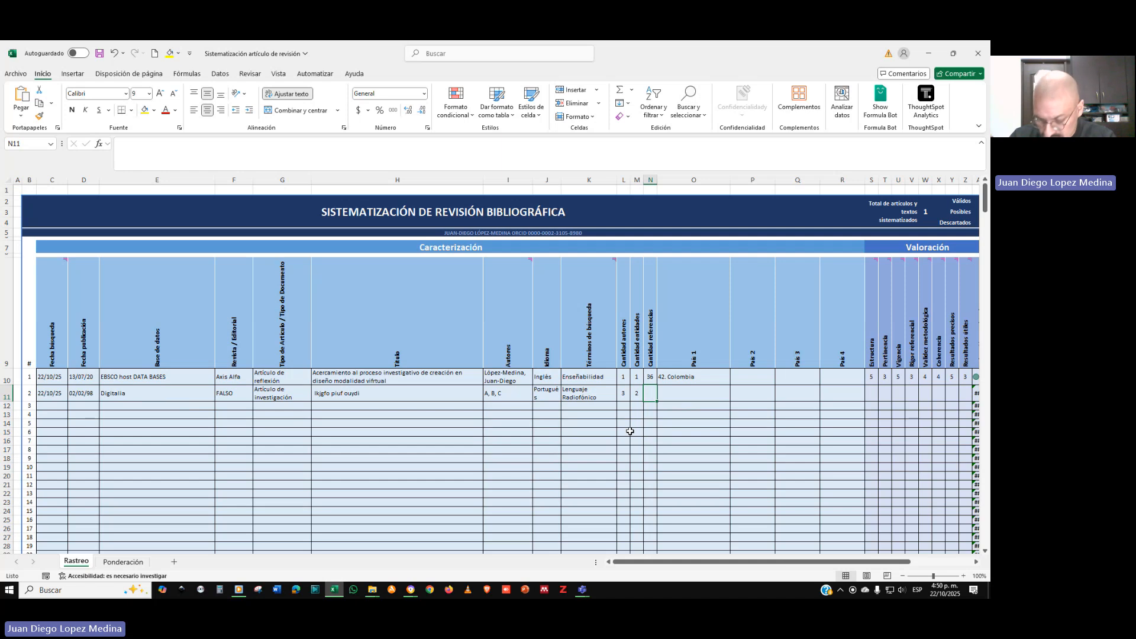
pyautogui.write('18')
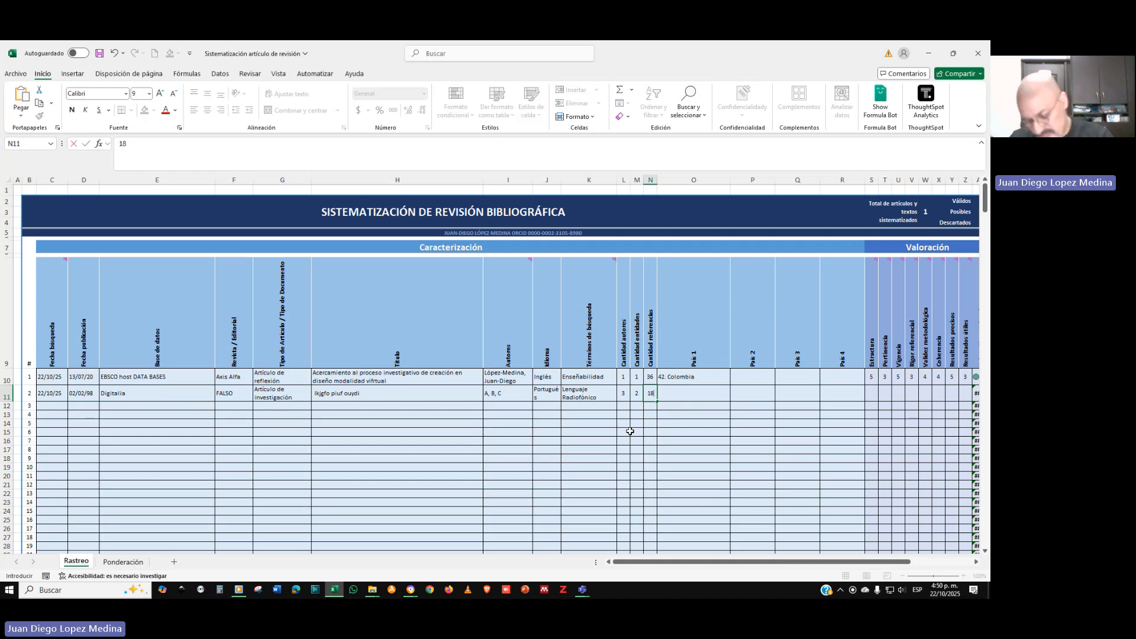
pyautogui.press('Tab')
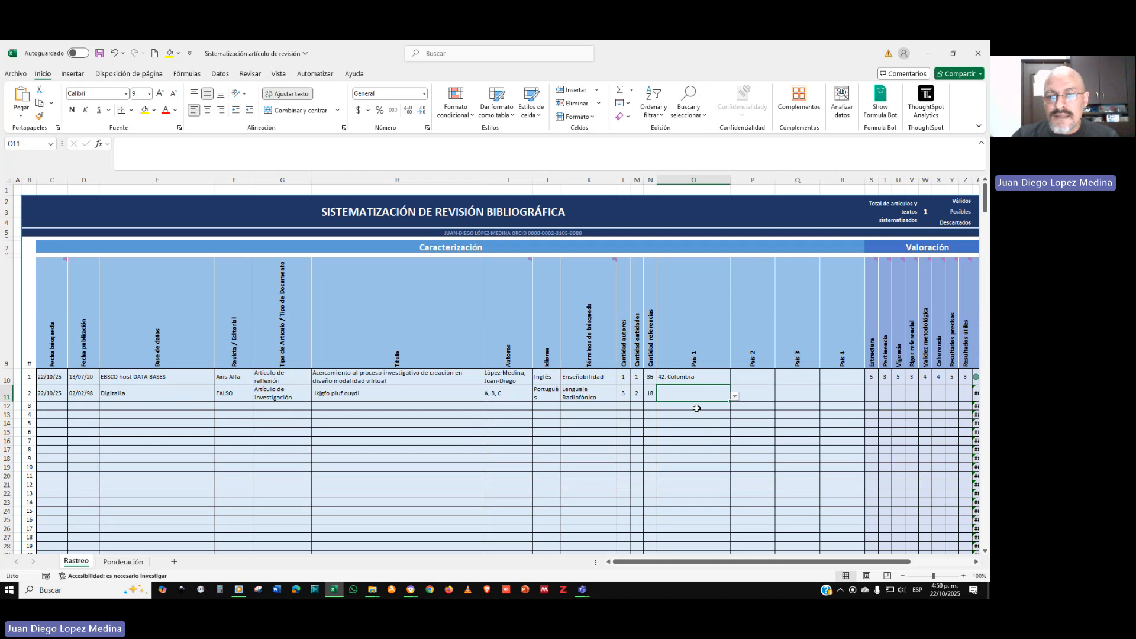
# Set País 1 of record 2 to 42. Colombia
pyautogui.click(736, 396)
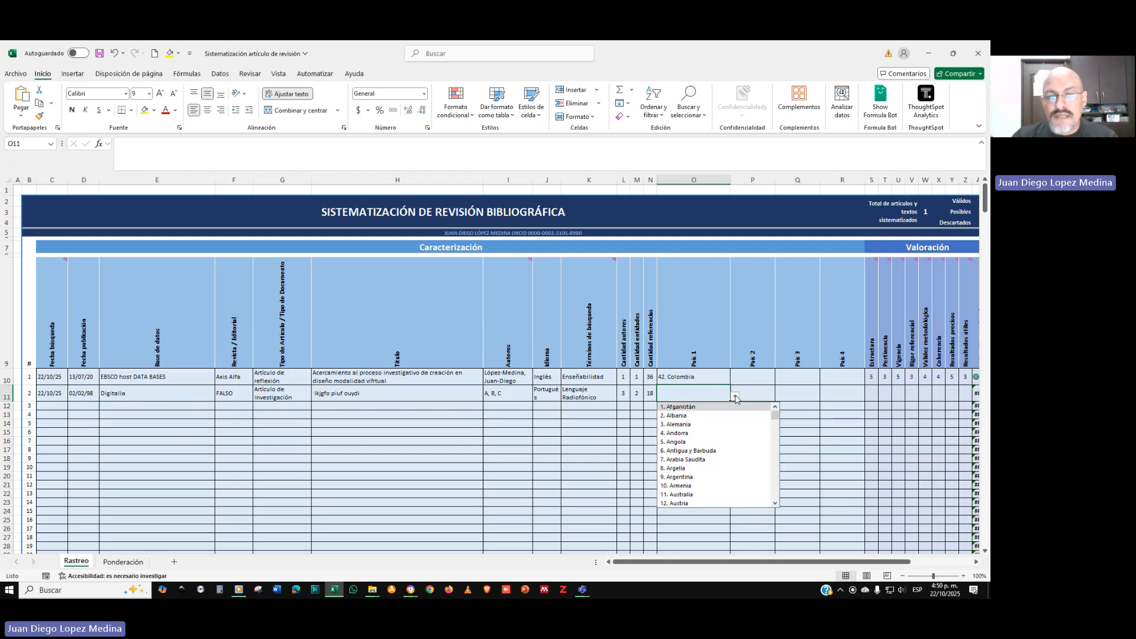
pyautogui.scroll(-5, 713, 452)
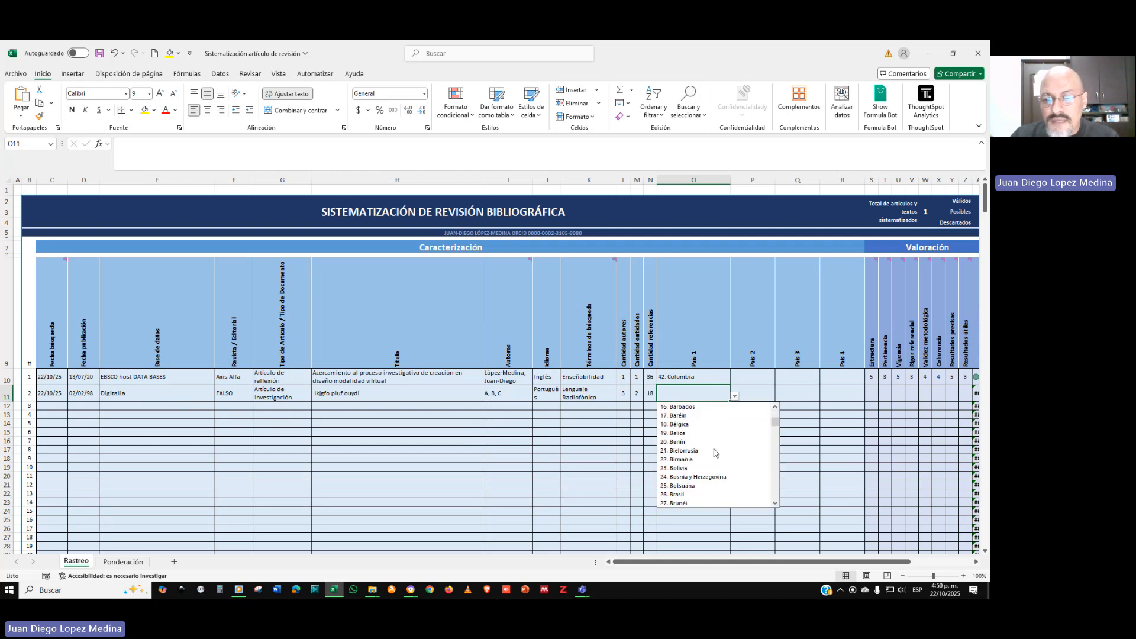
pyautogui.scroll(-3, 714, 453)
pyautogui.scroll(-3, 715, 452)
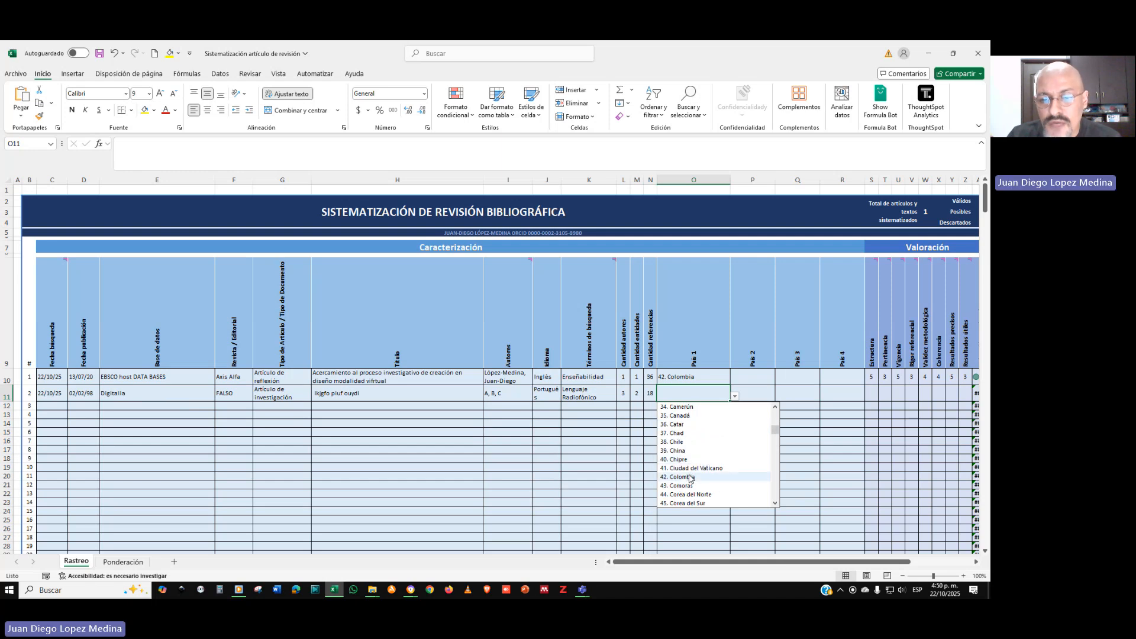
pyautogui.click(688, 477)
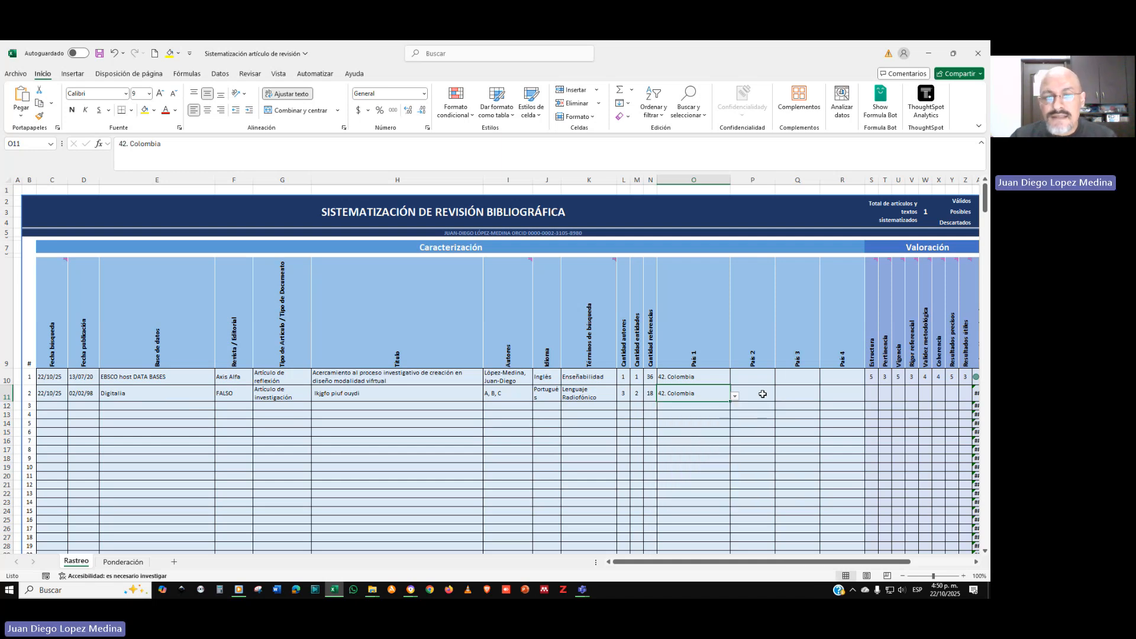
# Set País 2 of record 2 to 60. Estados Unidos
pyautogui.click(761, 393)
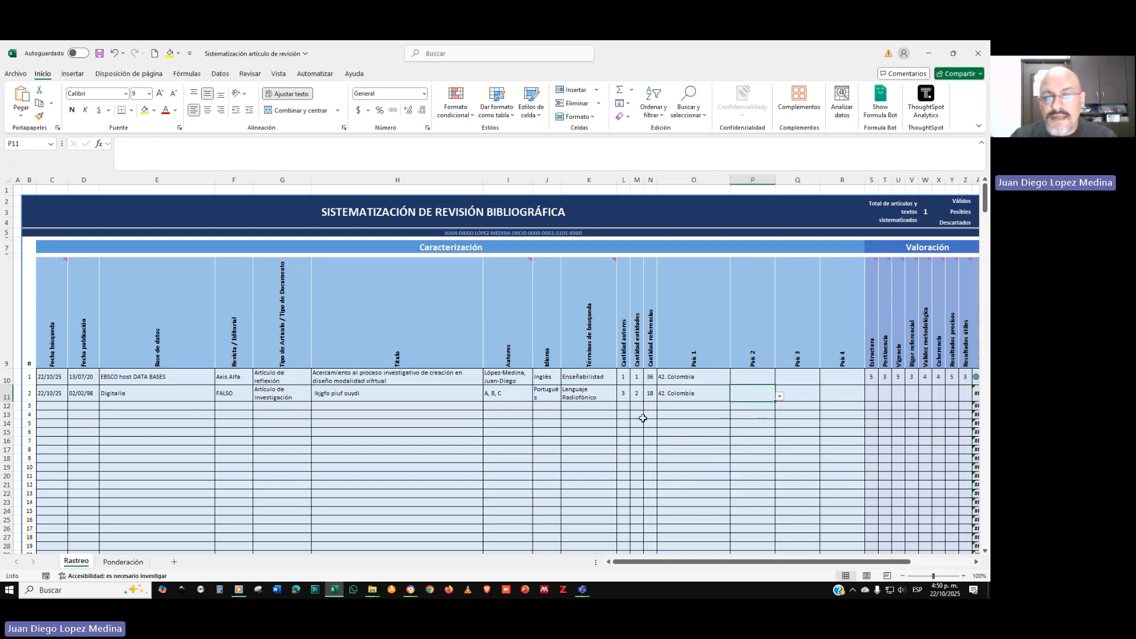
pyautogui.click(780, 396)
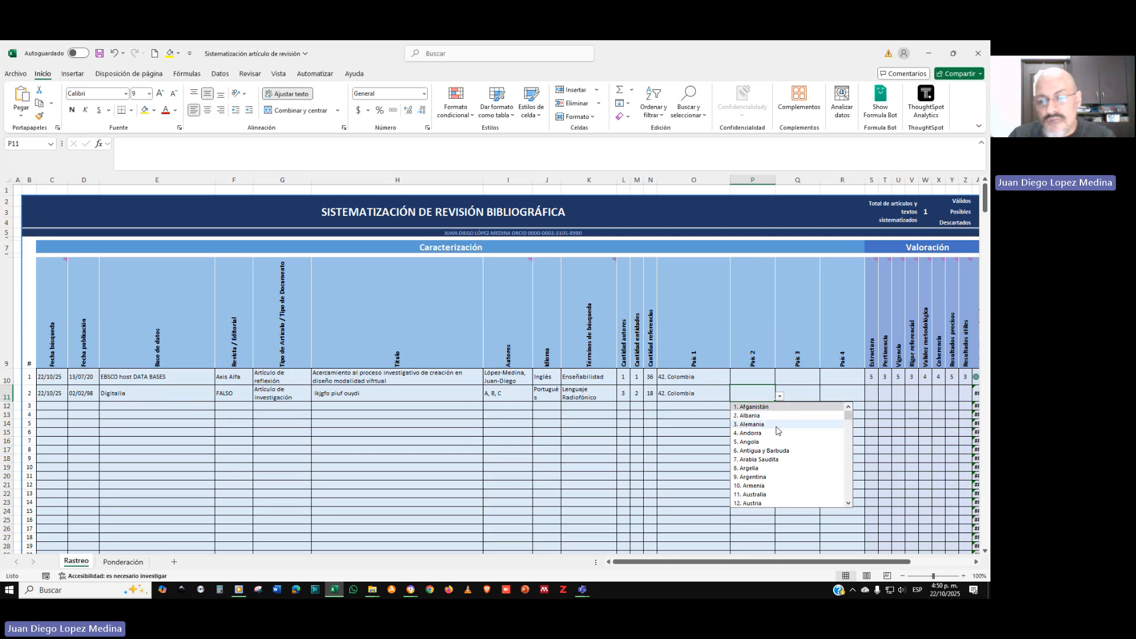
pyautogui.scroll(-5, 778, 438)
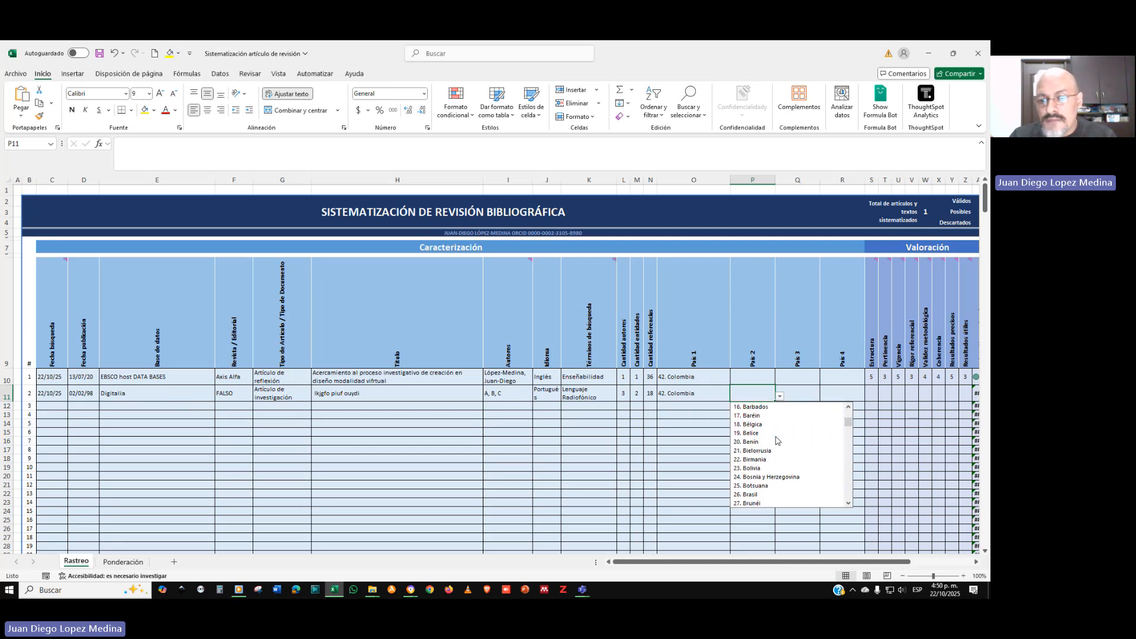
pyautogui.scroll(-12, 778, 441)
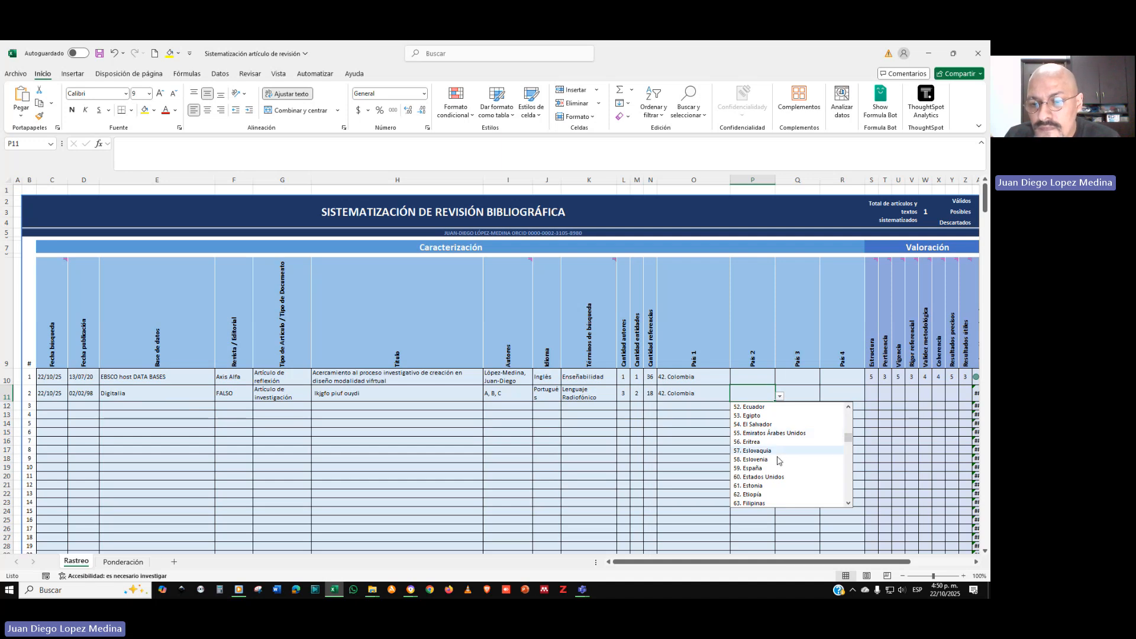
pyautogui.click(777, 478)
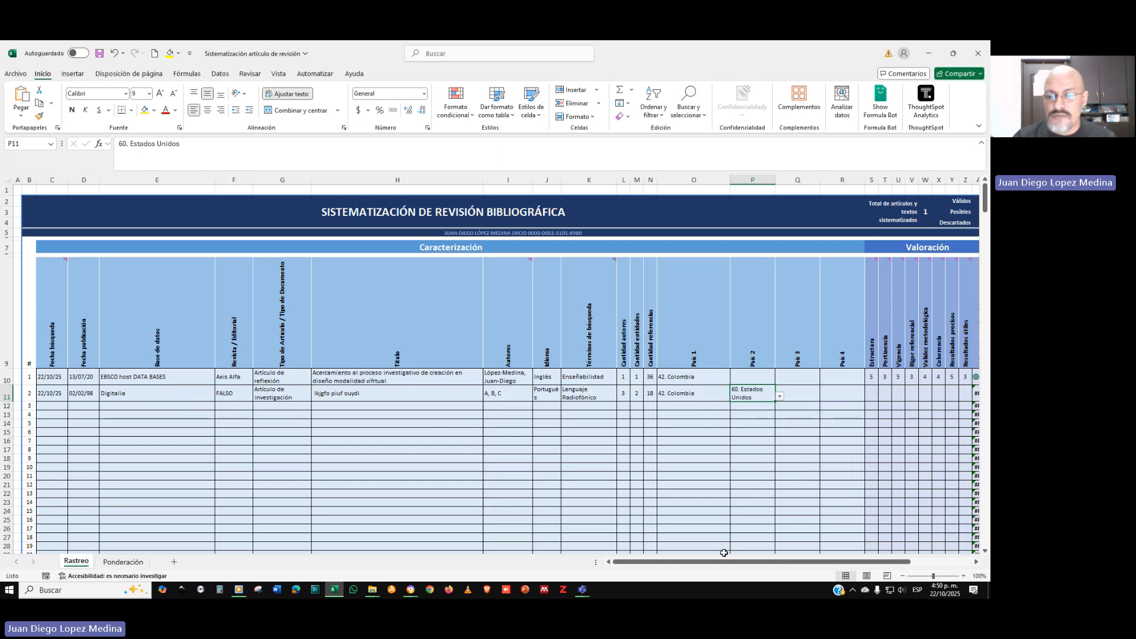
# Rate record 2 in the Valoración section with 2 for Estructura and 4 for Pertinencia
pyautogui.hscroll(5, 725, 550)
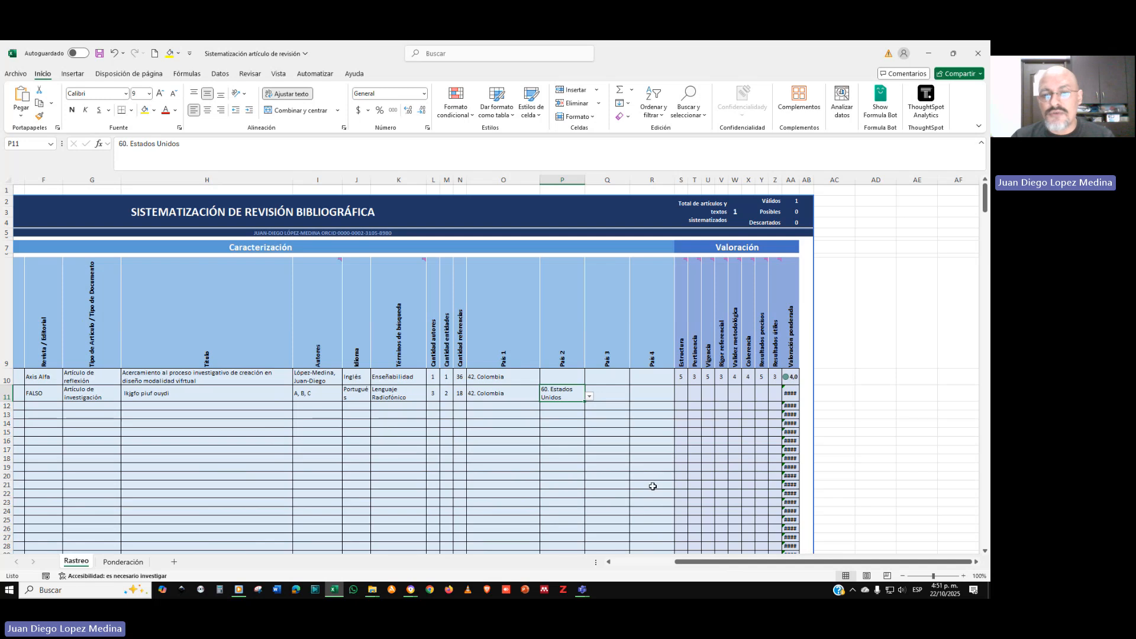
pyautogui.click(676, 396)
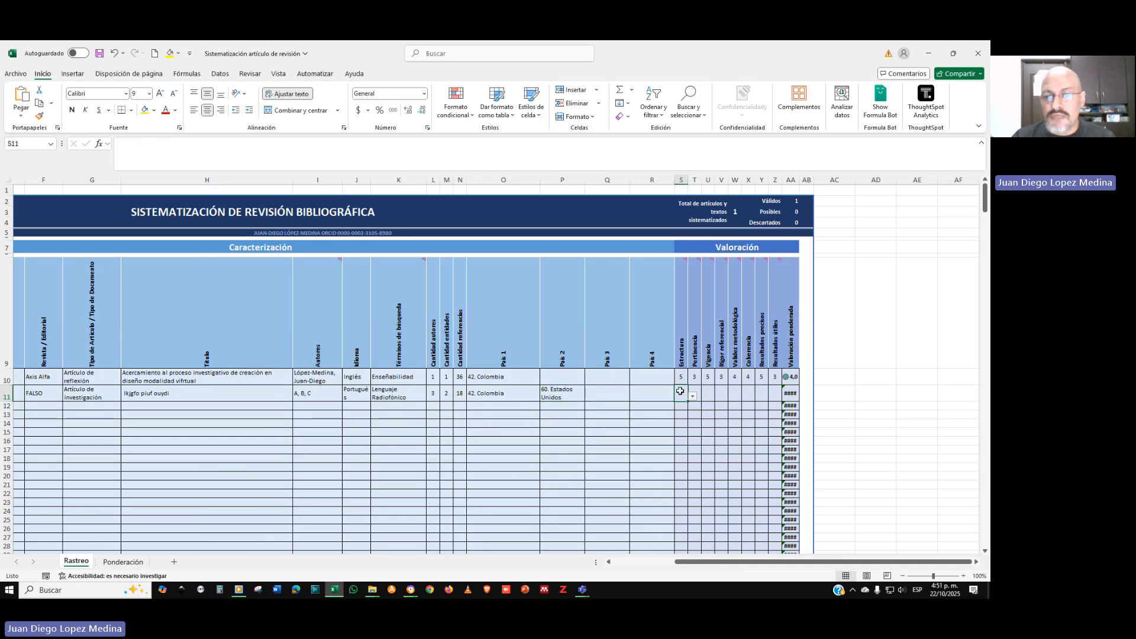
pyautogui.click(693, 397)
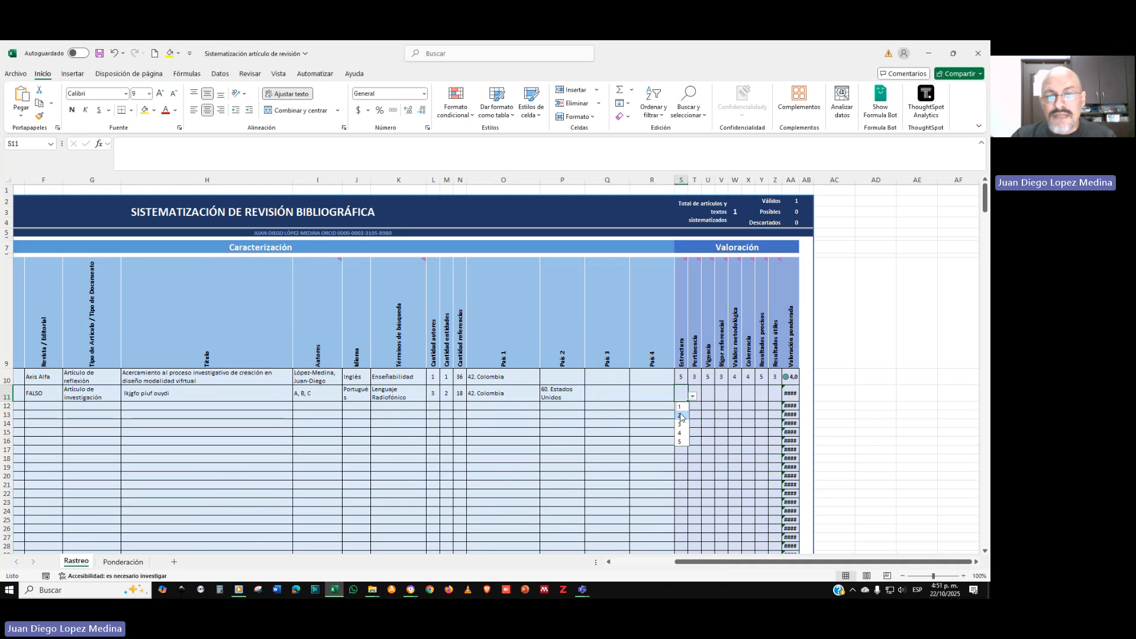
pyautogui.click(681, 416)
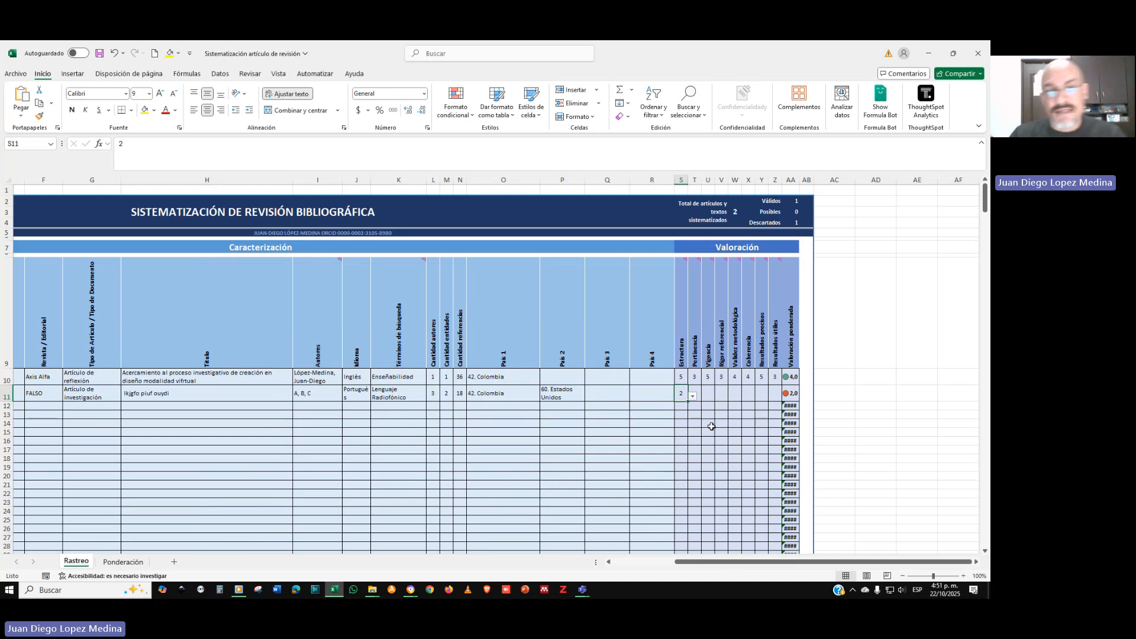
pyautogui.click(696, 393)
pyautogui.click(708, 399)
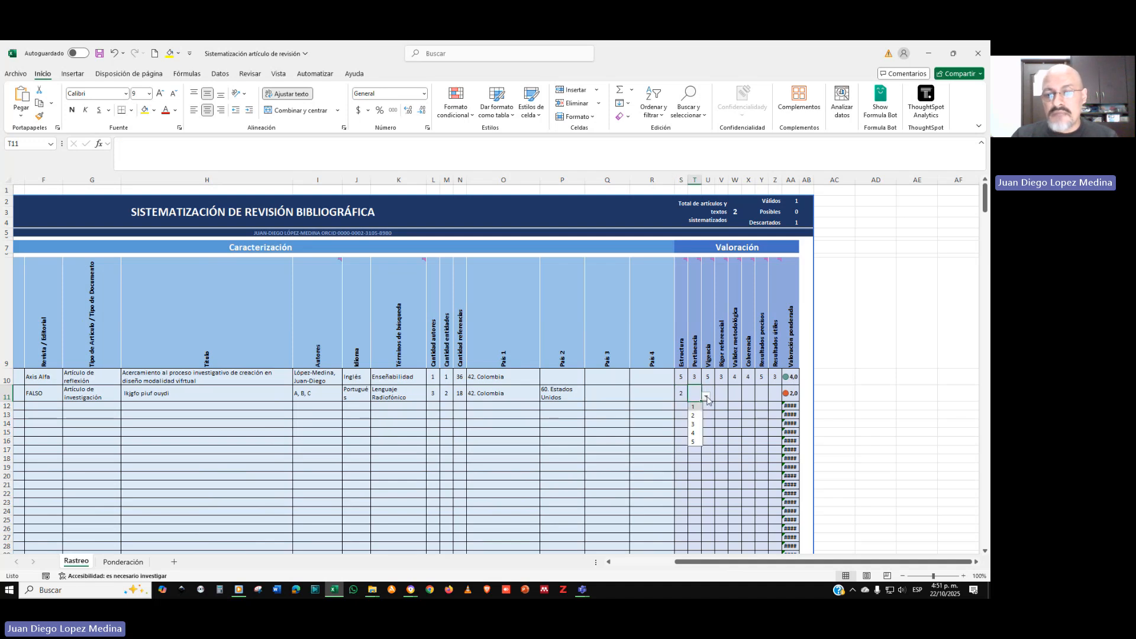
pyautogui.click(693, 432)
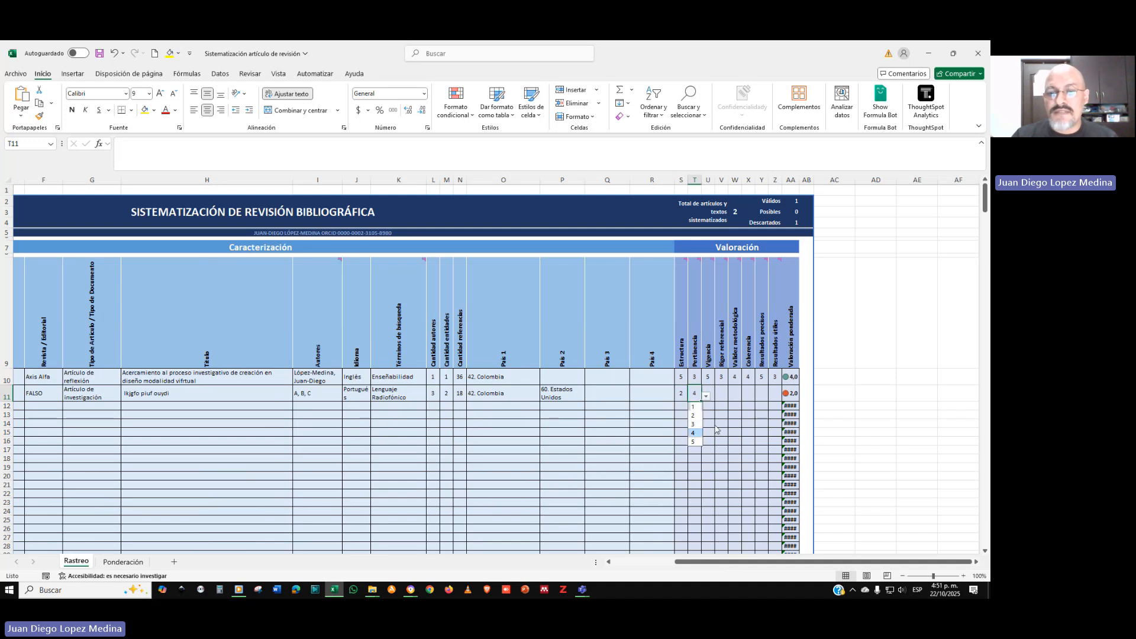
# Rate record 2 with 3 for Vigencia and 1 for Rigor referencial
pyautogui.click(709, 392)
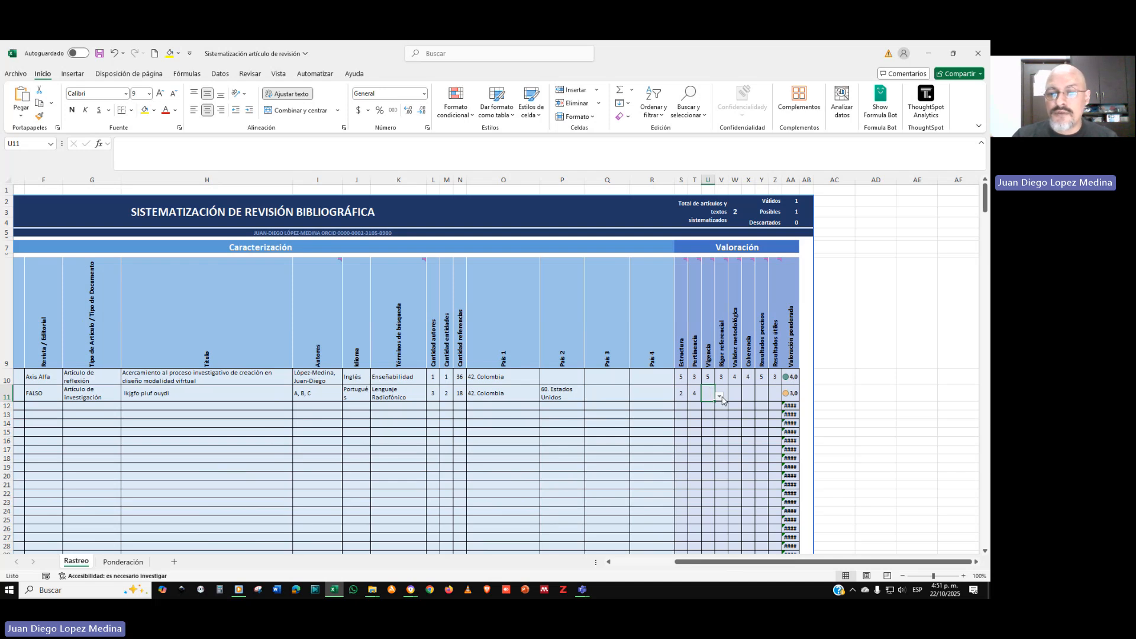
pyautogui.click(720, 396)
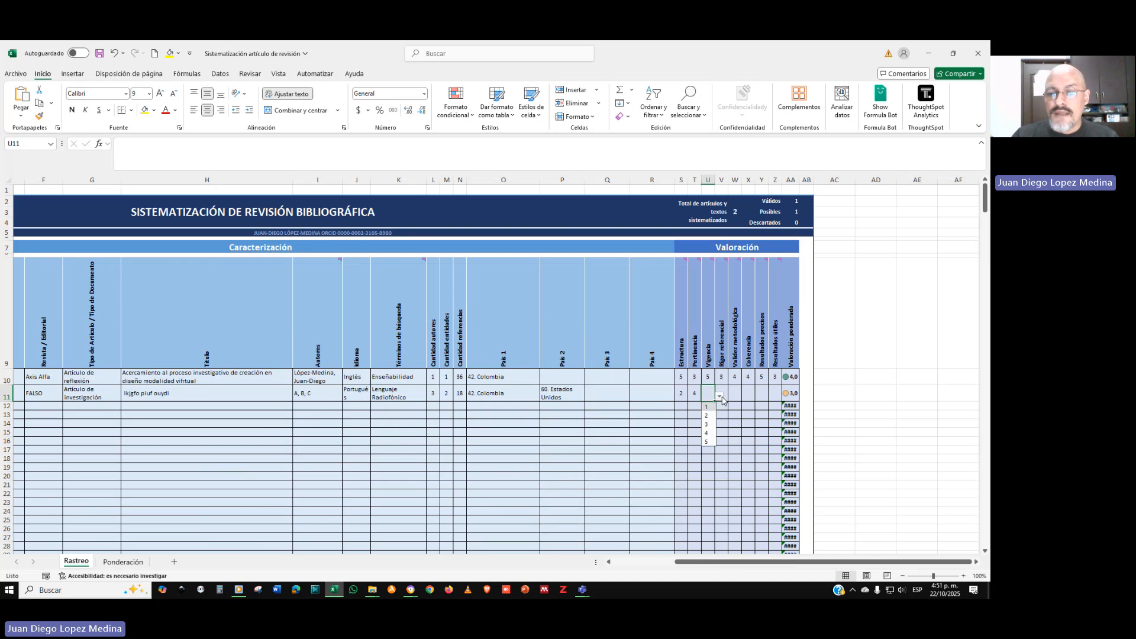
pyautogui.click(708, 425)
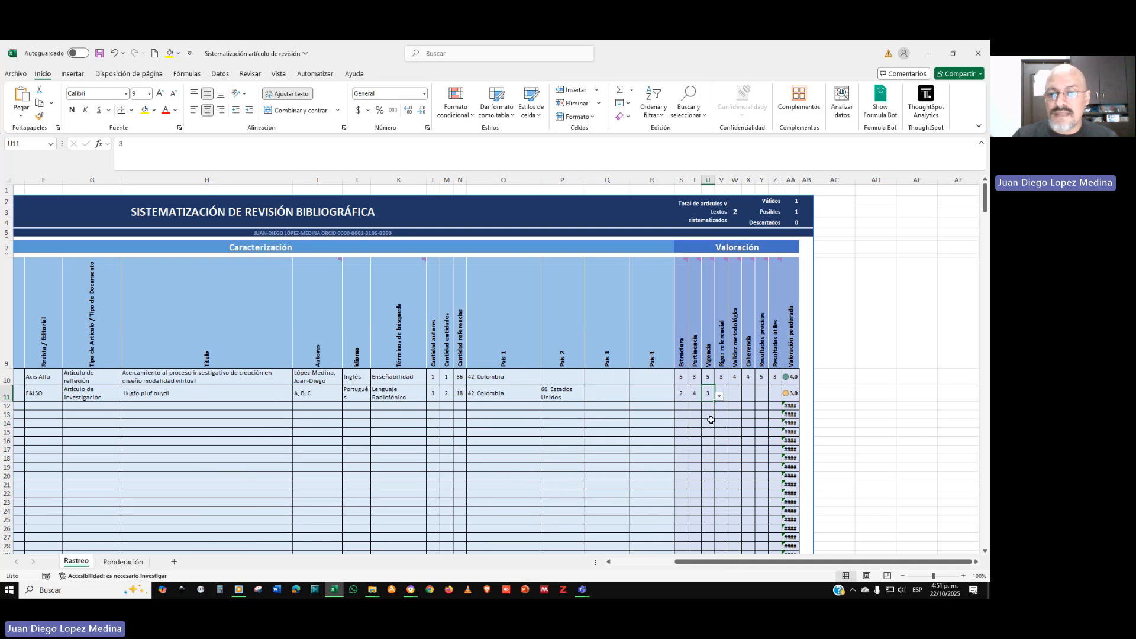
pyautogui.click(721, 392)
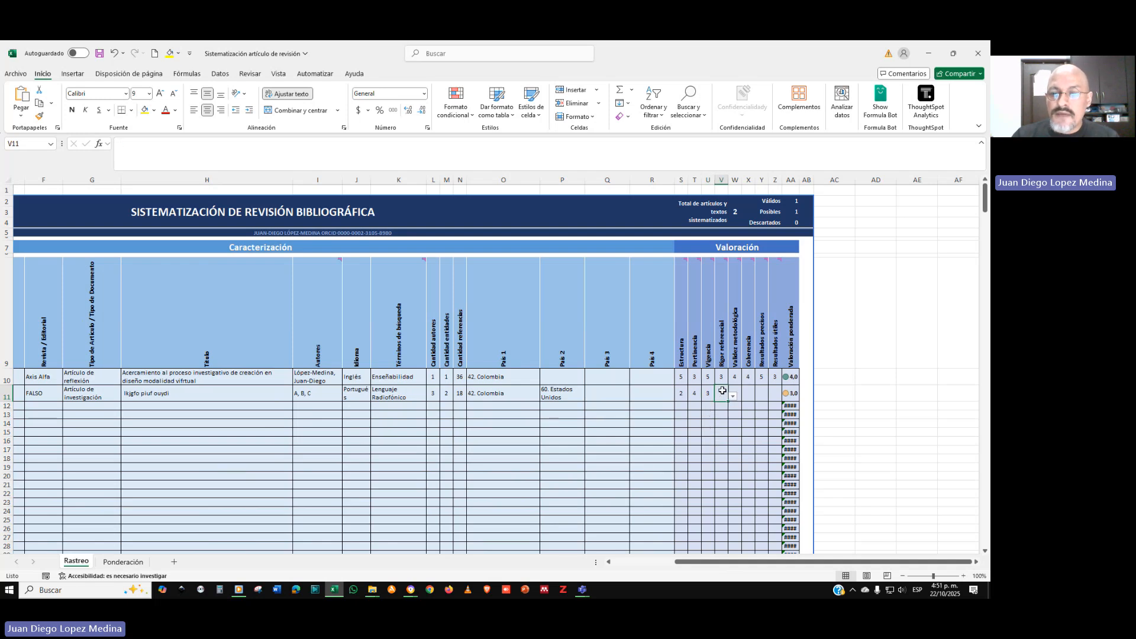
pyautogui.click(734, 400)
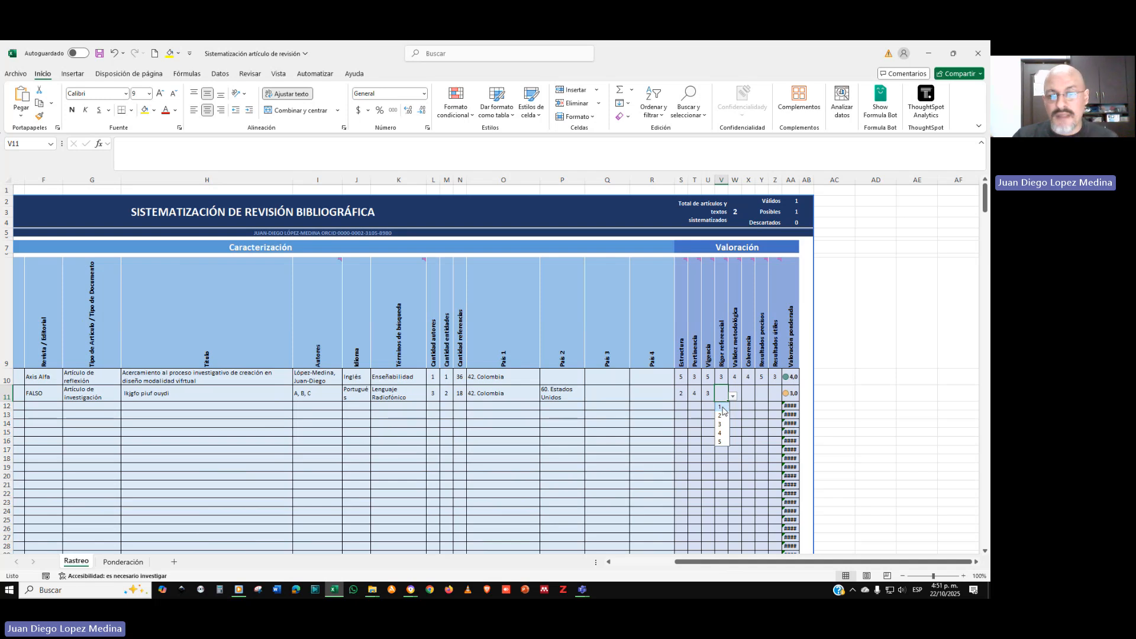
pyautogui.click(723, 408)
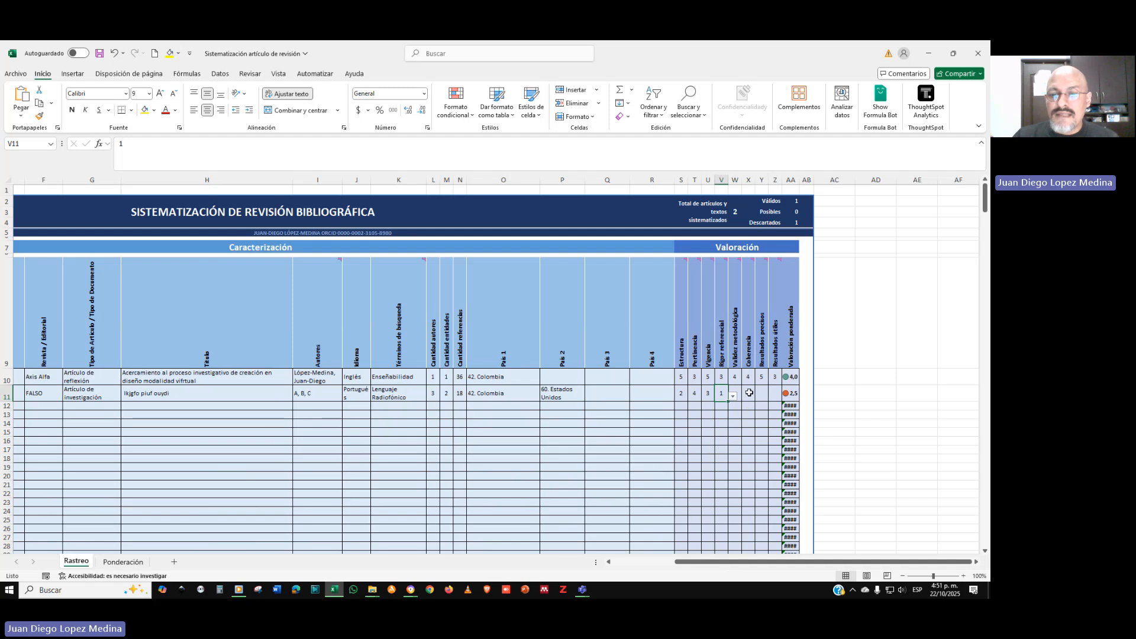
# Rate record 2 with 4 for Validez metodológica and 3 for Coherencia
pyautogui.click(738, 390)
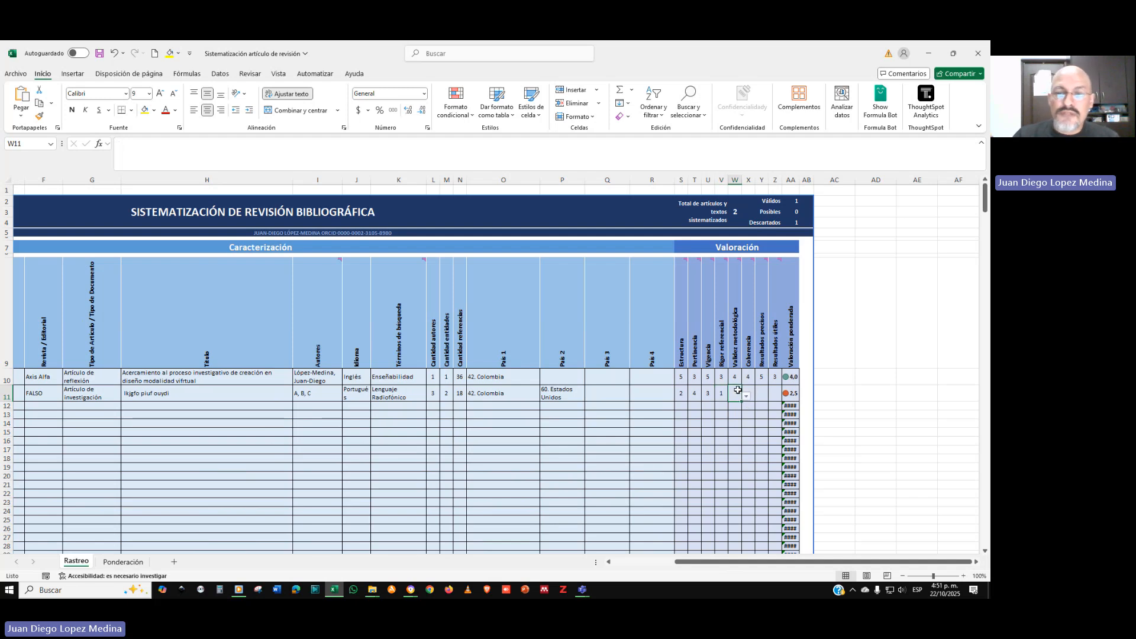
pyautogui.click(747, 397)
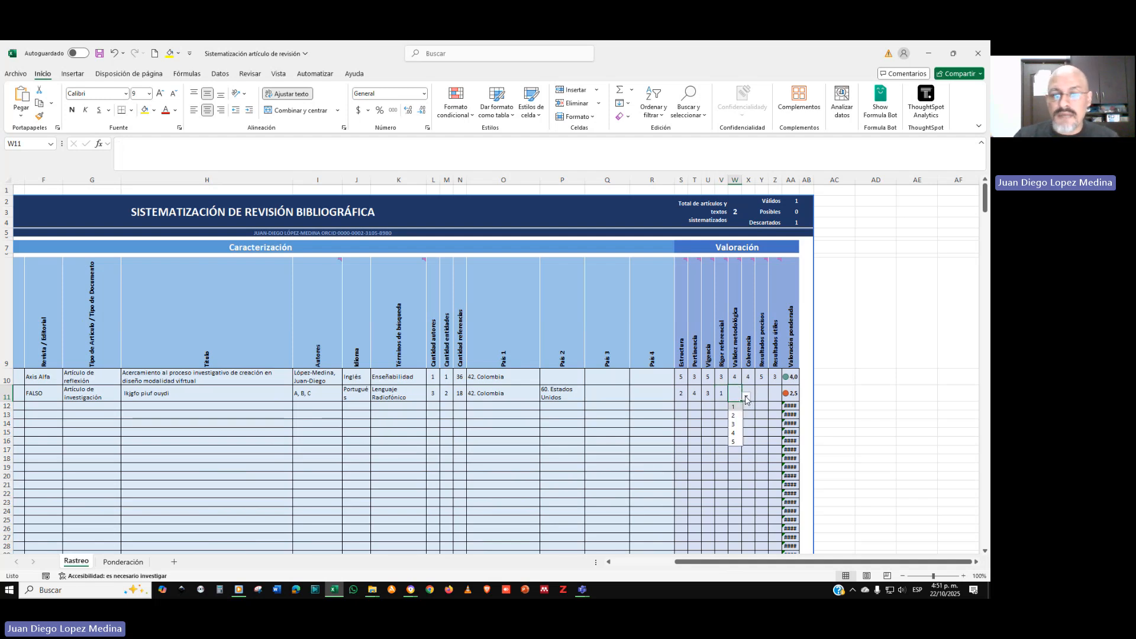
pyautogui.click(735, 433)
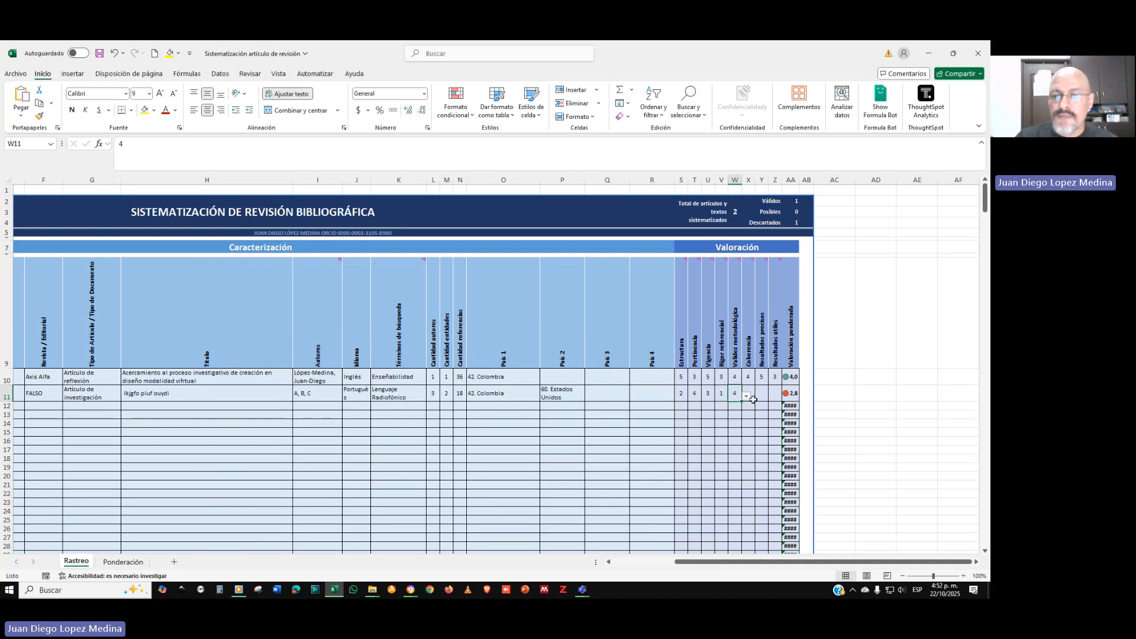
pyautogui.click(748, 393)
pyautogui.click(760, 398)
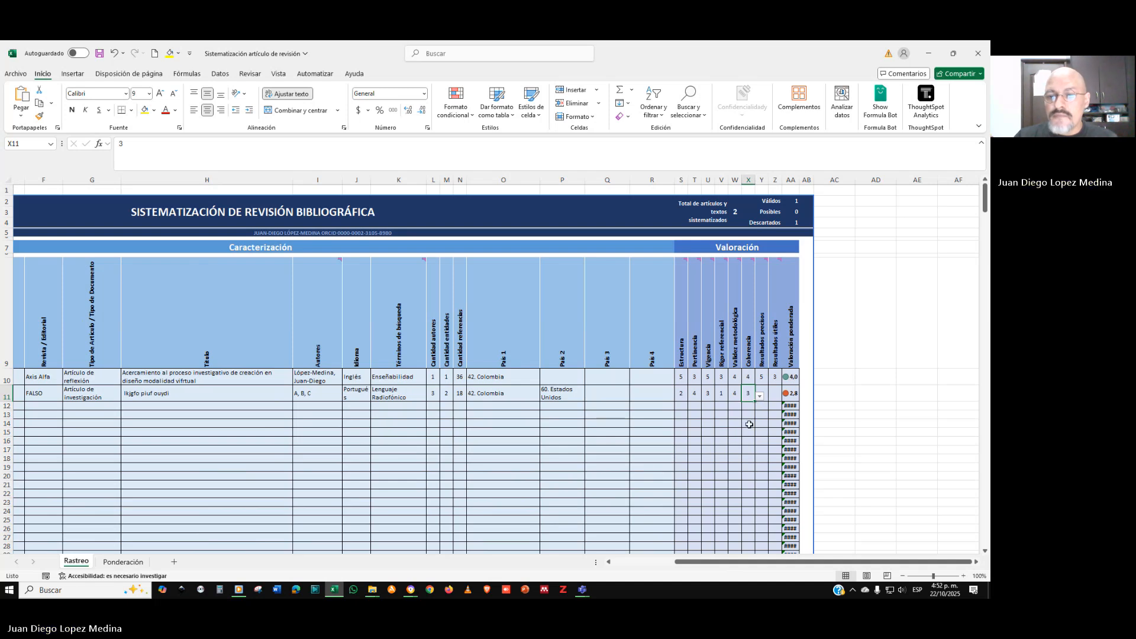
pyautogui.click(750, 428)
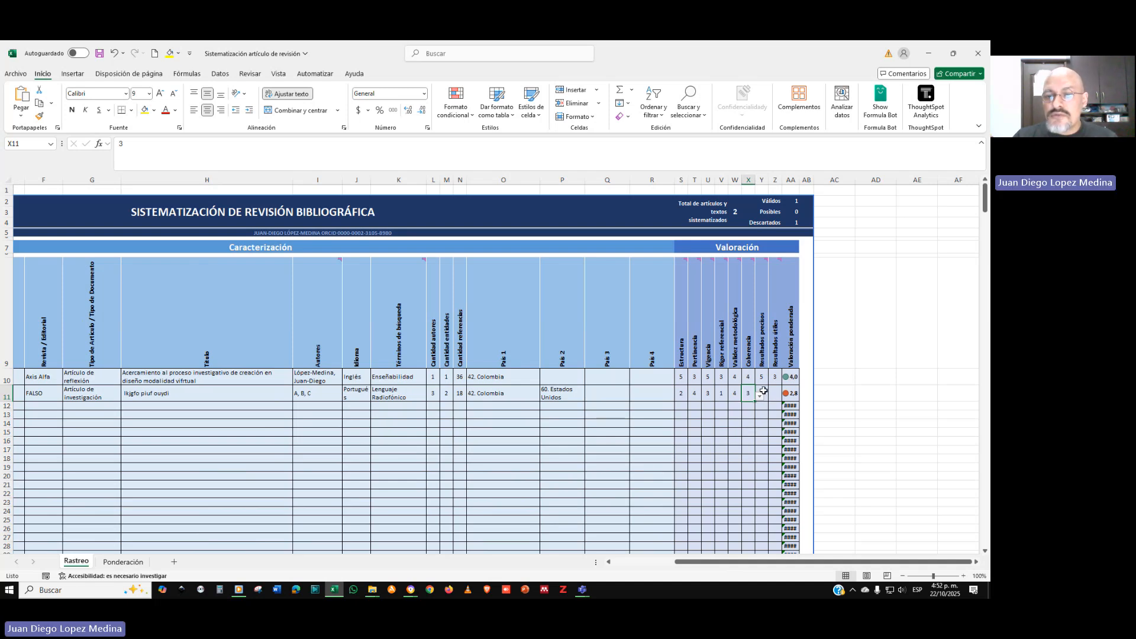
# Rate record 2 with 2 for Resultados precisos and 2 for Resultados útiles
pyautogui.click(764, 392)
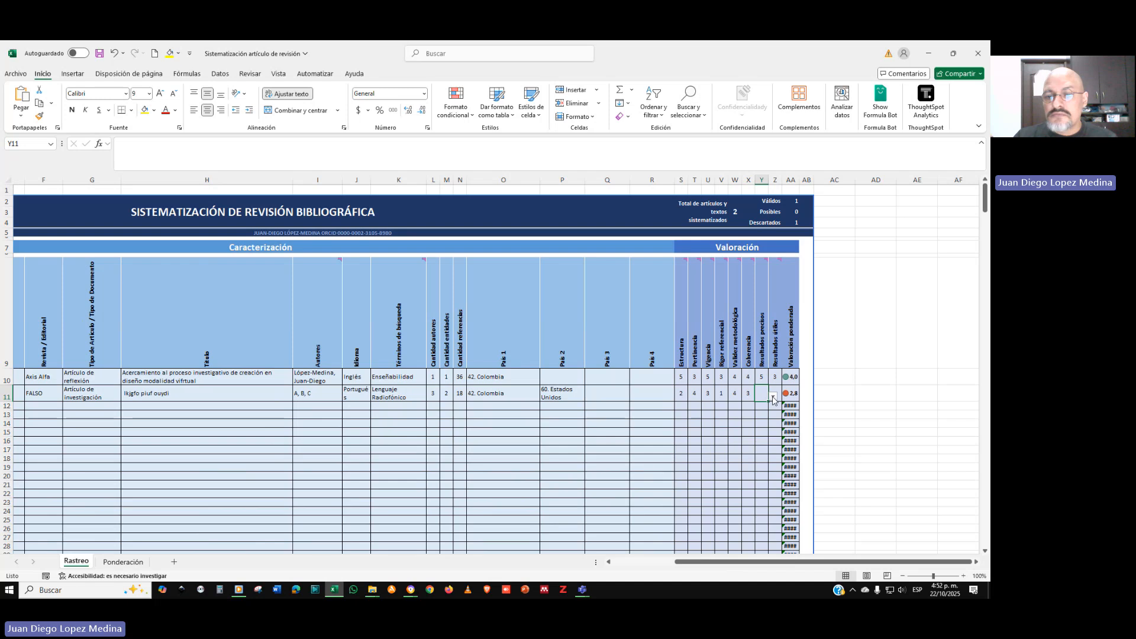
pyautogui.click(773, 396)
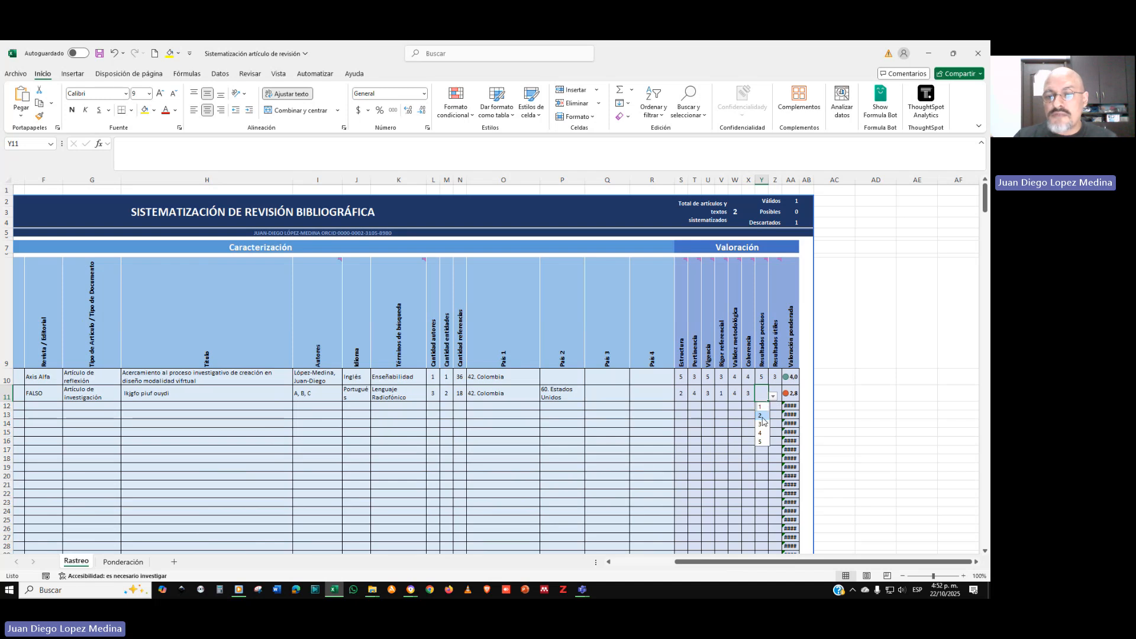
pyautogui.click(762, 416)
pyautogui.click(777, 392)
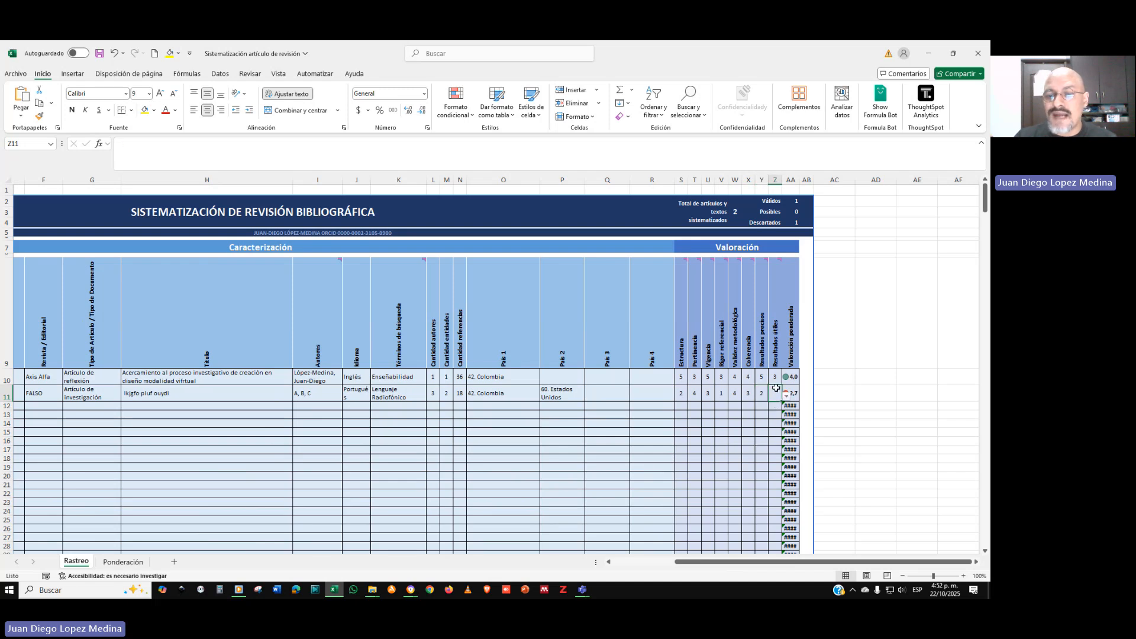
pyautogui.click(787, 397)
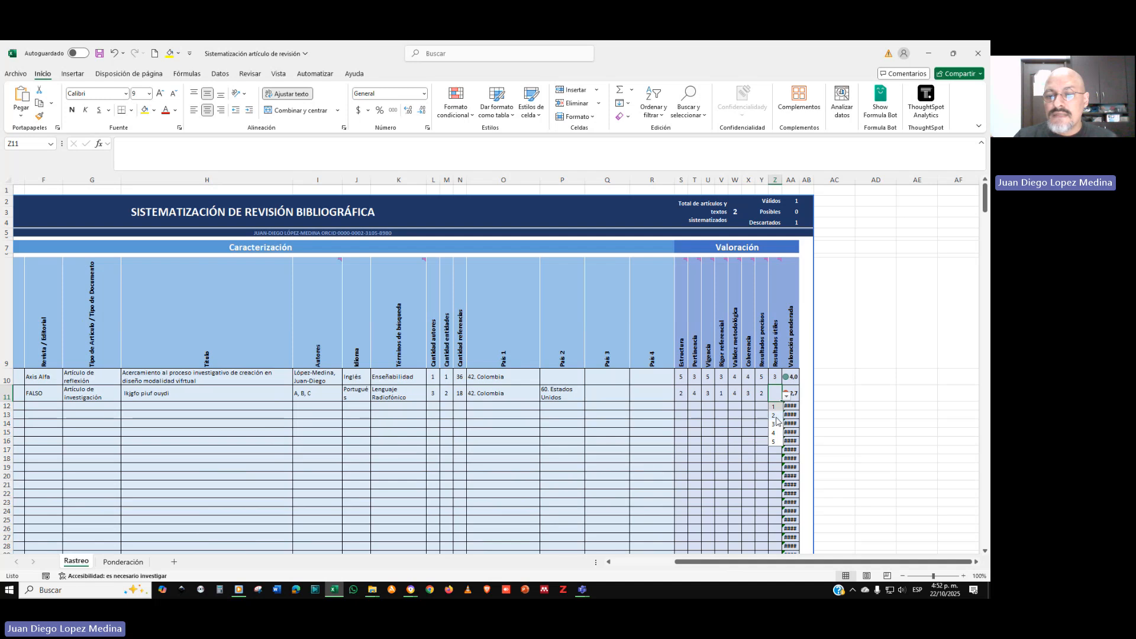
pyautogui.click(775, 414)
pyautogui.click(753, 410)
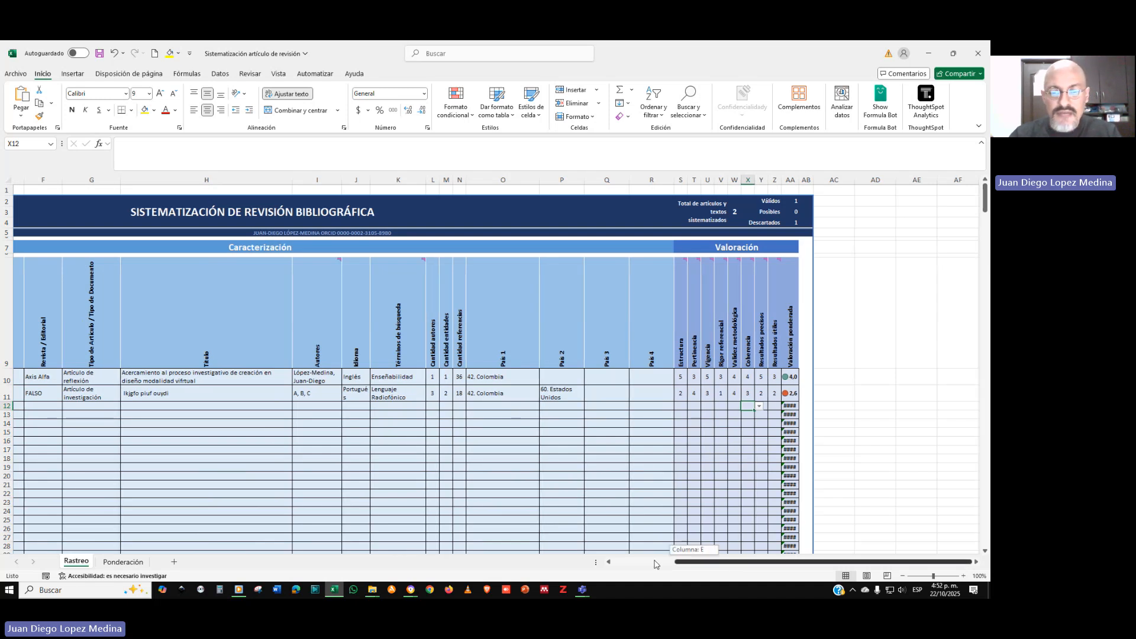
# Review the two completed records across the Caracterización and Valoración sections of the Rastreo sheet
pyautogui.moveTo(696, 565); pyautogui.dragTo(145, 457)
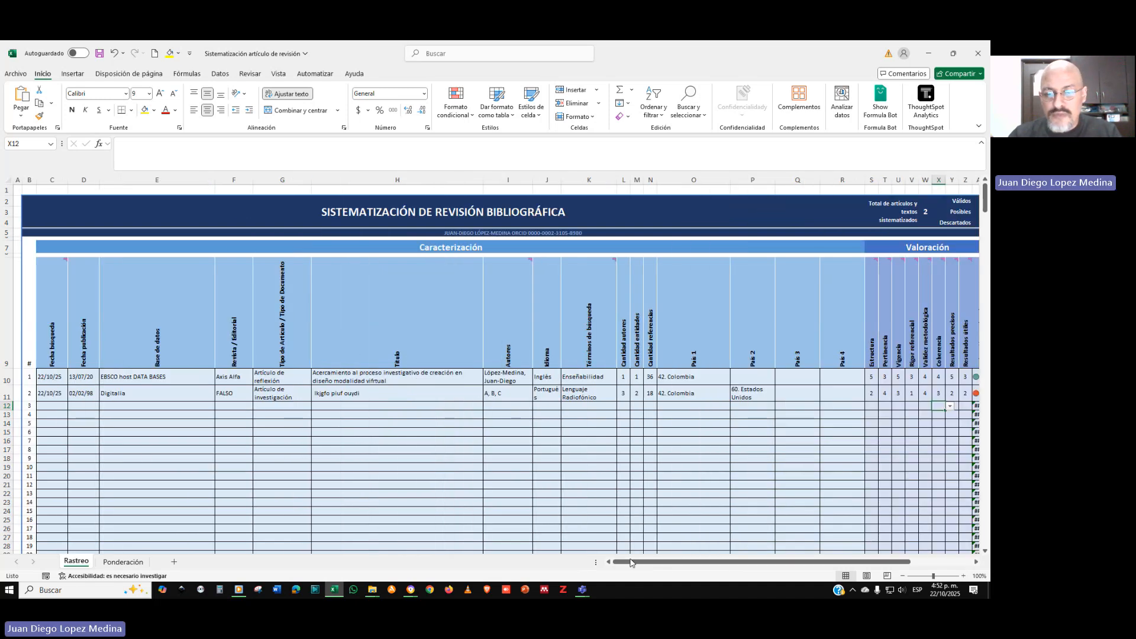
pyautogui.moveTo(631, 565); pyautogui.dragTo(670, 564)
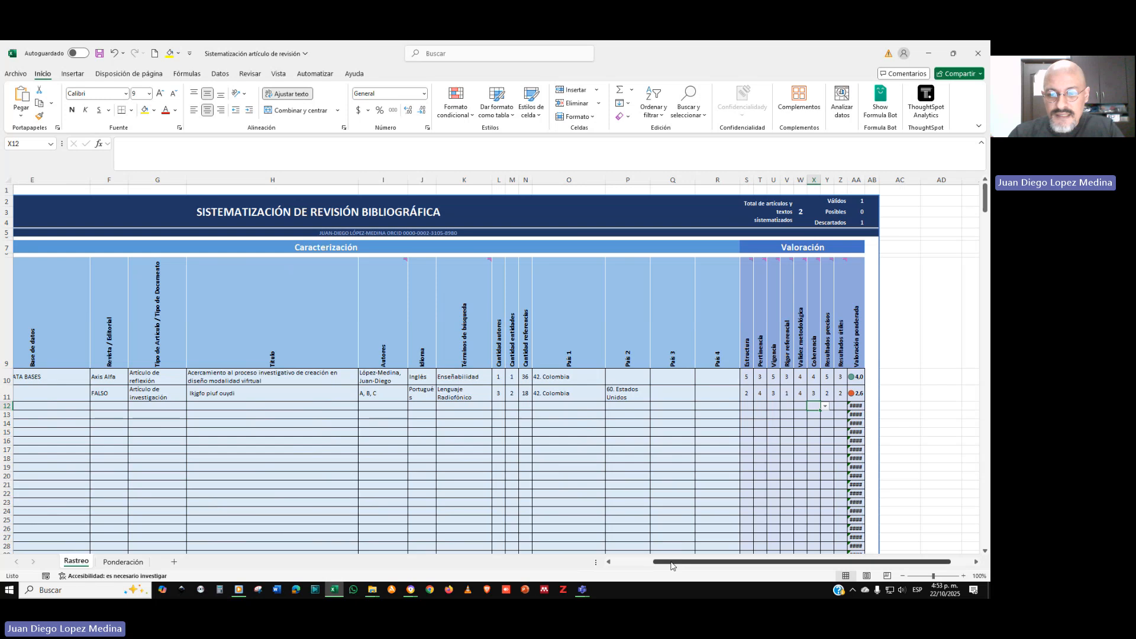
pyautogui.moveTo(671, 566); pyautogui.dragTo(633, 566)
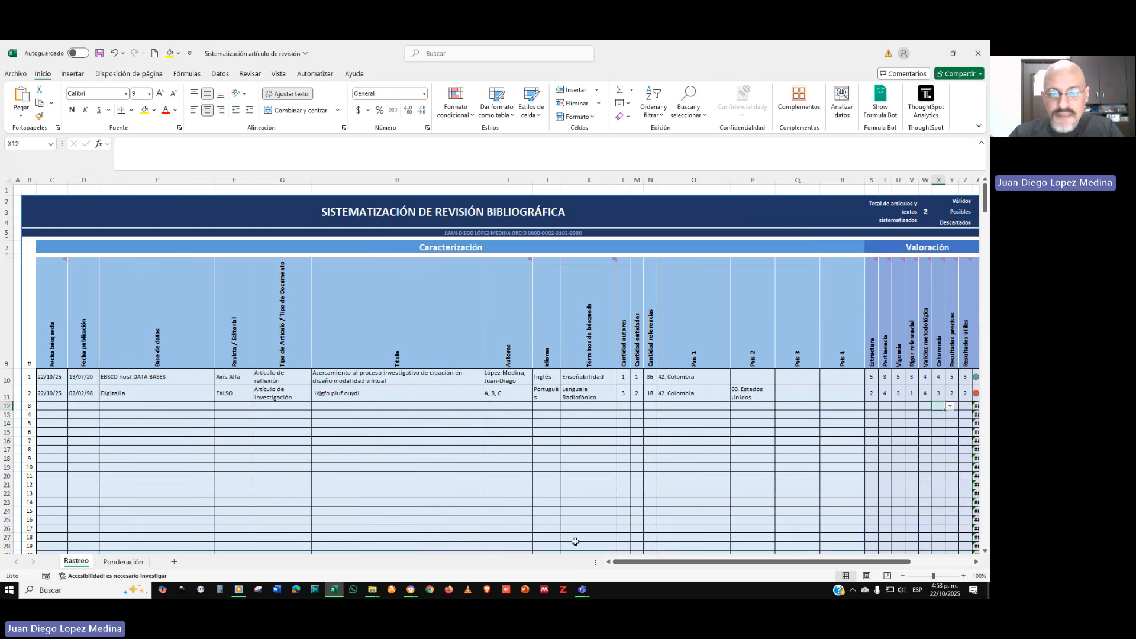
pyautogui.hscroll(3, 507, 462)
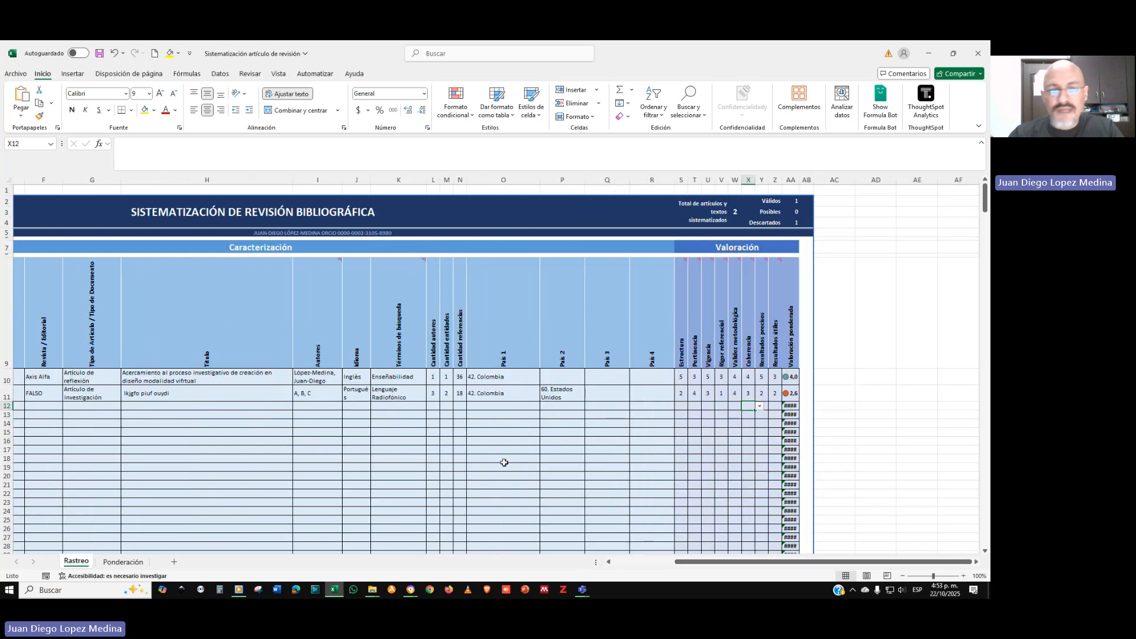
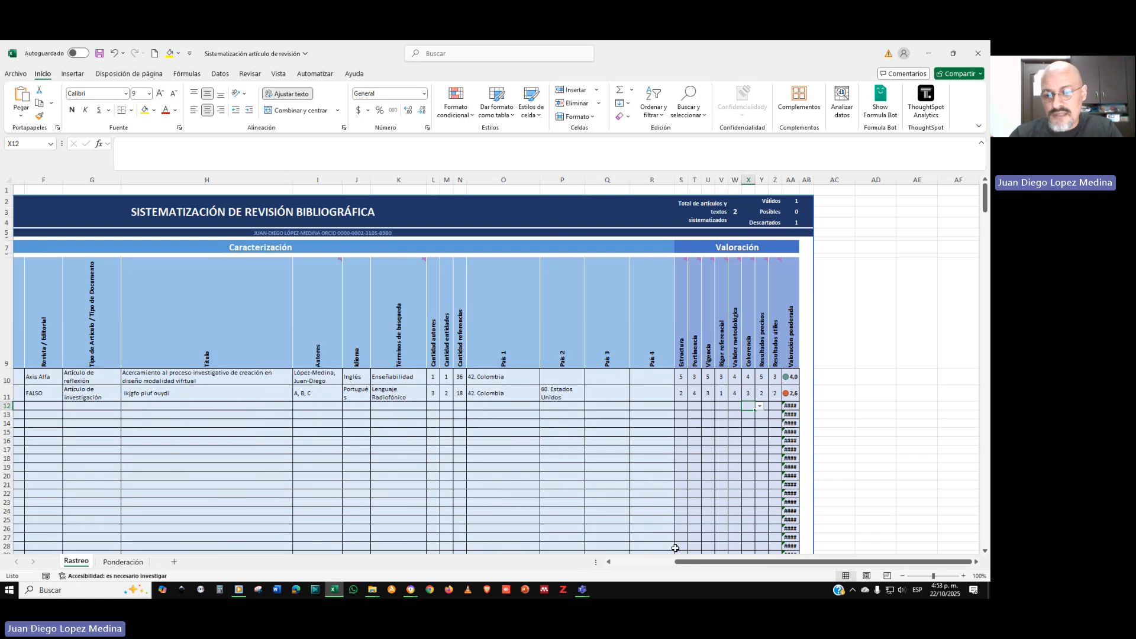
# Examine the matrix's empty numbered rows down to the final record and across its columns, returning to the header rows
pyautogui.moveTo(695, 565); pyautogui.dragTo(281, 563)
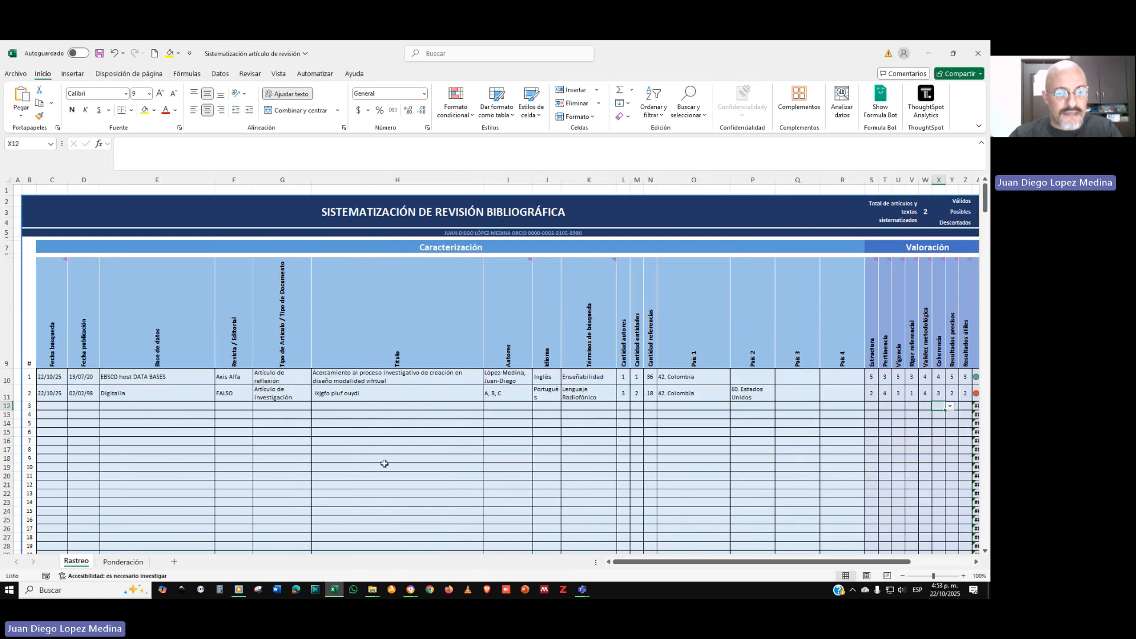
pyautogui.scroll(-13, 385, 464)
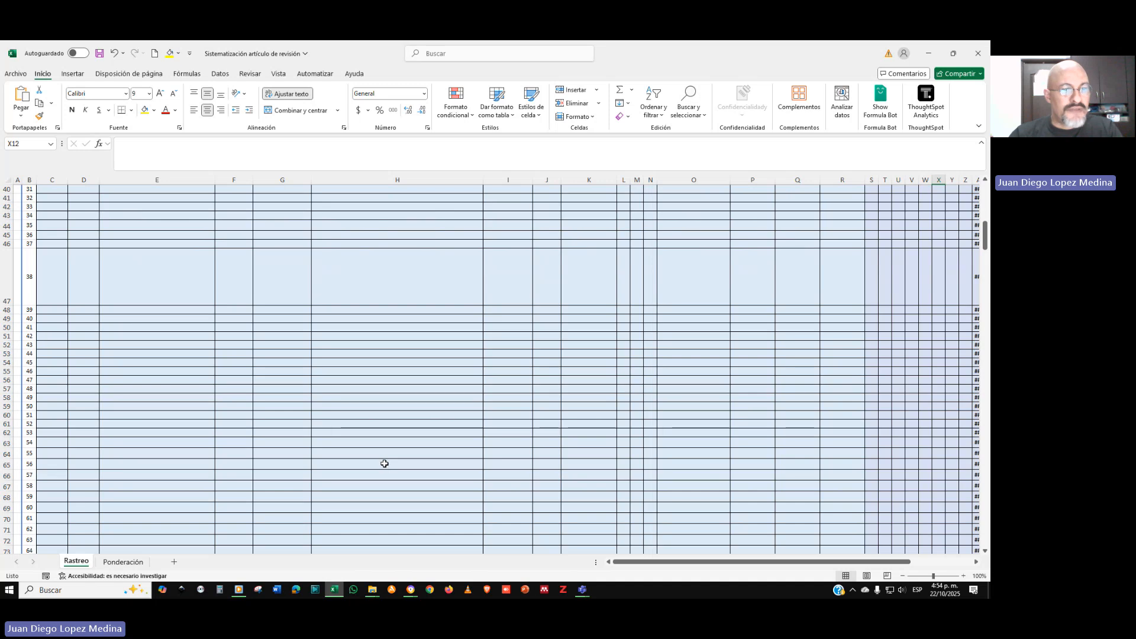
pyautogui.scroll(-20, 385, 464)
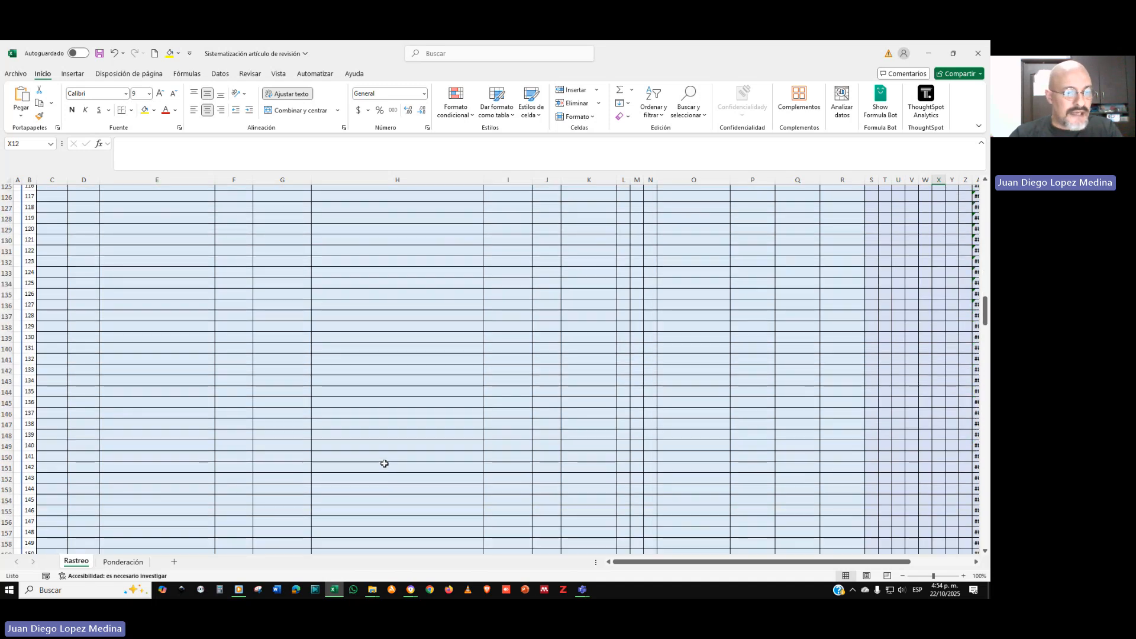
pyautogui.scroll(-20, 385, 464)
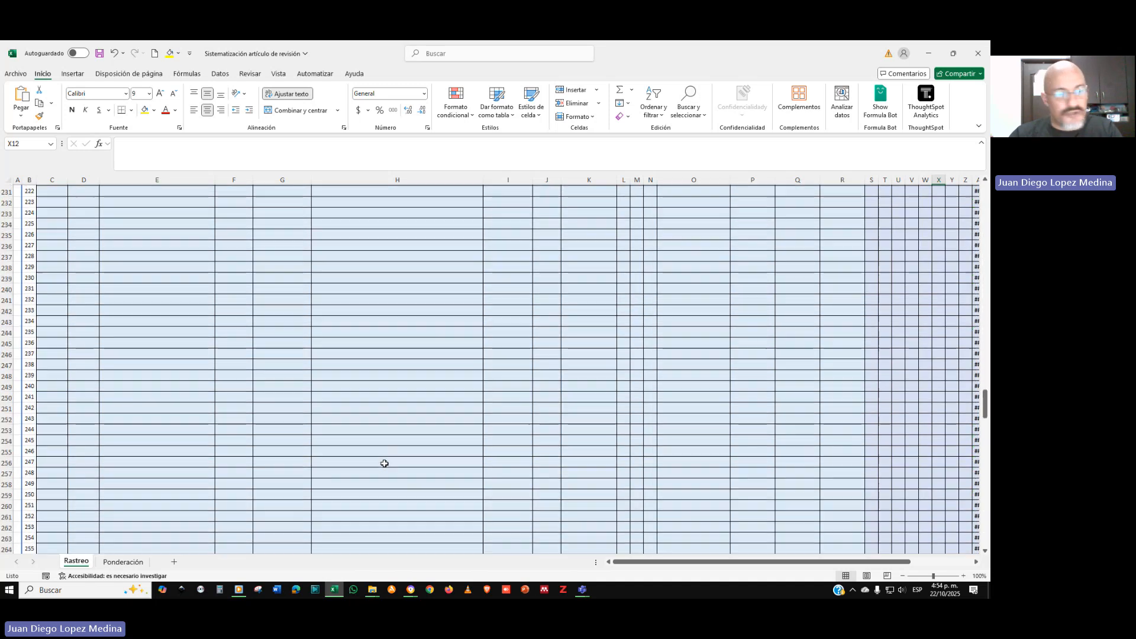
pyautogui.scroll(-11, 385, 464)
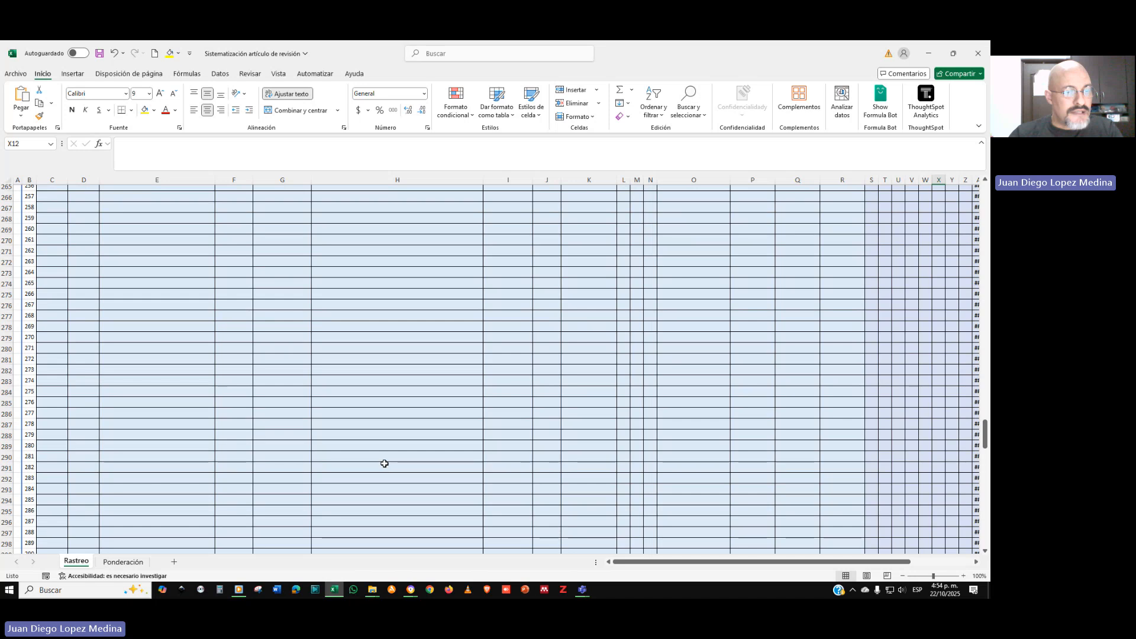
pyautogui.scroll(-20, 385, 464)
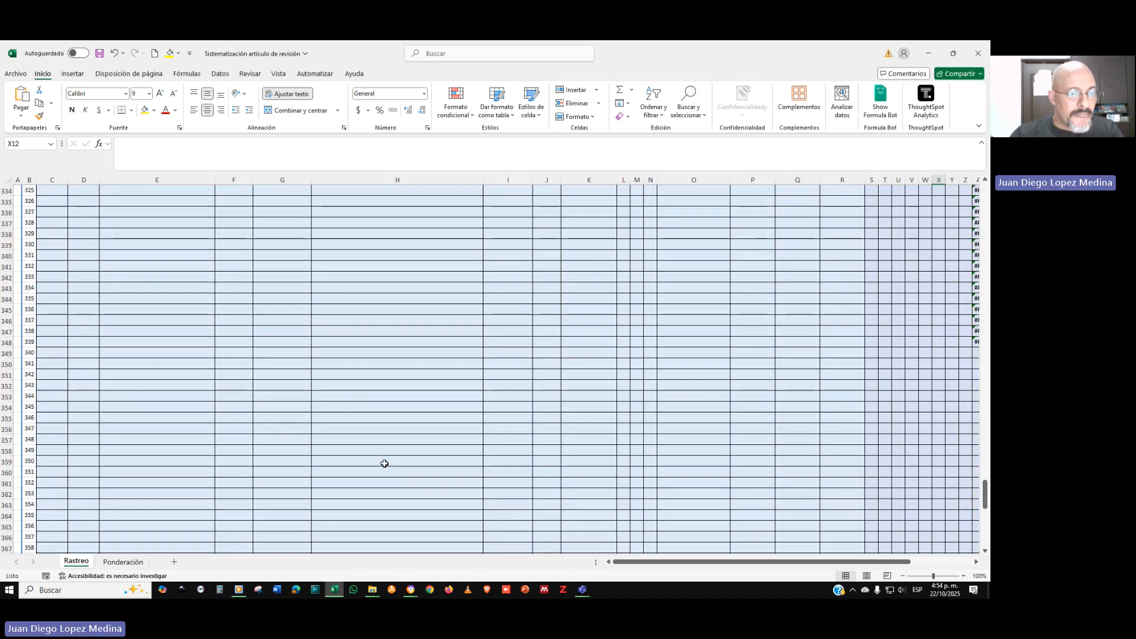
pyautogui.scroll(-11, 385, 464)
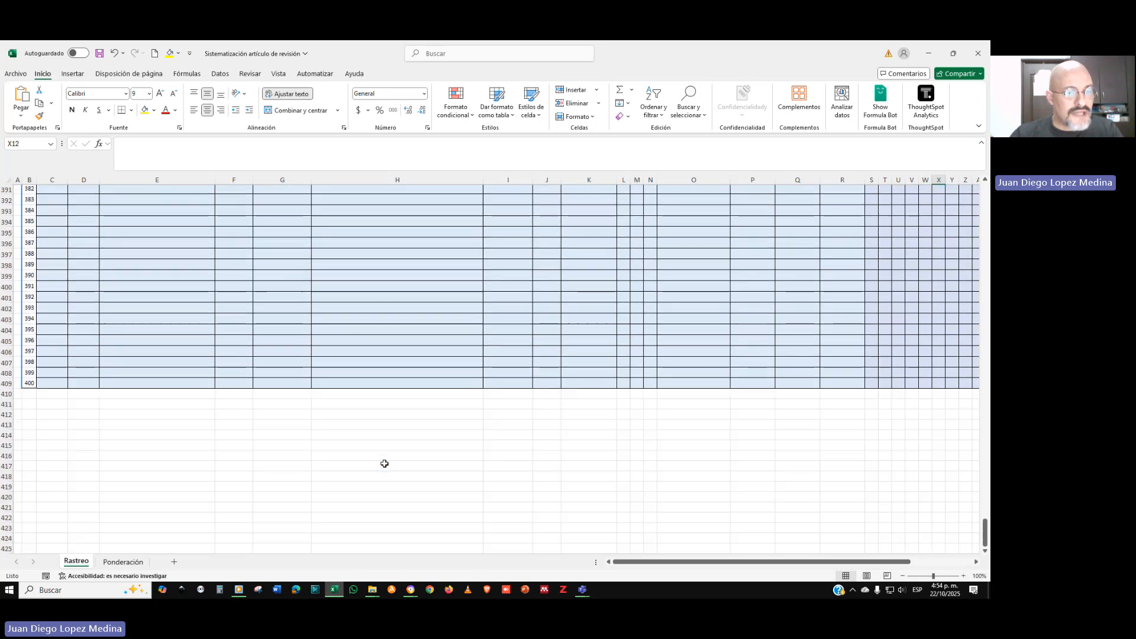
pyautogui.moveTo(47, 384); pyautogui.dragTo(565, 382)
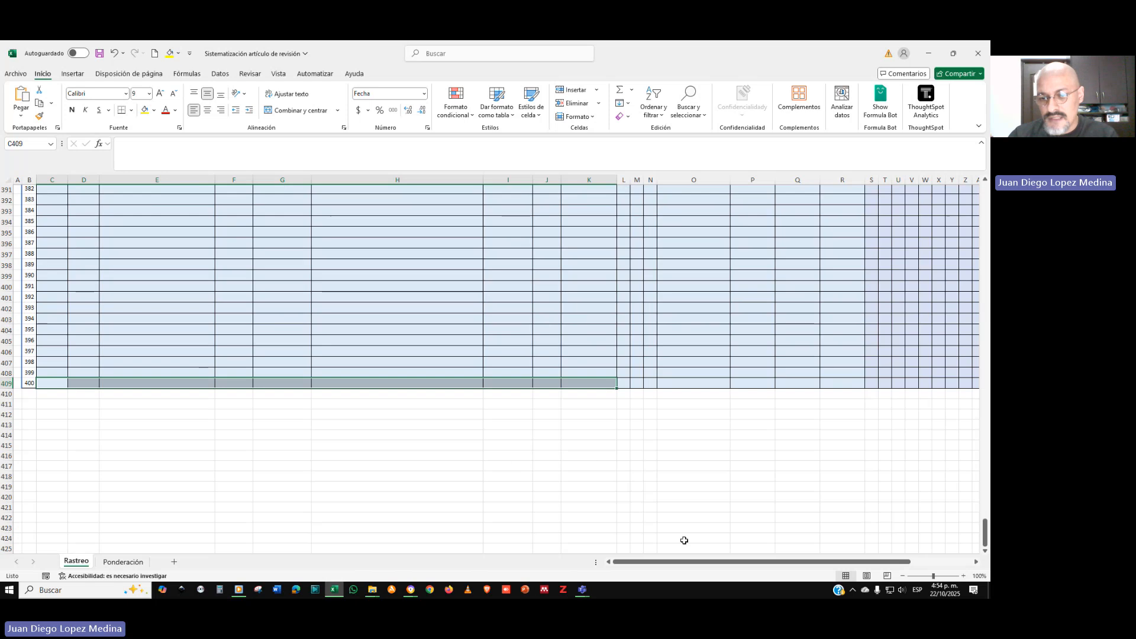
pyautogui.moveTo(691, 561); pyautogui.dragTo(753, 561)
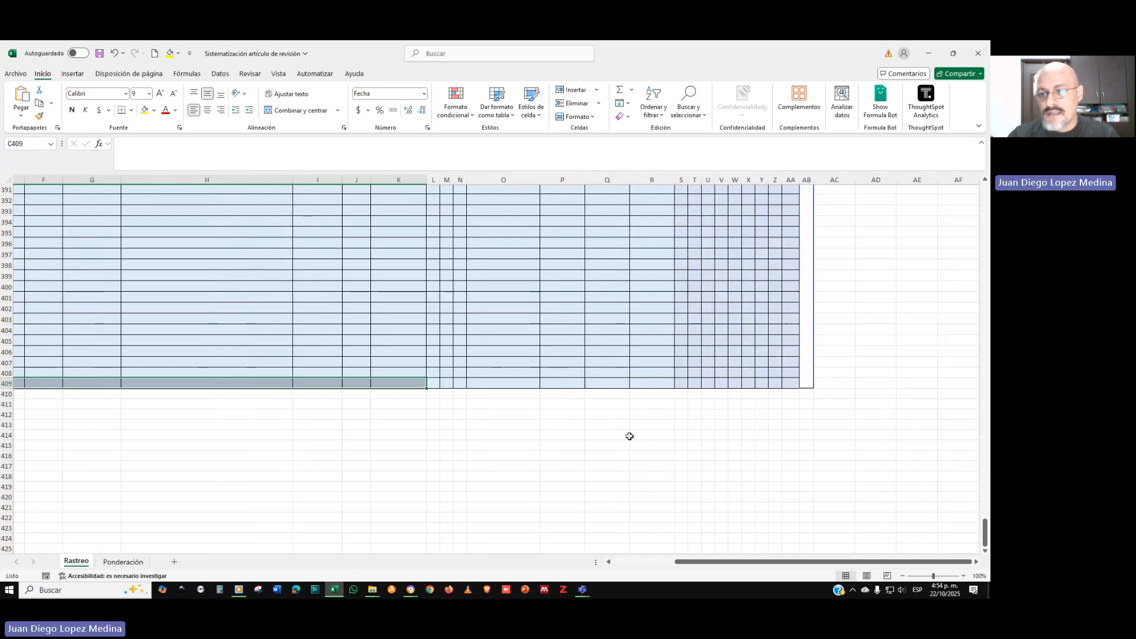
pyautogui.scroll(15, 630, 436)
pyautogui.scroll(2, 630, 436)
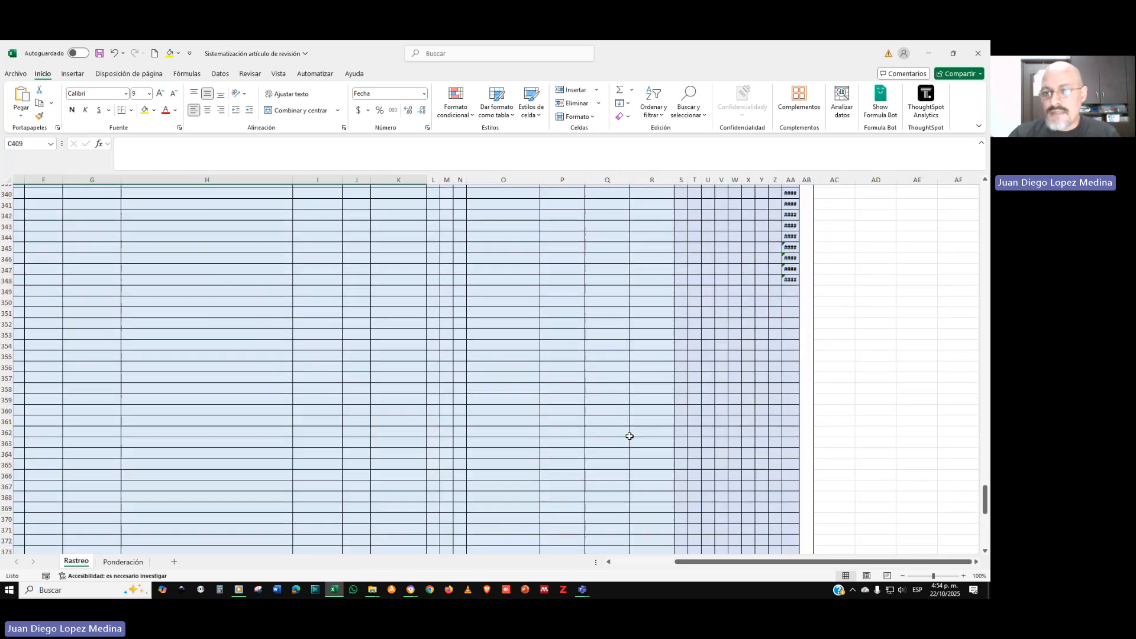
pyautogui.scroll(16, 630, 437)
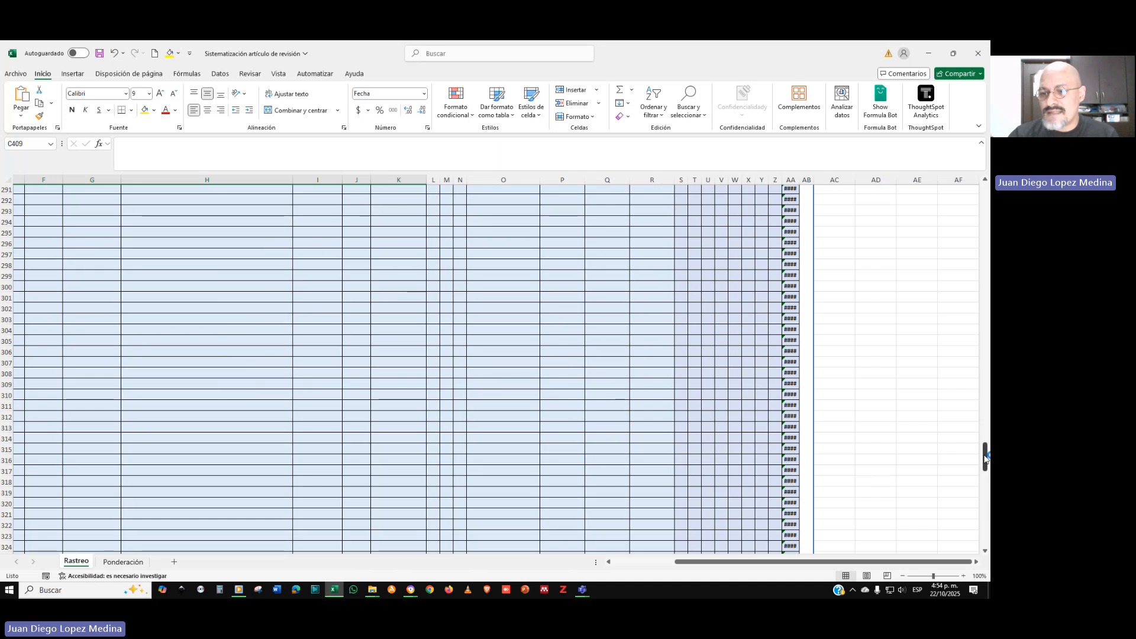
pyautogui.moveTo(986, 456); pyautogui.dragTo(980, 189)
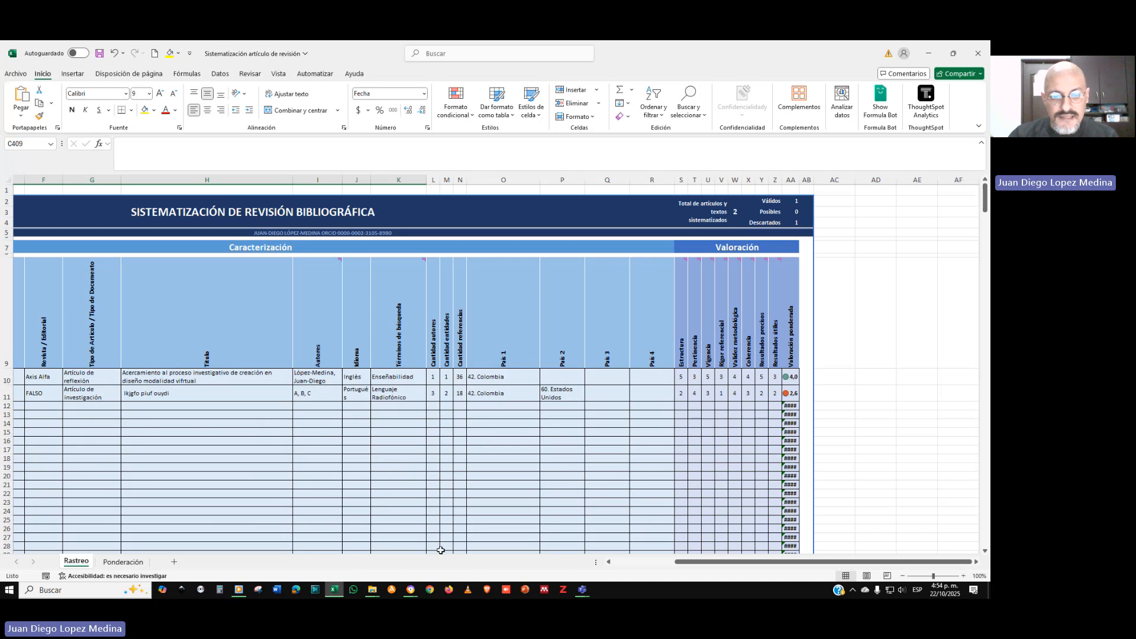
# Switch to the Avast Secure Browser window with the Revista Sonda article on the teaching of drawing
pyautogui.moveTo(412, 592)
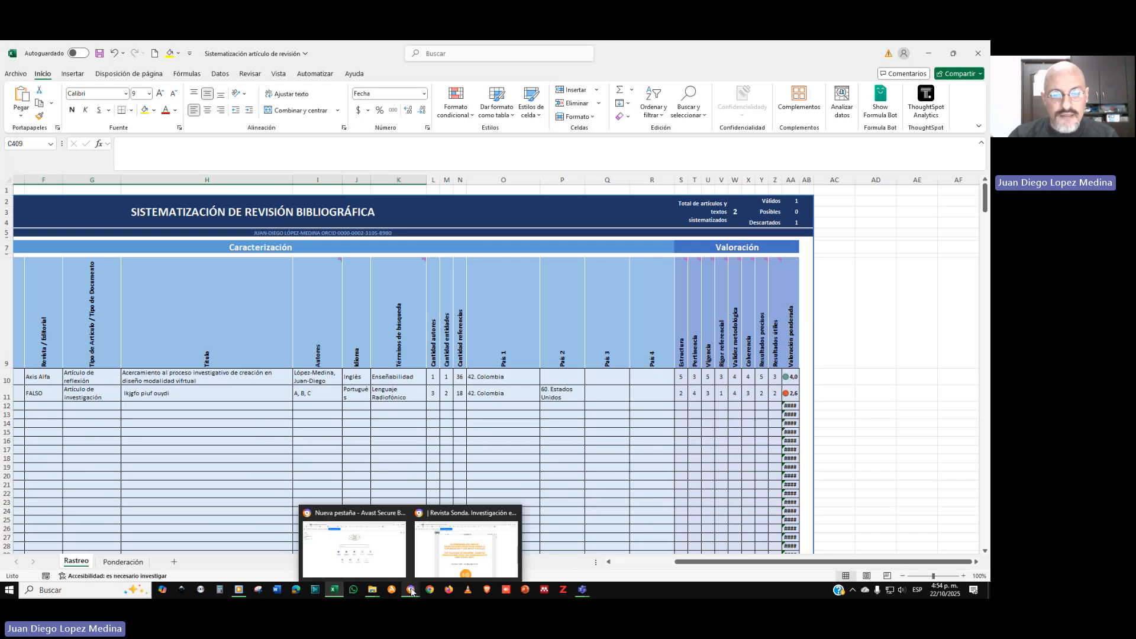
pyautogui.click(438, 552)
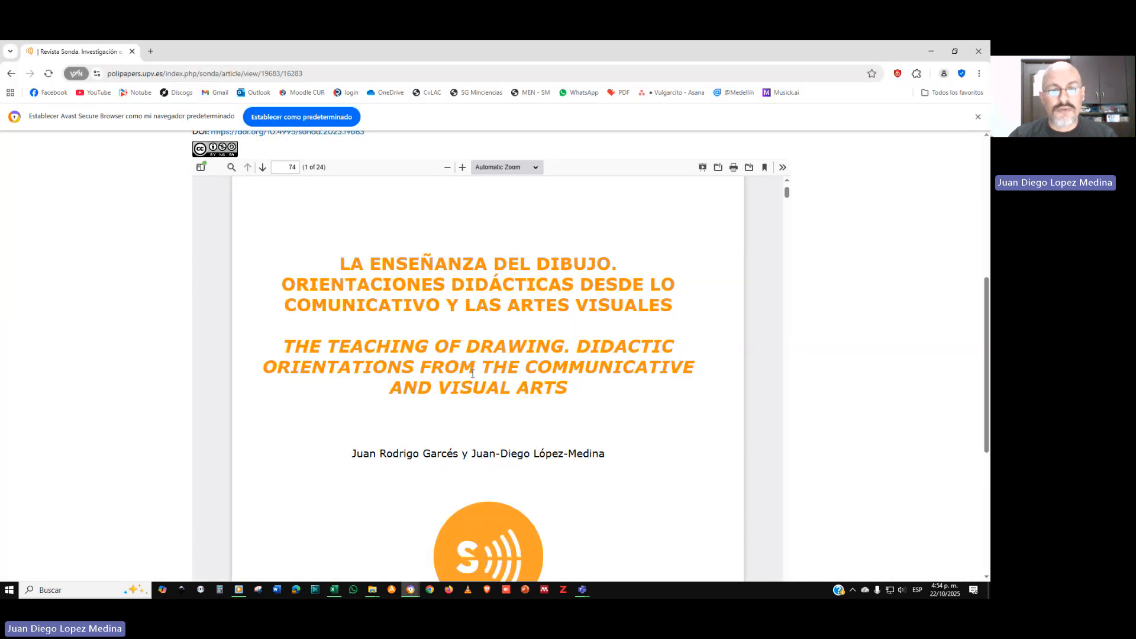